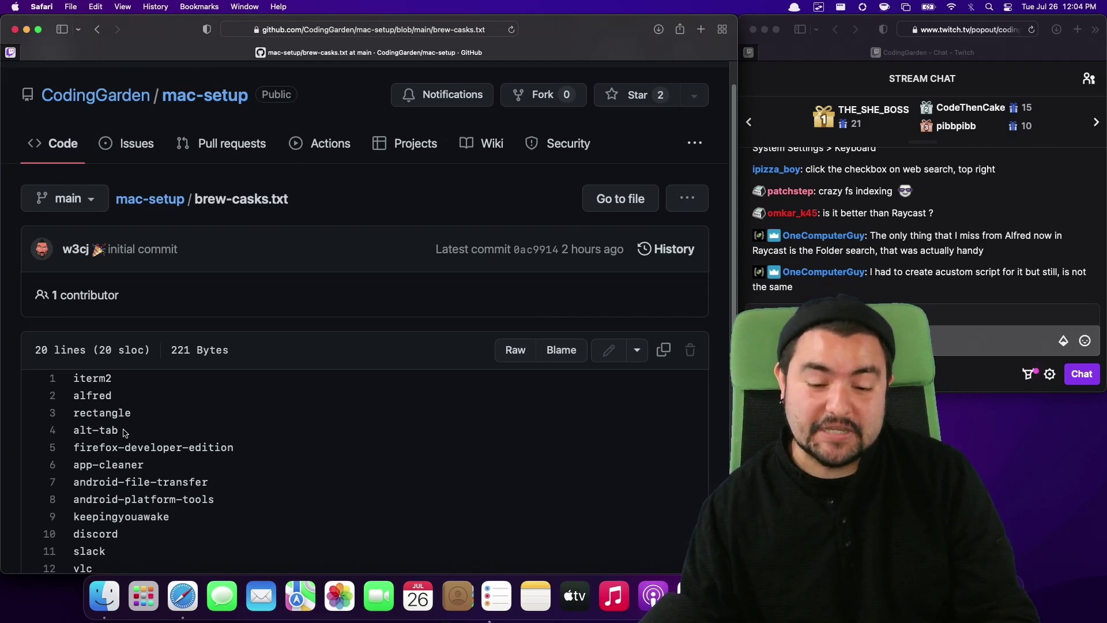
Try a trial query in the launcher search bar, then clear and close it.
key("alt+space")
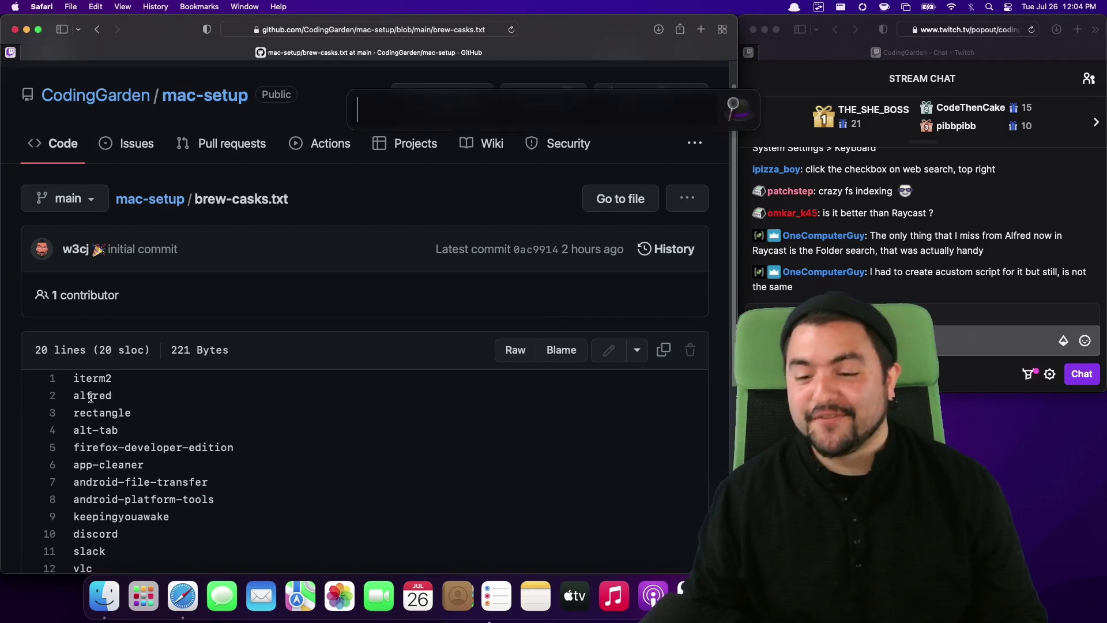
type("jack")
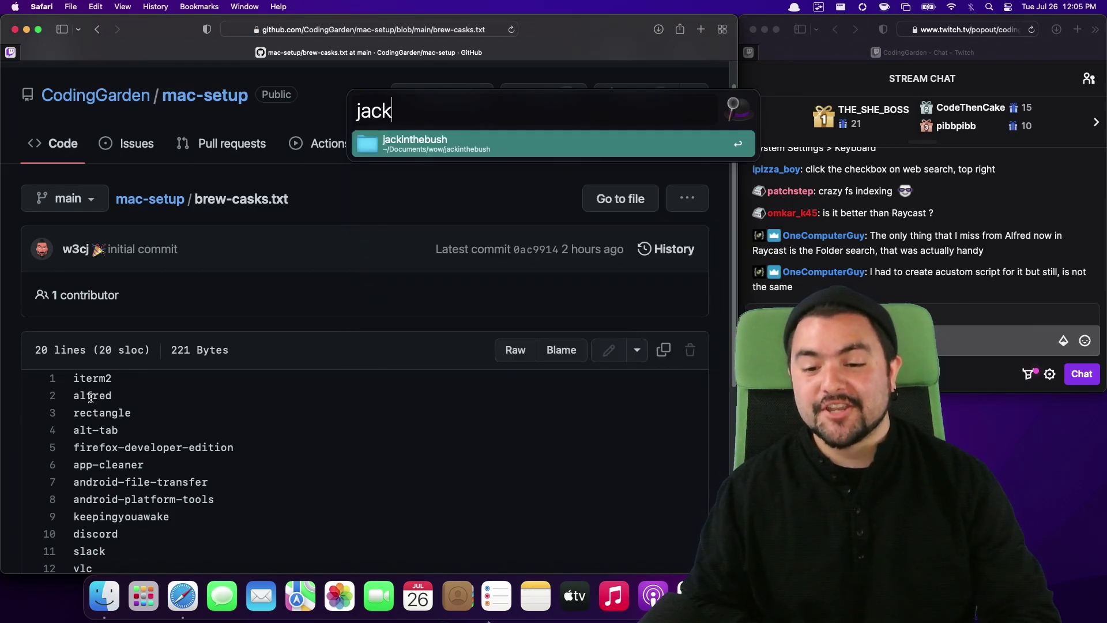
key("super+BackSpace")
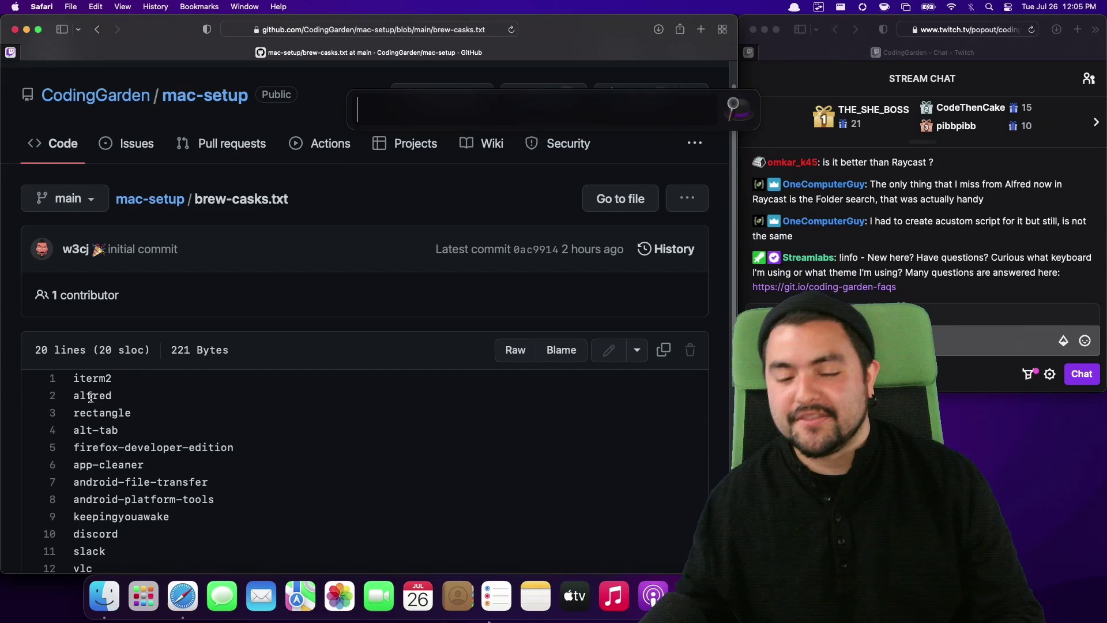
key("Escape")
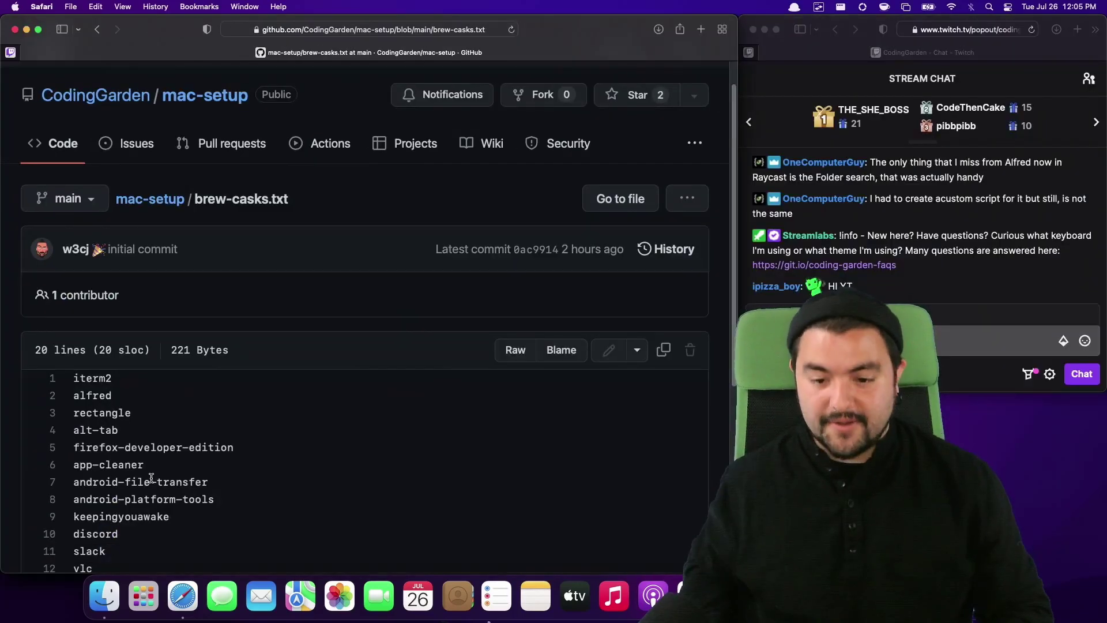
Preview the window switcher and select, then clear, the alfred-to-alt-tab lines in the brew-casks list.
triple_click(85, 431)
left_click(183, 423)
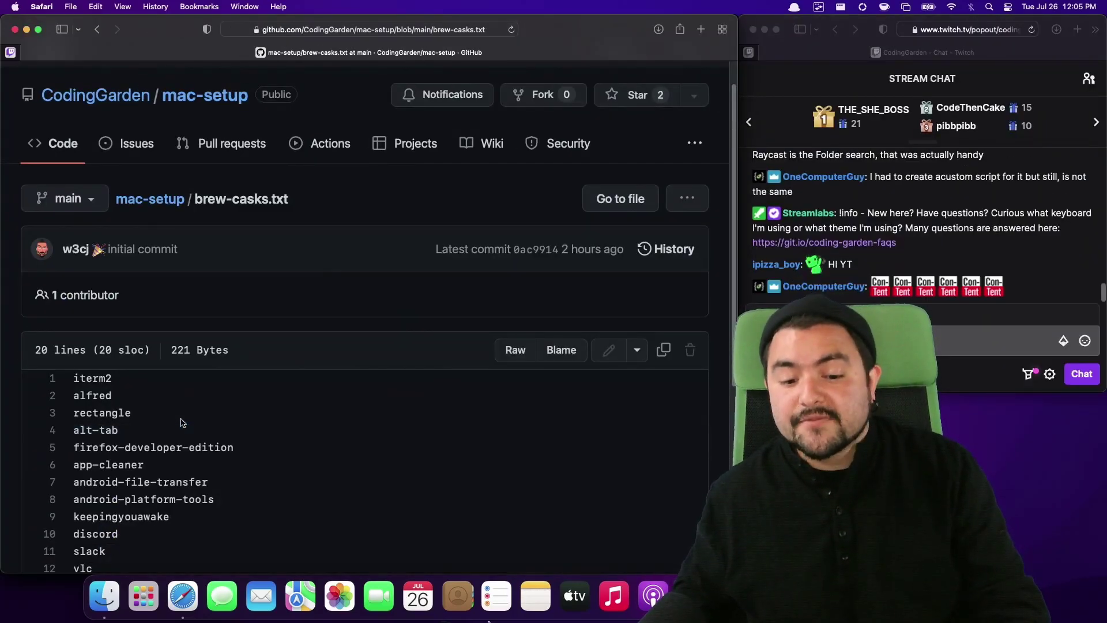
key("alt+Tab")
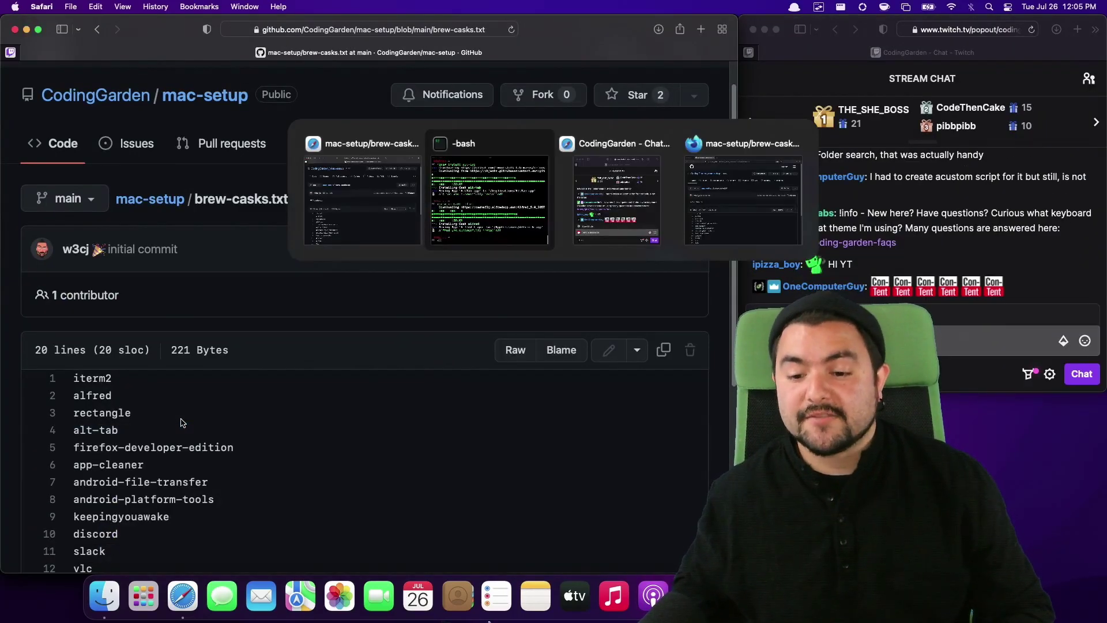
key("Tab")
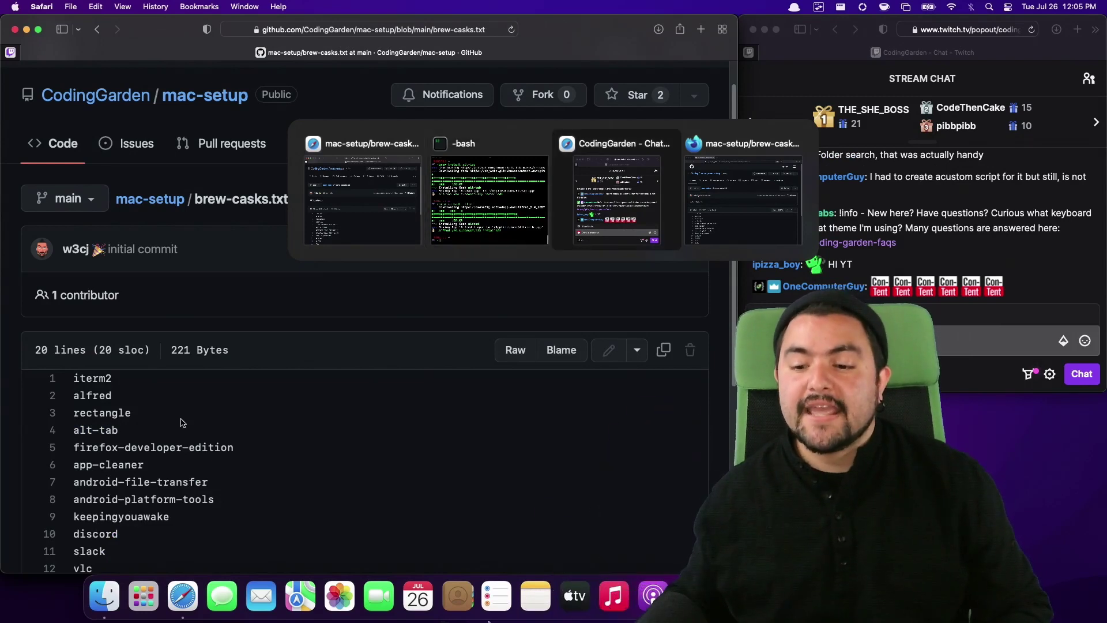
key("Tab")
key("Escape")
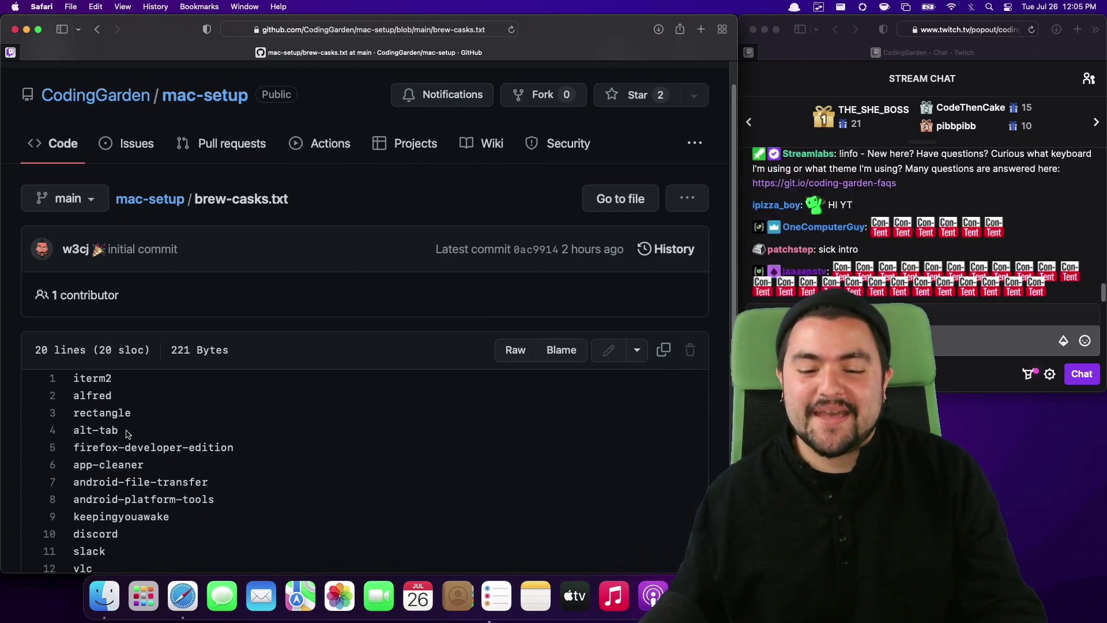
left_click_drag(127, 434, 73, 397)
left_click(222, 436)
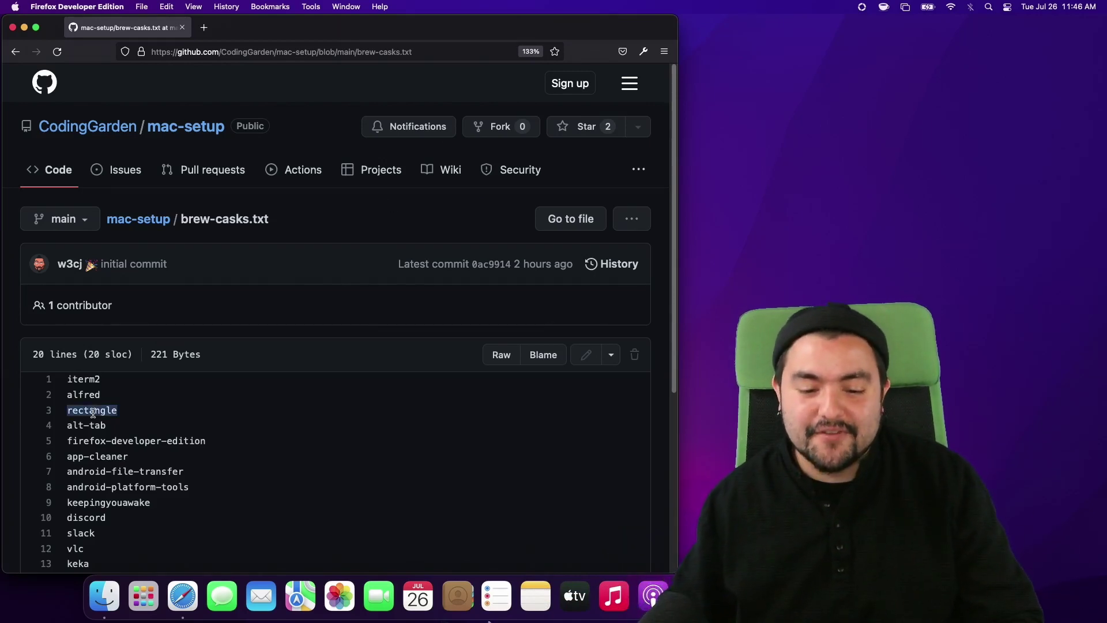
Search Google for 'rectangle app' in a new tab and open the Rectangle homepage.
key("super+t")
type("rectangle")
type("app")
key("Return")
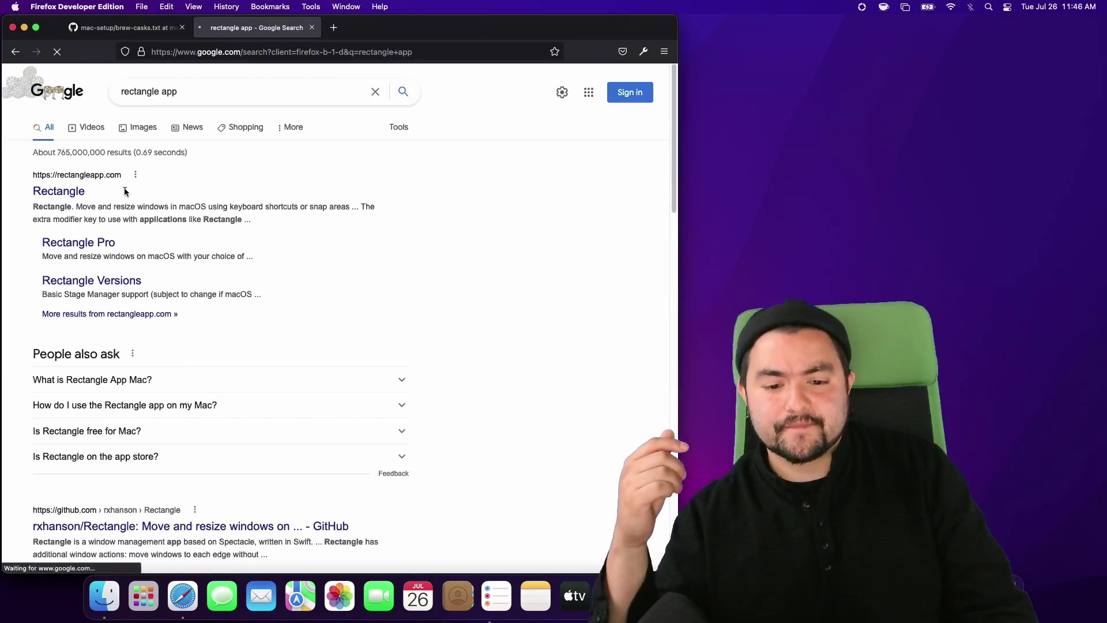
left_click(70, 191)
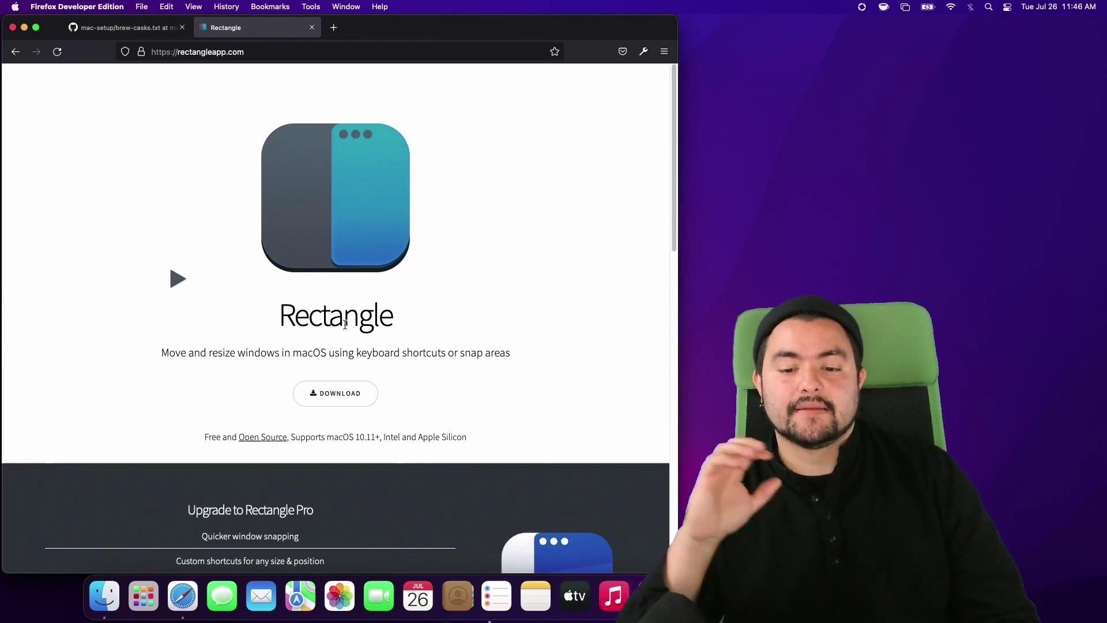
scroll(345, 325, "down", 3)
scroll(345, 324, "up", 3)
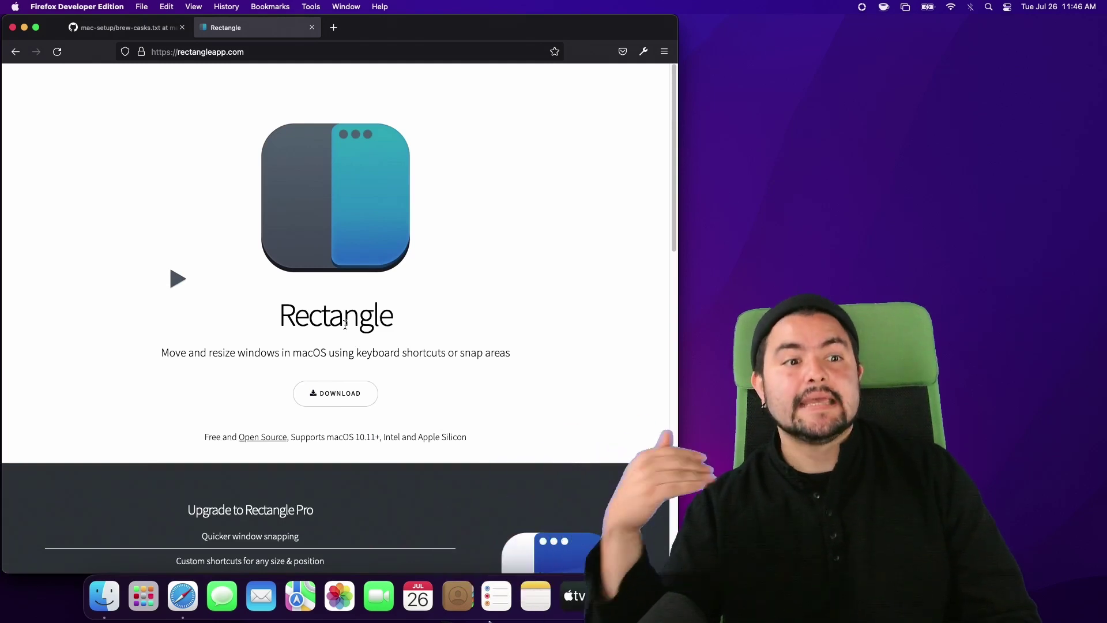
Close the Rectangle tab and start 'brew install rectangle' in iTerm2, then return to the stream chat.
left_click(311, 28)
key("super+Tab")
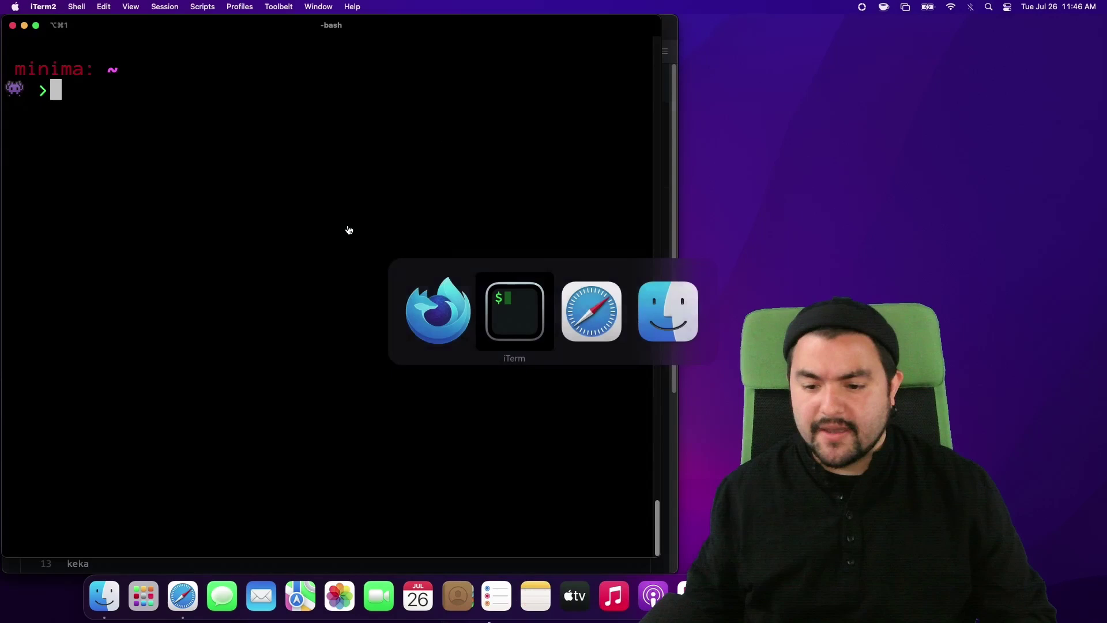
type("brew install")
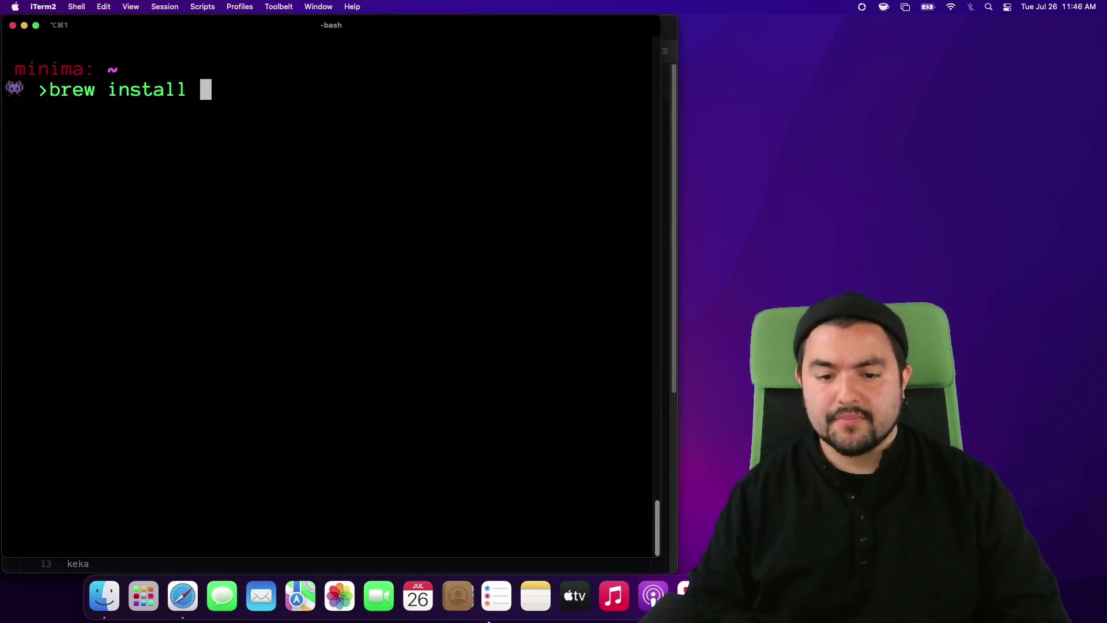
type("rectangle")
key("Return")
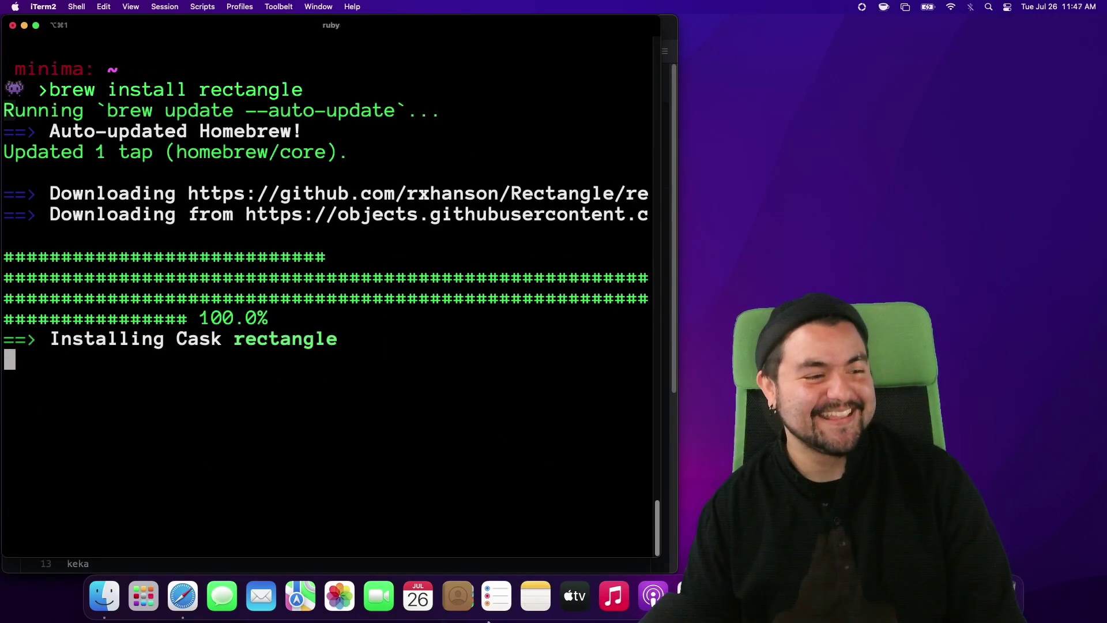
key("super+Tab")
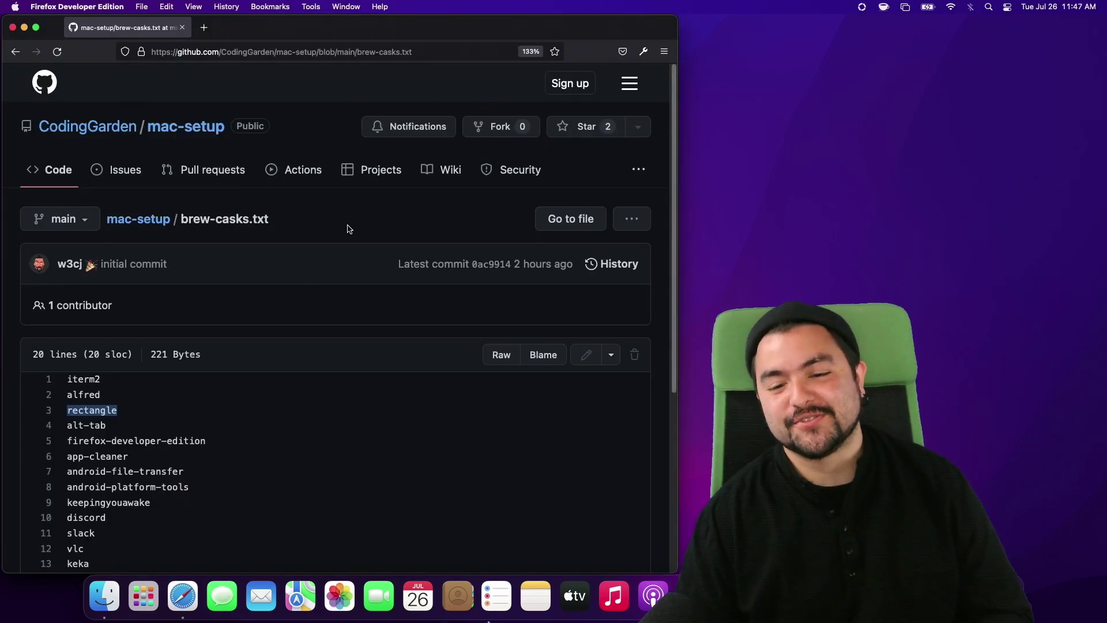
key("super+Tab")
key("super+Tab")
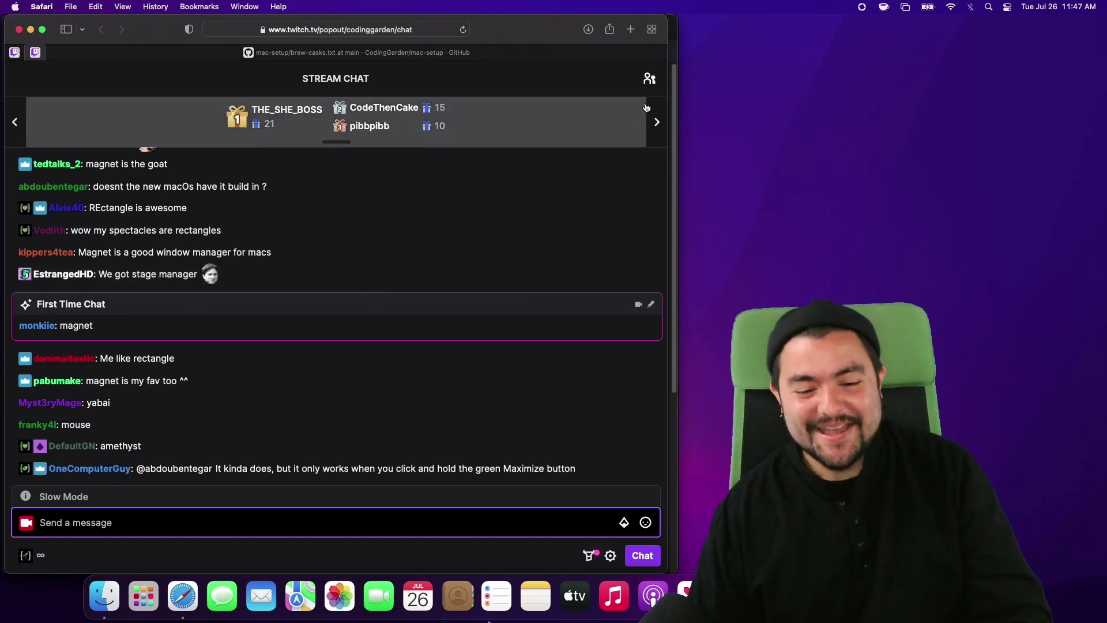
Widen the Safari stream chat window and switch back to the terminal to check the install.
left_click_drag(669, 67, 758, 62)
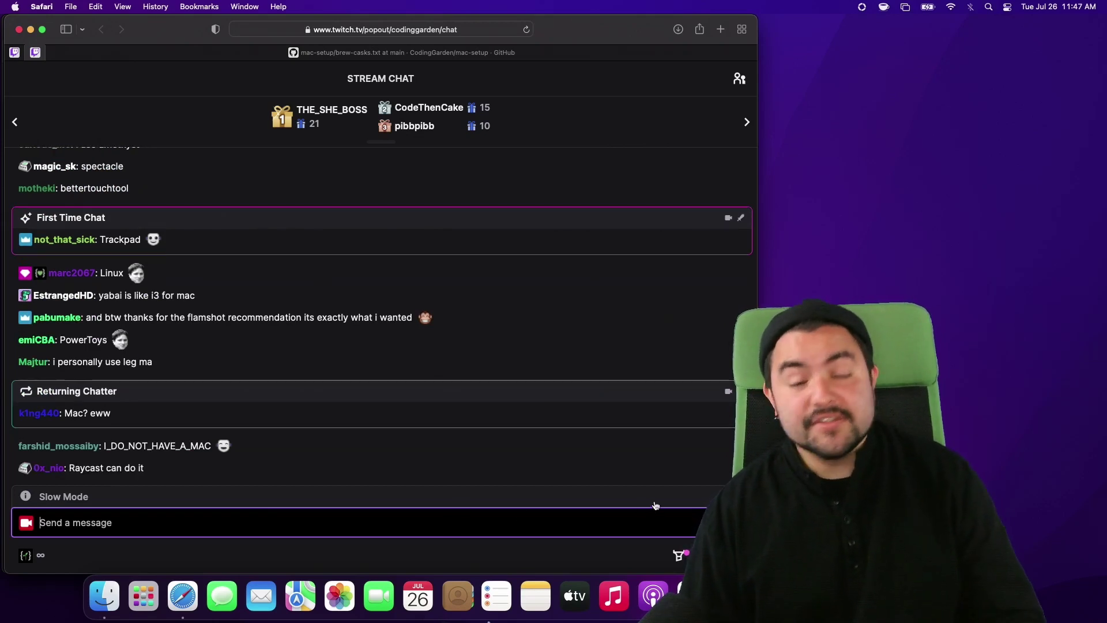
key("super+Tab")
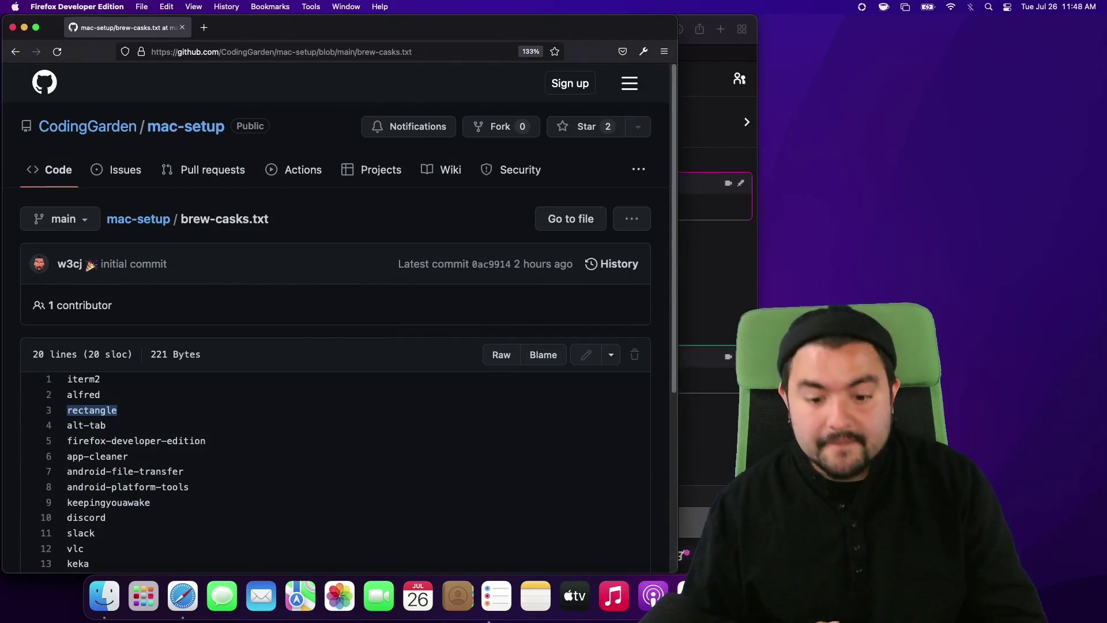
key("super+Tab")
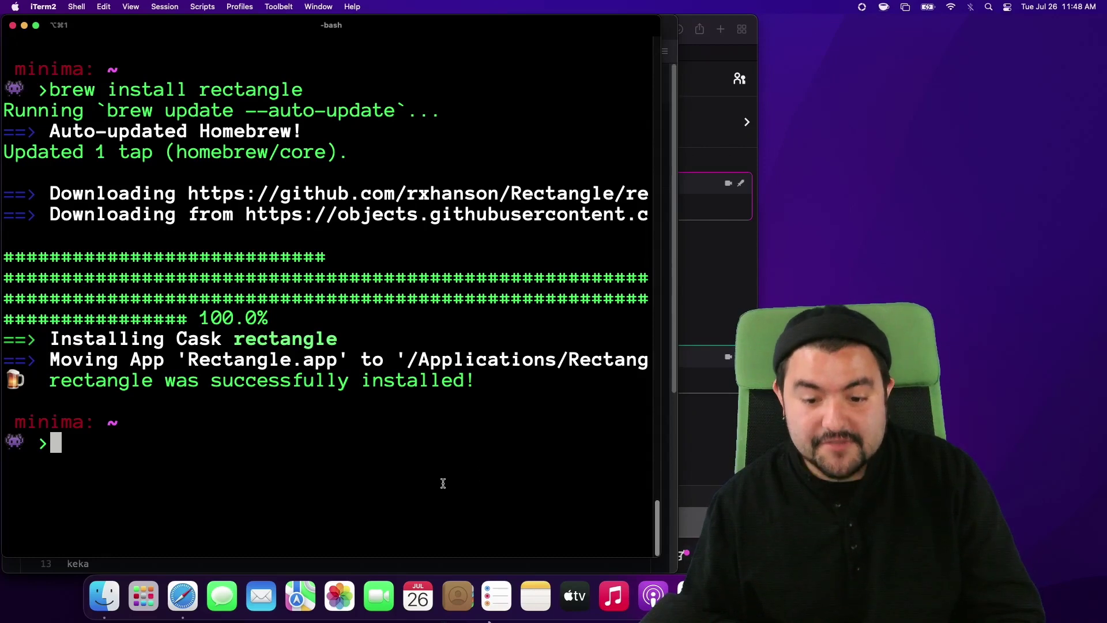
Launch Rectangle by searching 'rectangle' in Spotlight.
key("super+space")
type("rectangle")
key("Return")
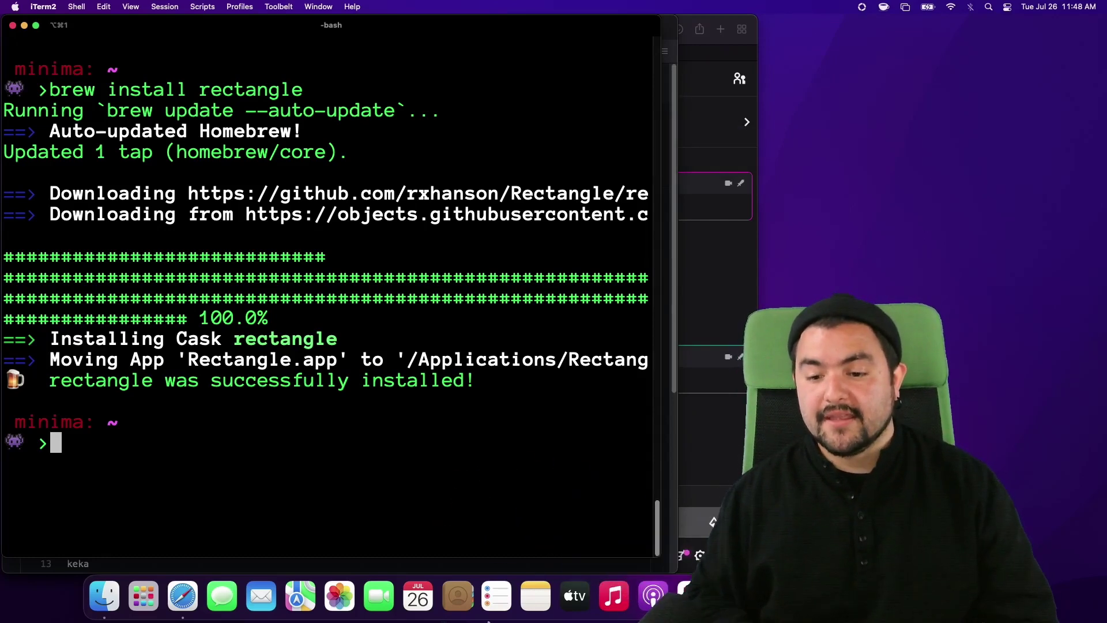
Allow Rectangle to open, unlock Accessibility settings to grant it permission, and choose Spectacle shortcuts.
left_click(588, 258)
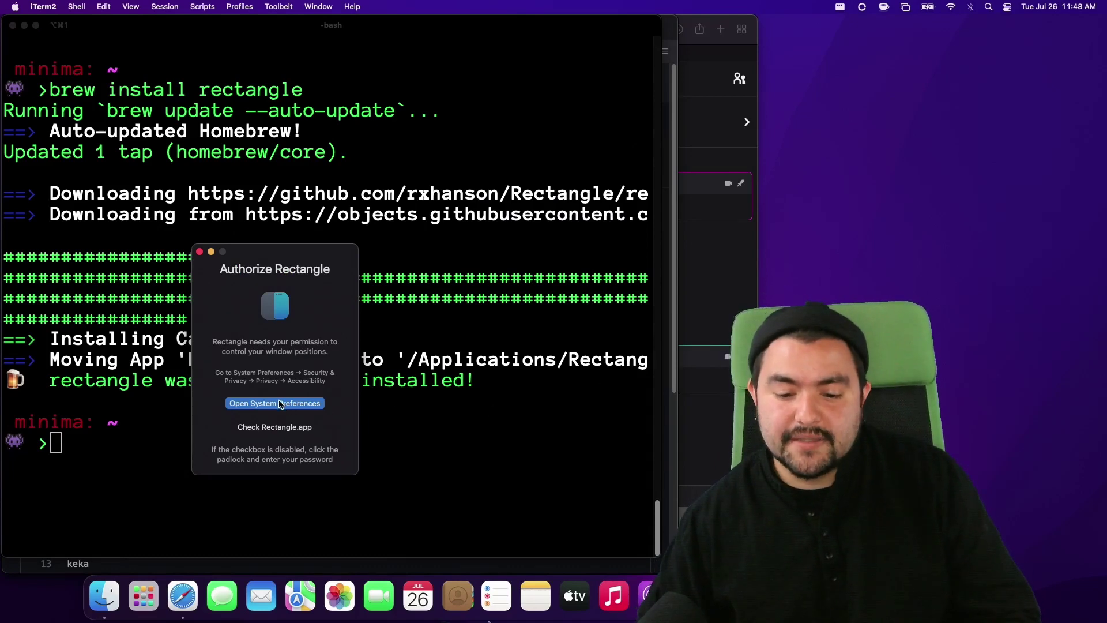
left_click(279, 403)
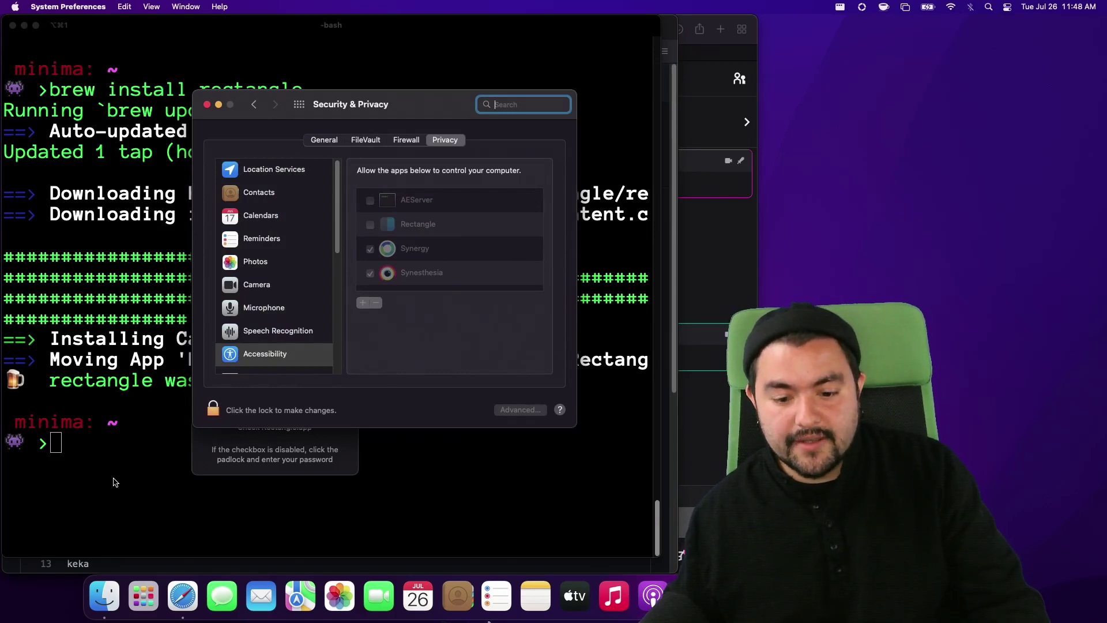
left_click(214, 410)
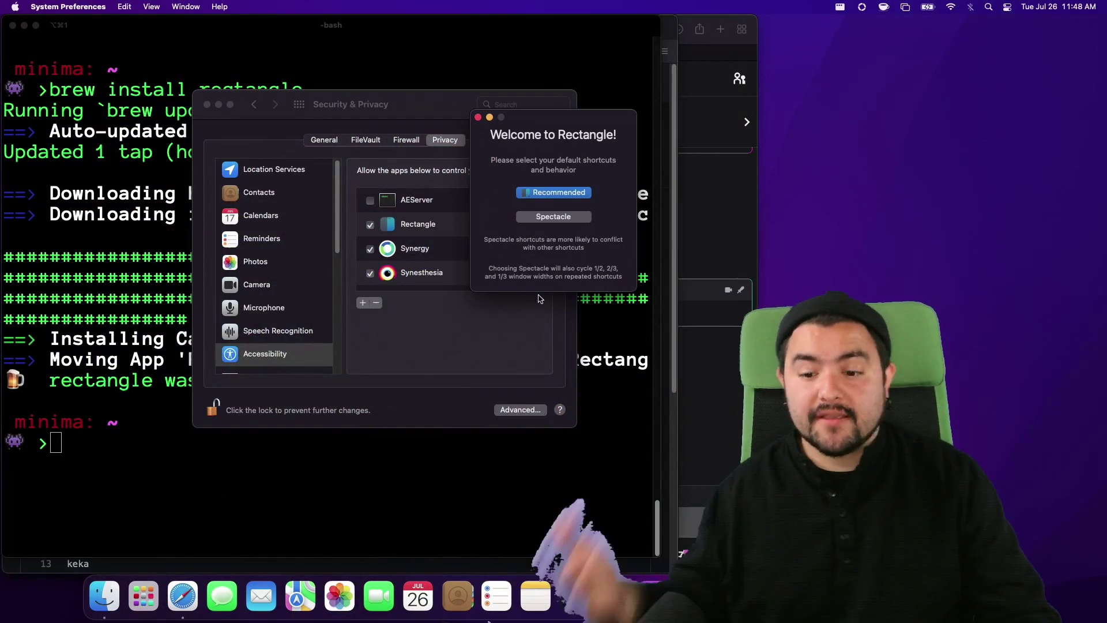
left_click(548, 217)
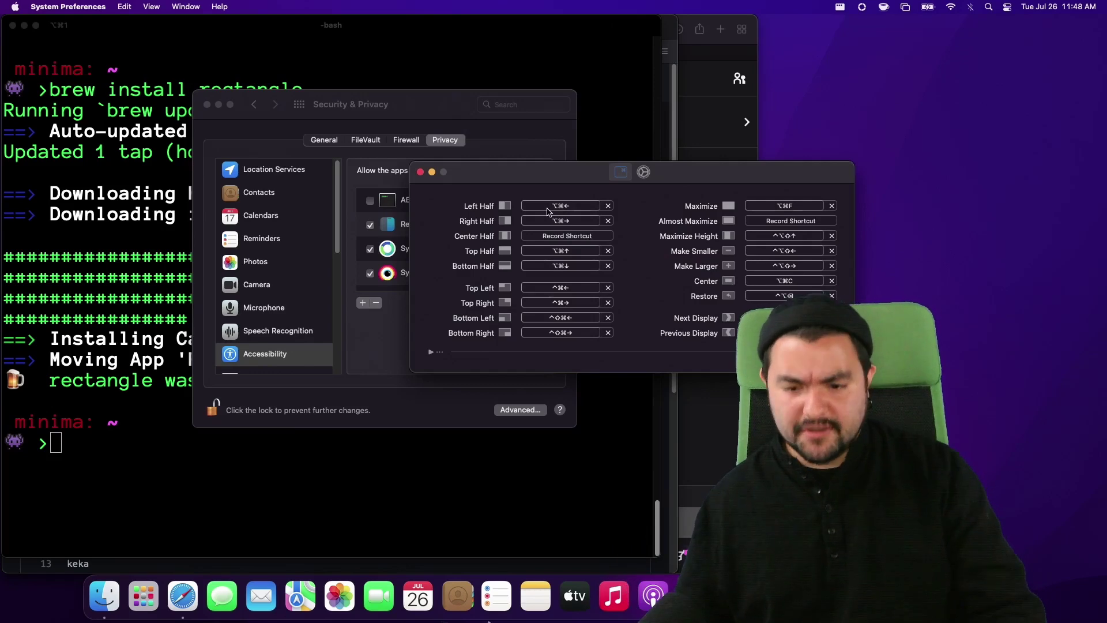
Close Security & Privacy, then move aside and close Rectangle's shortcut settings window.
left_click(208, 105)
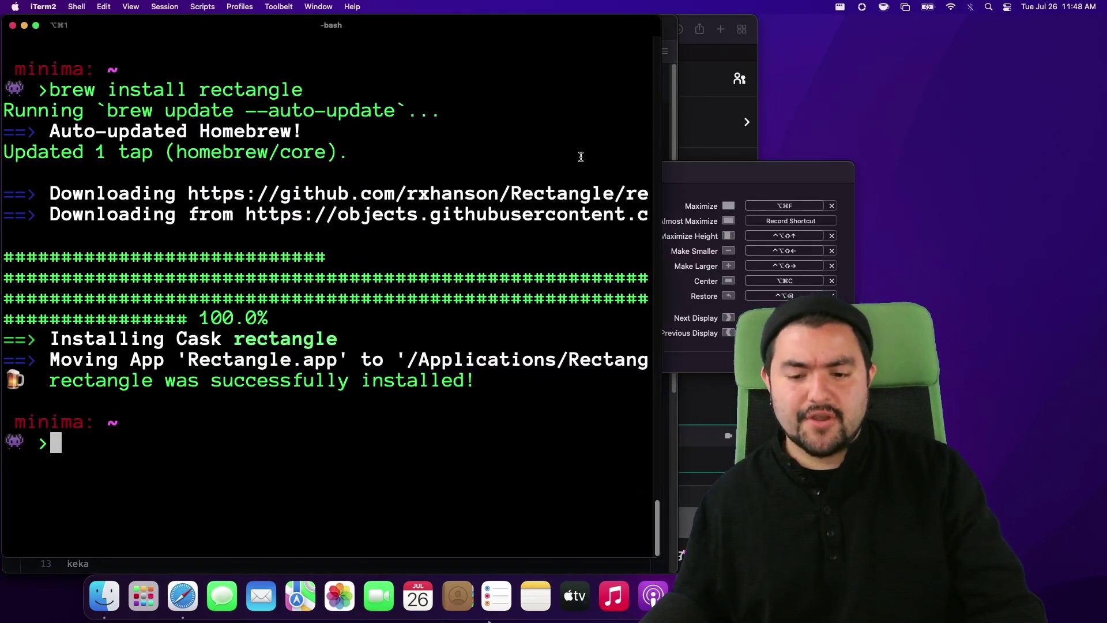
left_click(731, 168)
left_click_drag(731, 168, 473, 95)
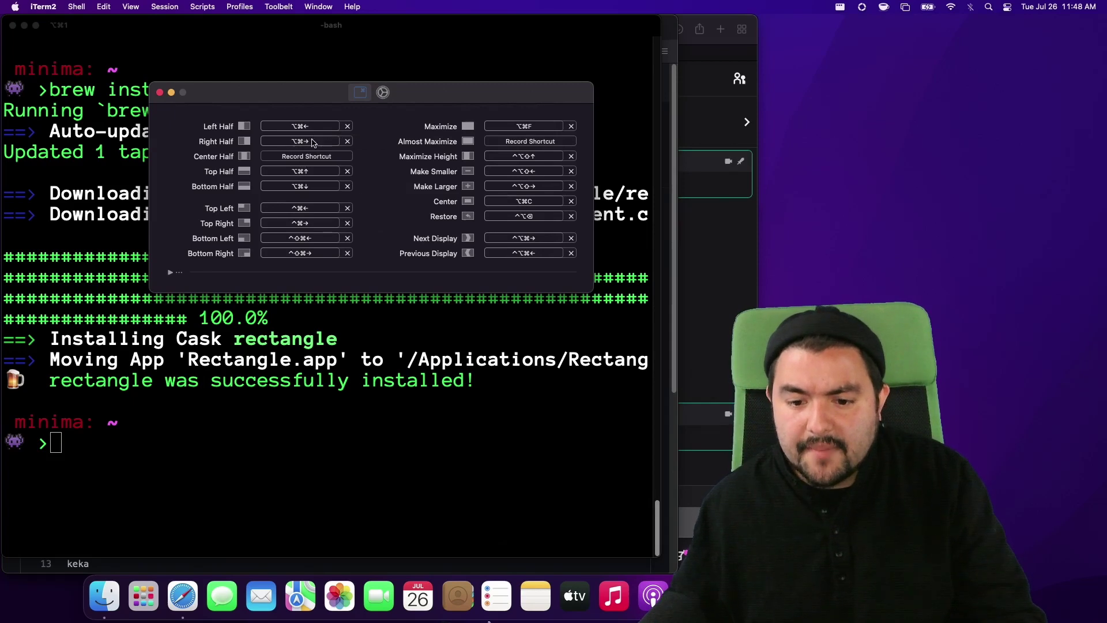
left_click(160, 92)
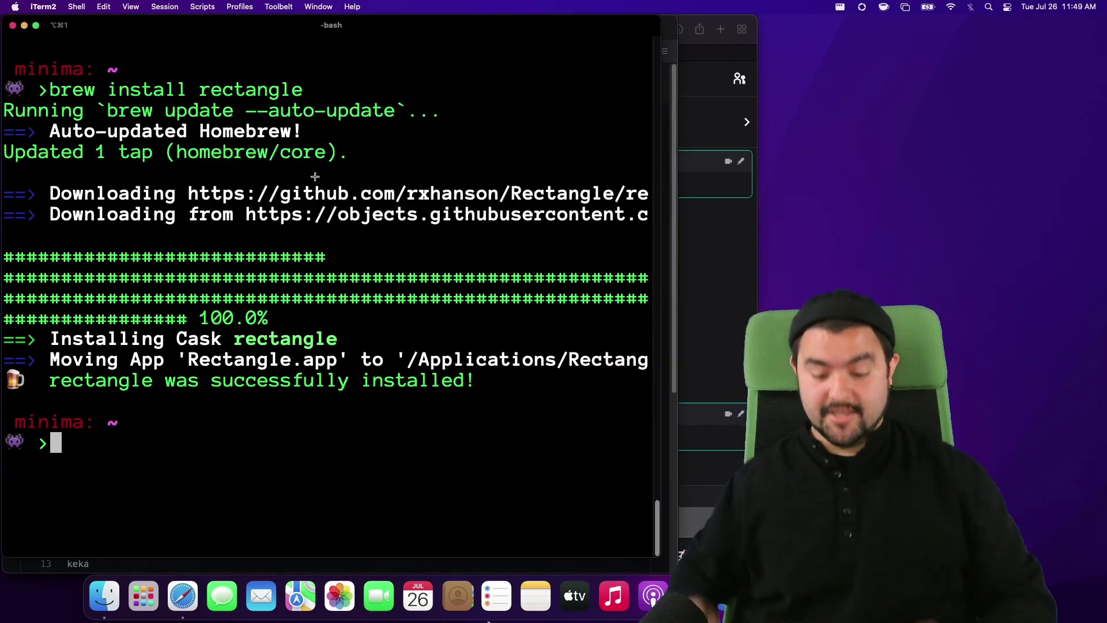
Snap the terminal to the left, right, top and bottom halves with Ctrl+Option arrows.
key("ctrl+alt+Left")
key("ctrl+alt+Right")
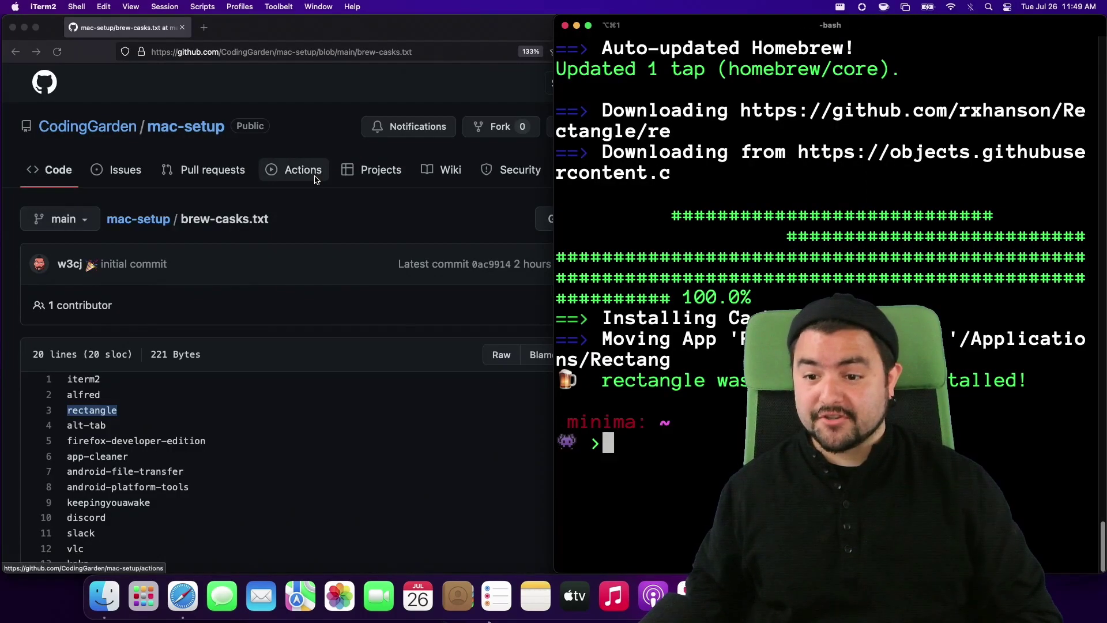
key("ctrl+alt+Up")
key("ctrl+alt+Down")
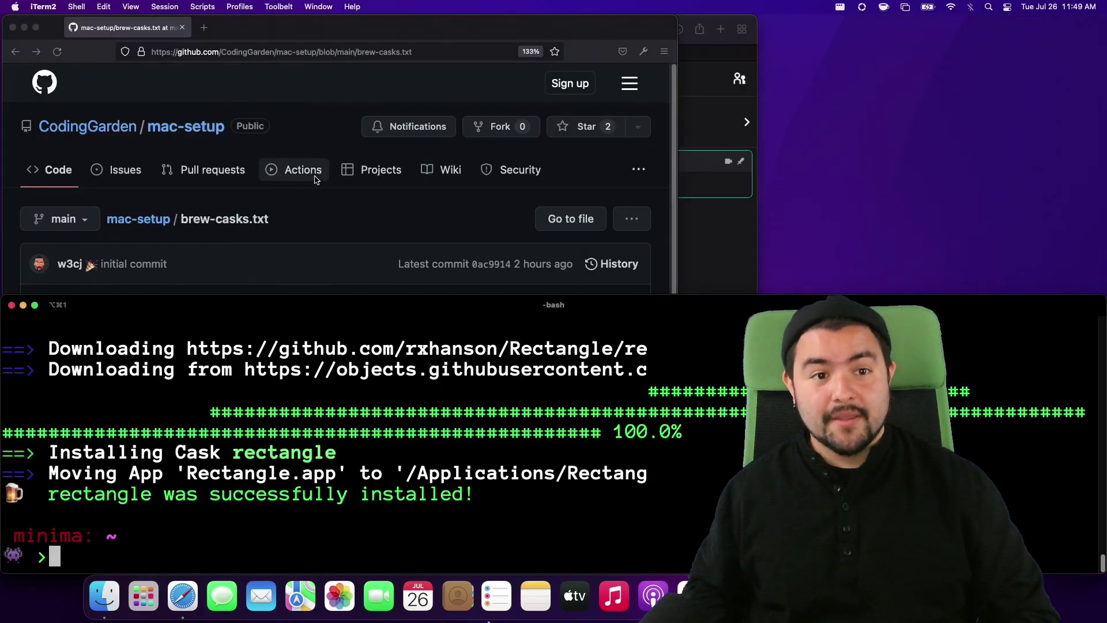
key("ctrl+alt+Left")
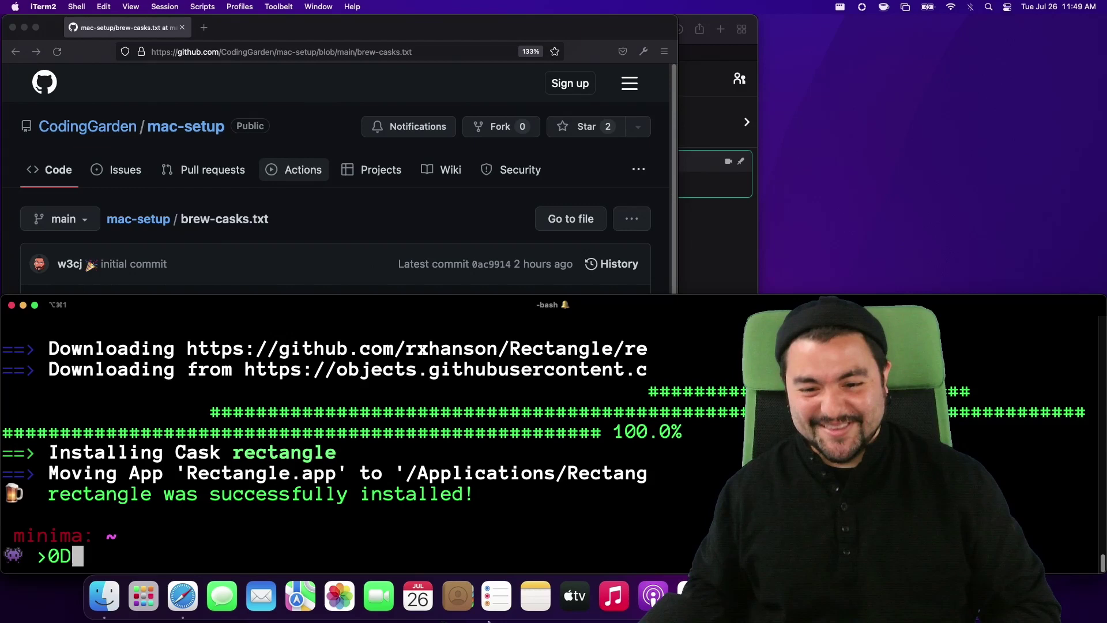
Snap the terminal to each quarter, centre it, then fill the left two-thirds.
key("ctrl+alt+u")
key("ctrl+alt+i")
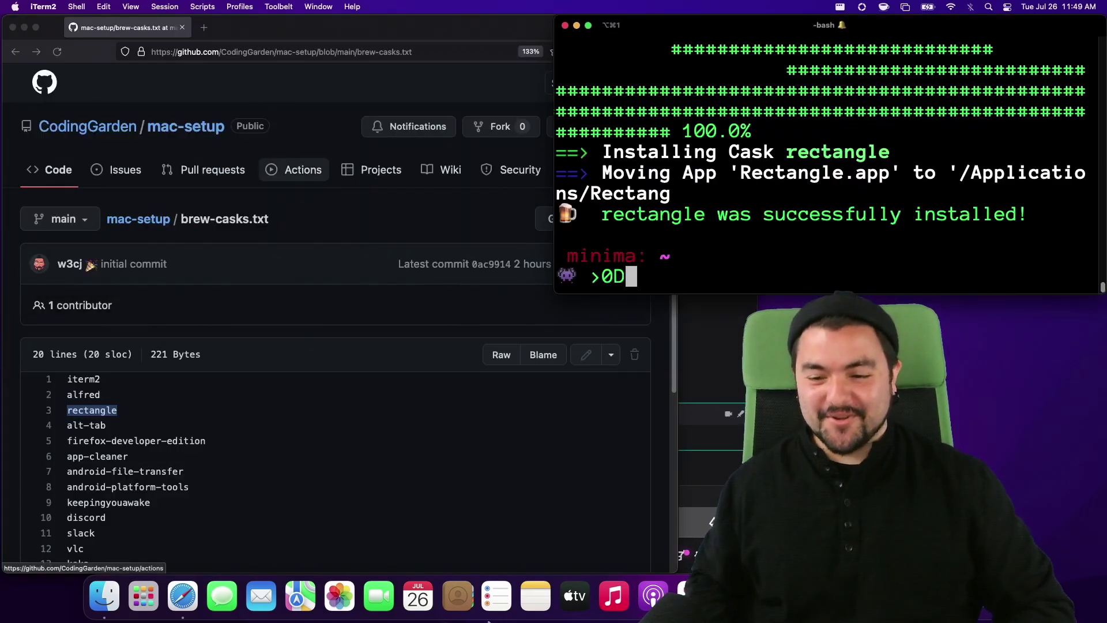
key("ctrl+alt+j")
key("ctrl+alt+k")
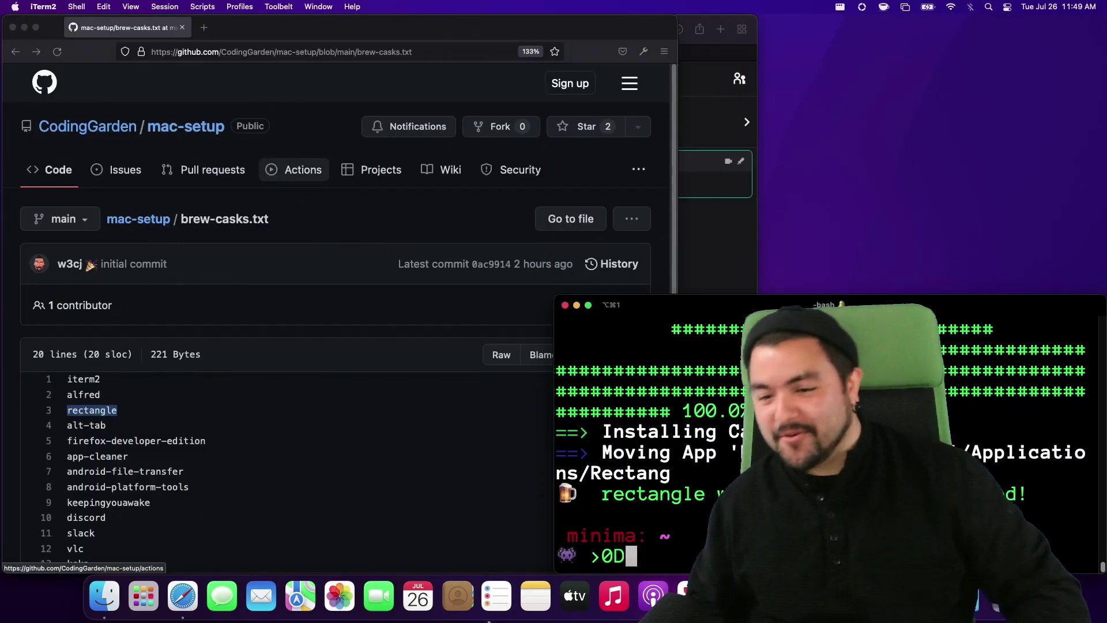
key("ctrl+alt+c")
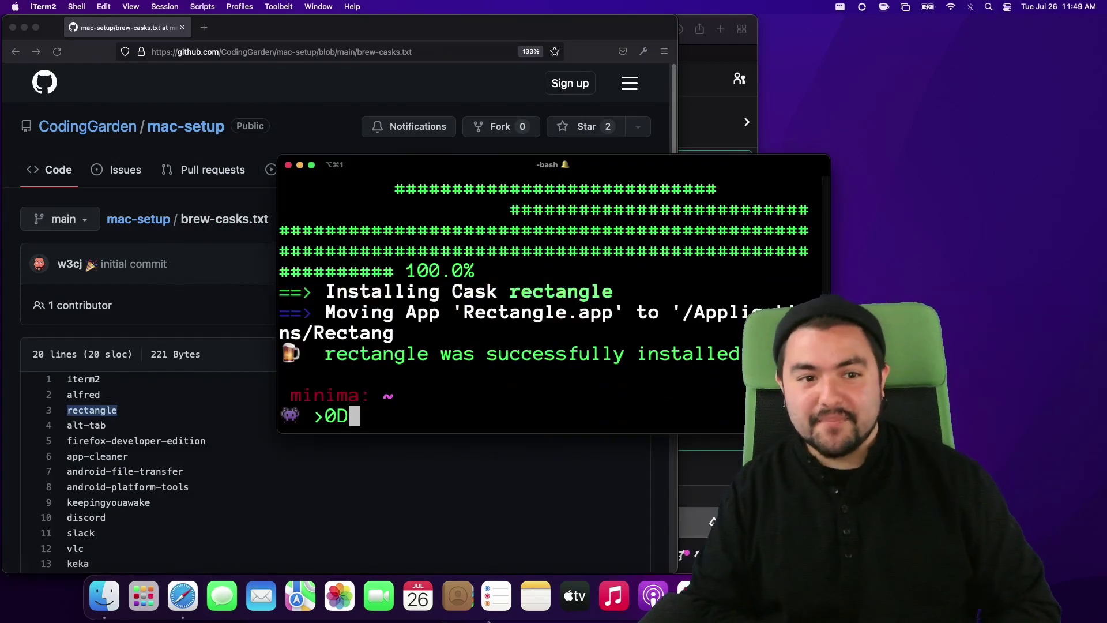
key("ctrl+alt+e")
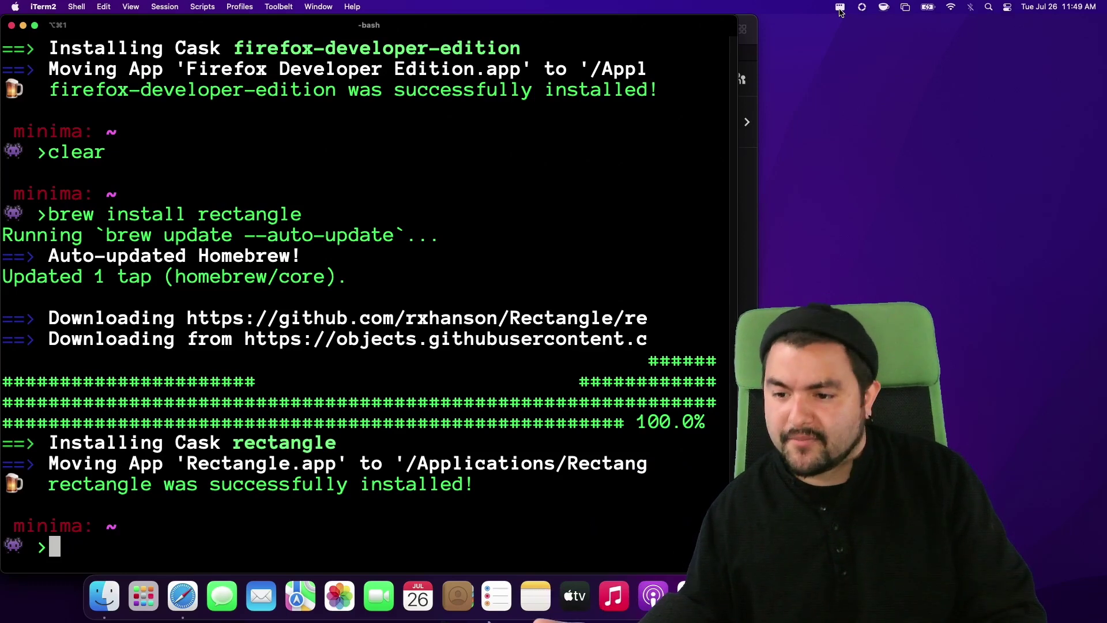
Use Rectangle's menu-bar menu to snap the terminal to centre half, then left half.
left_click(840, 10)
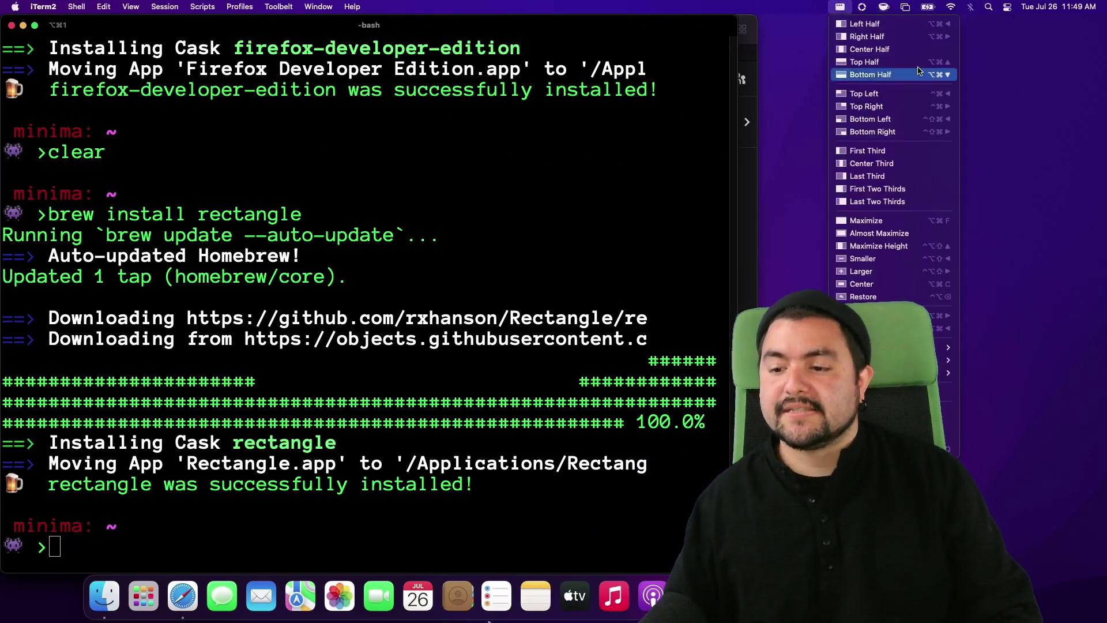
left_click(872, 51)
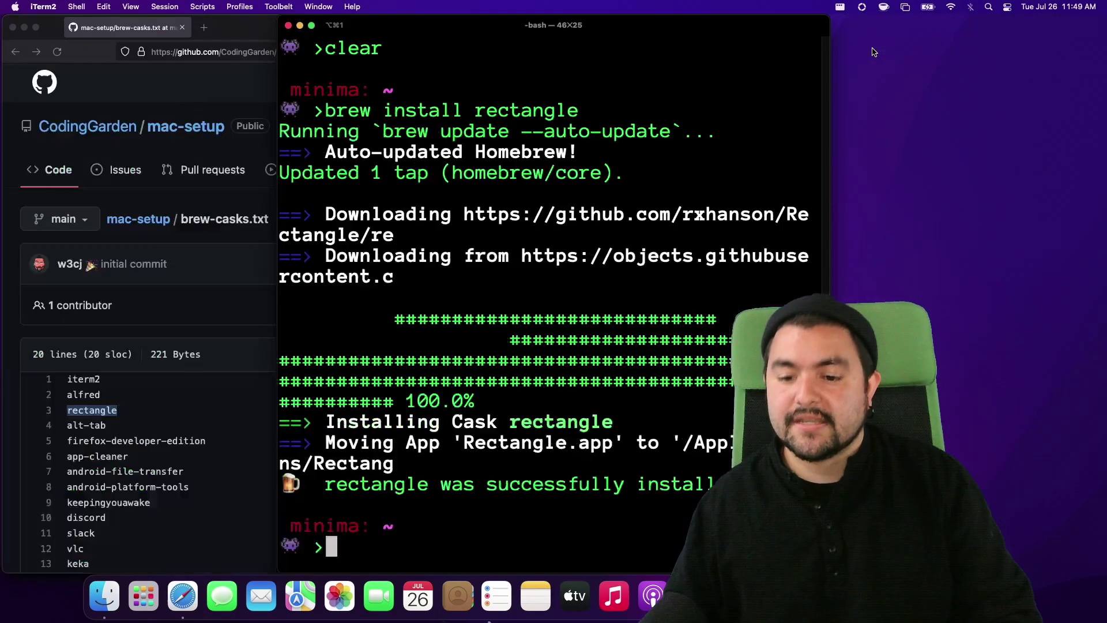
left_click(841, 7)
left_click(873, 24)
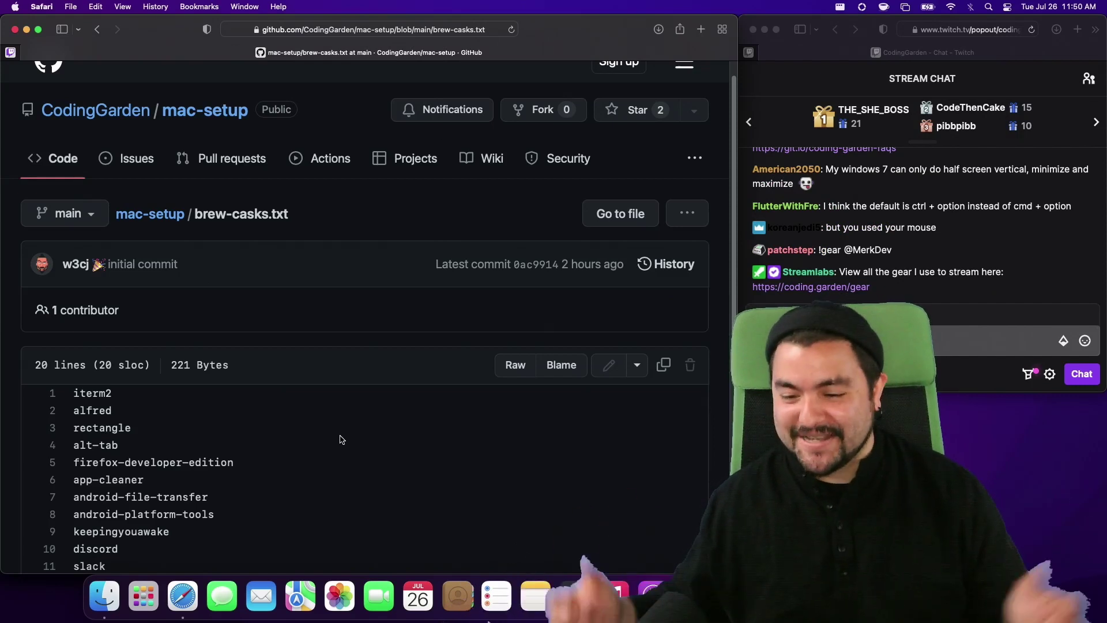
Dismiss the app switcher and select the whole 'alt-tab' line in brew-casks.txt.
key("super+Tab")
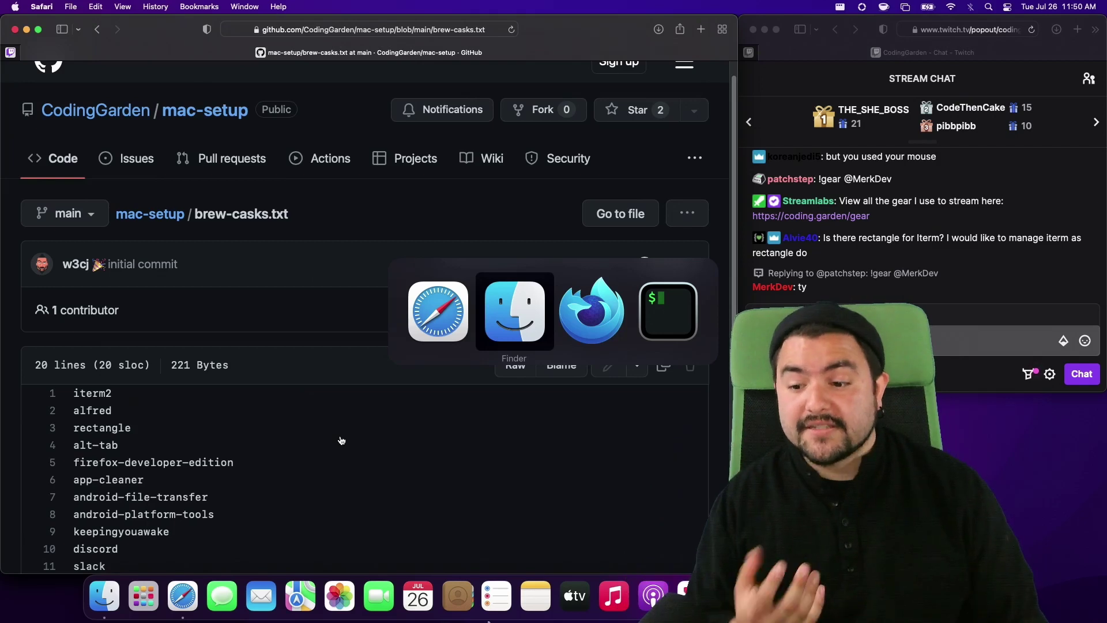
key("Escape")
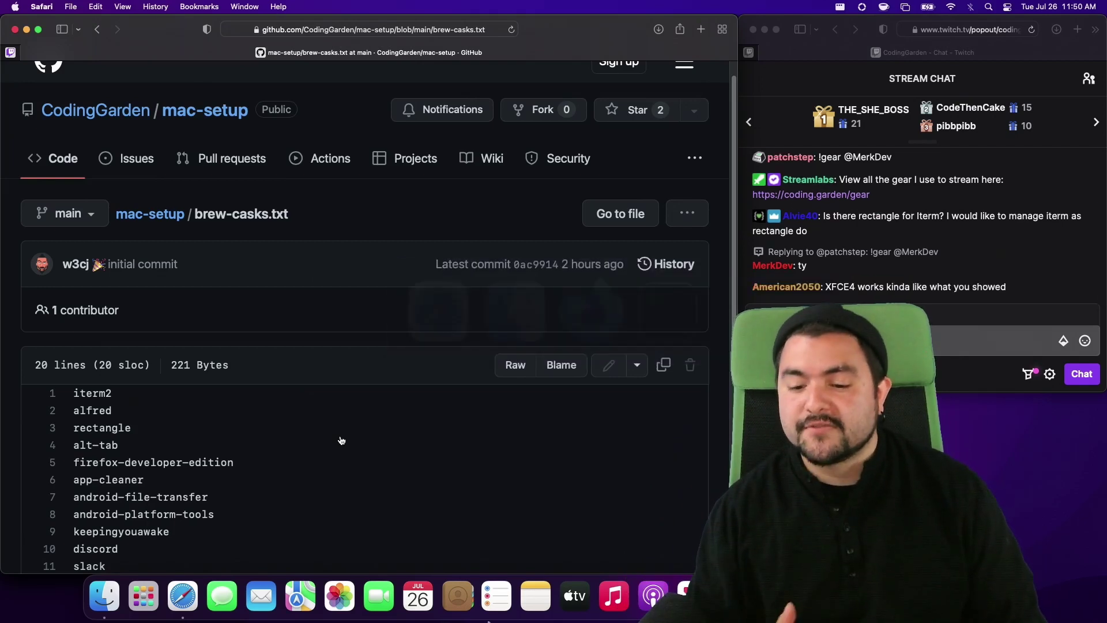
triple_click(107, 445)
key("super+c")
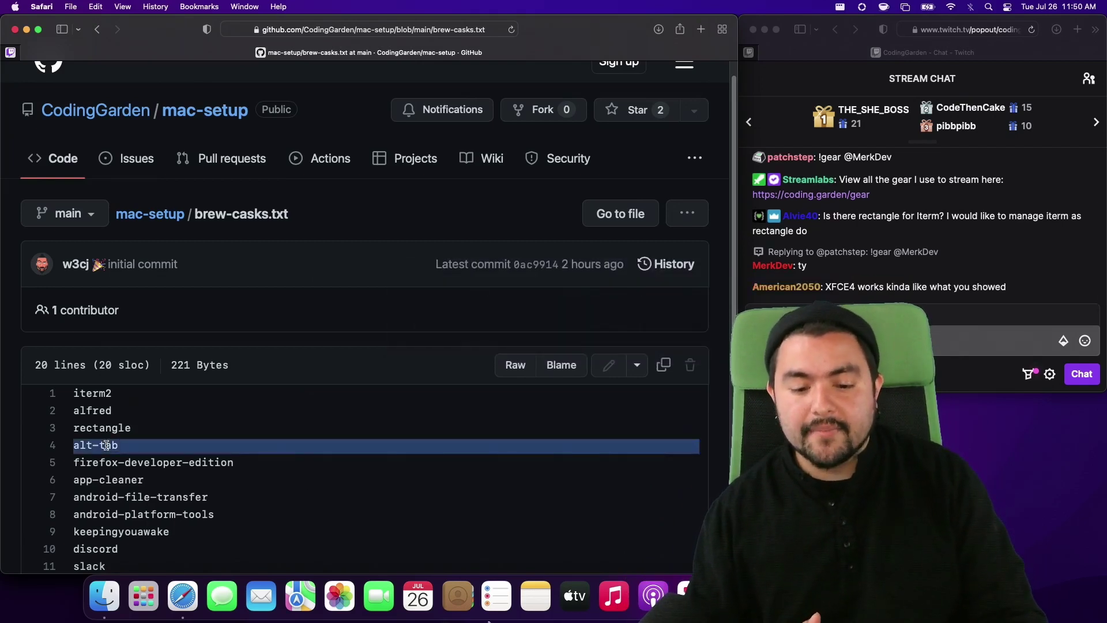
Install alt-tab via Homebrew in the terminal using the copied cask name.
key("super+Tab")
key("super+Tab")
key("super+Tab")
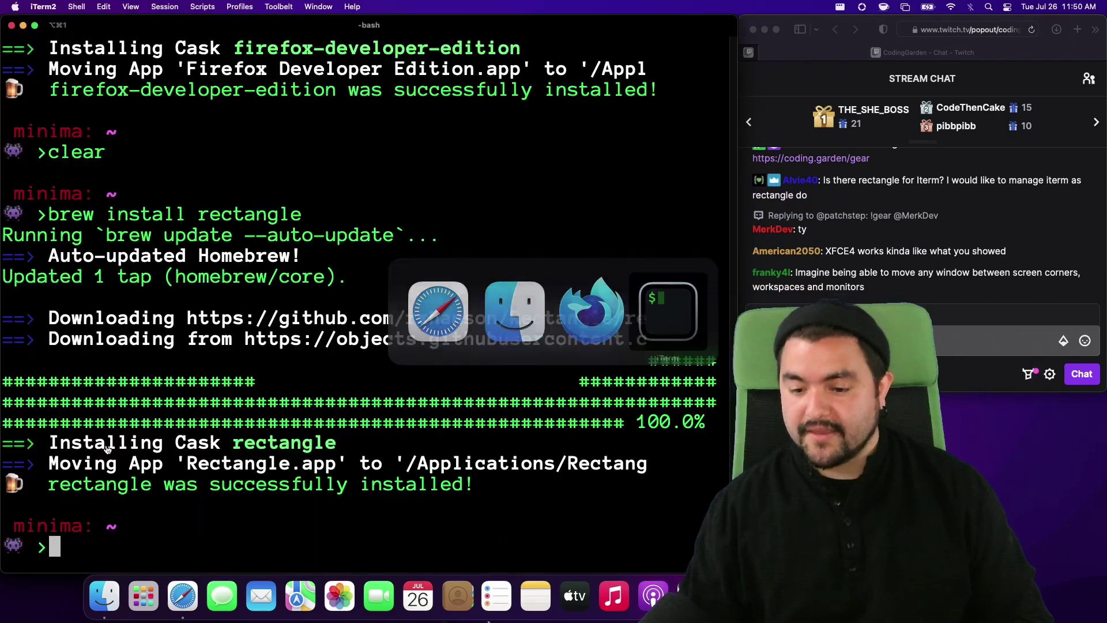
type("nb")
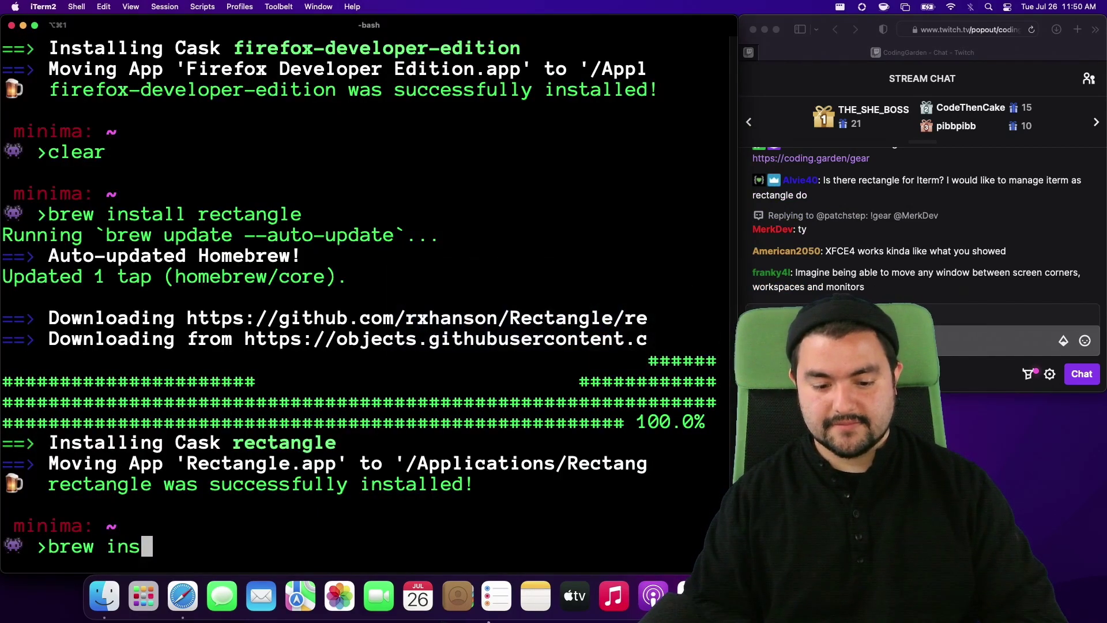
type("tall")
key("super+v")
Launch AltTab from Spotlight, allow it to open, and close Security & Privacy.
key("super+space")
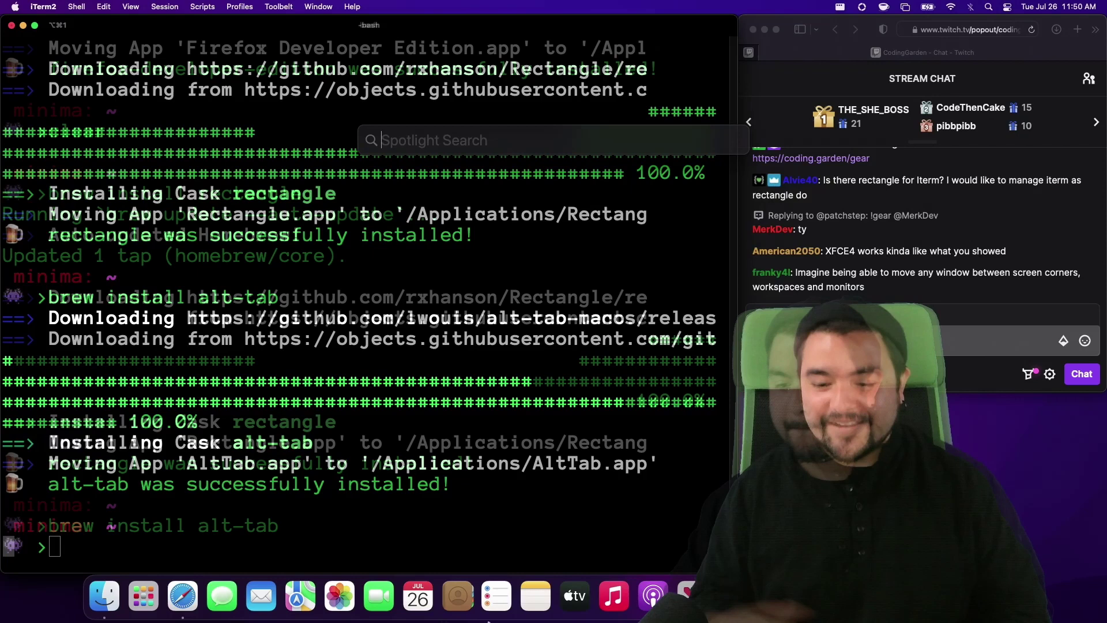
type("alt")
key("Return")
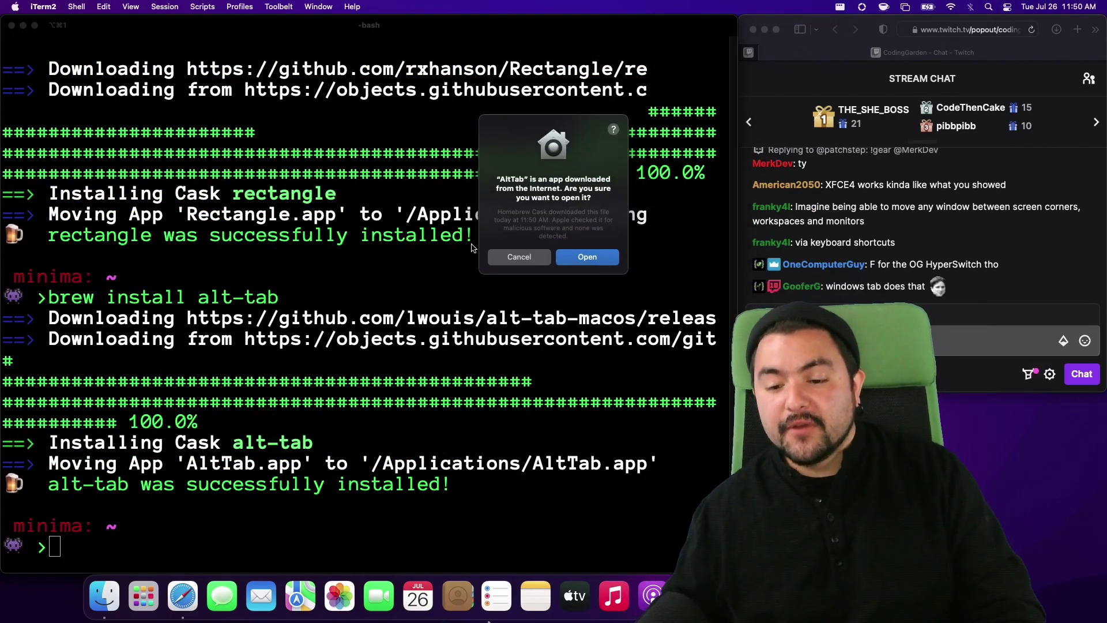
left_click(584, 255)
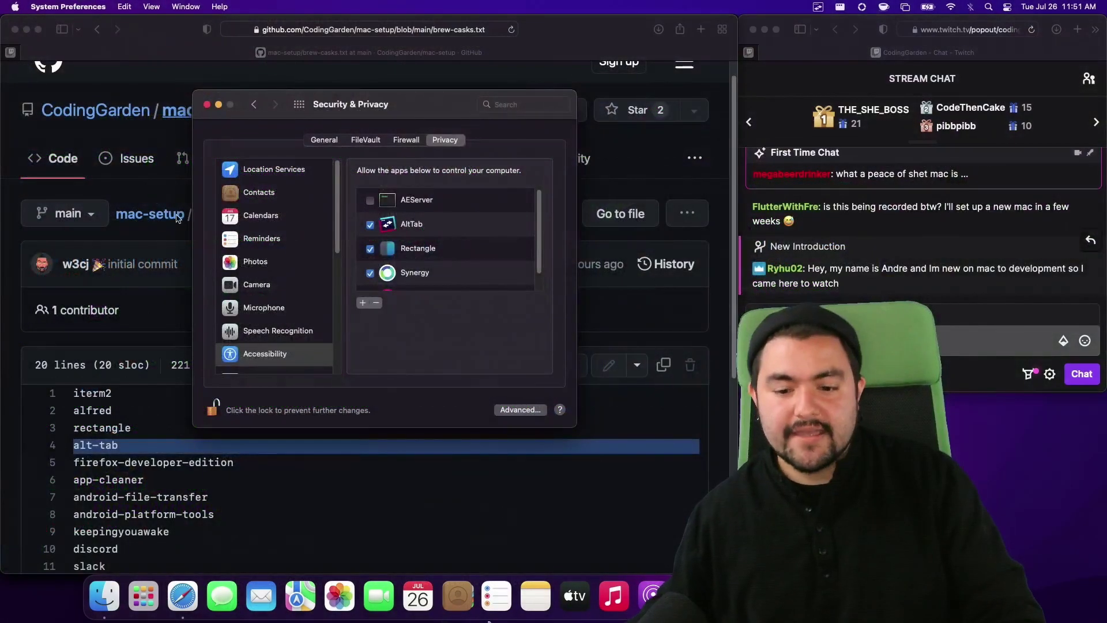
left_click(207, 105)
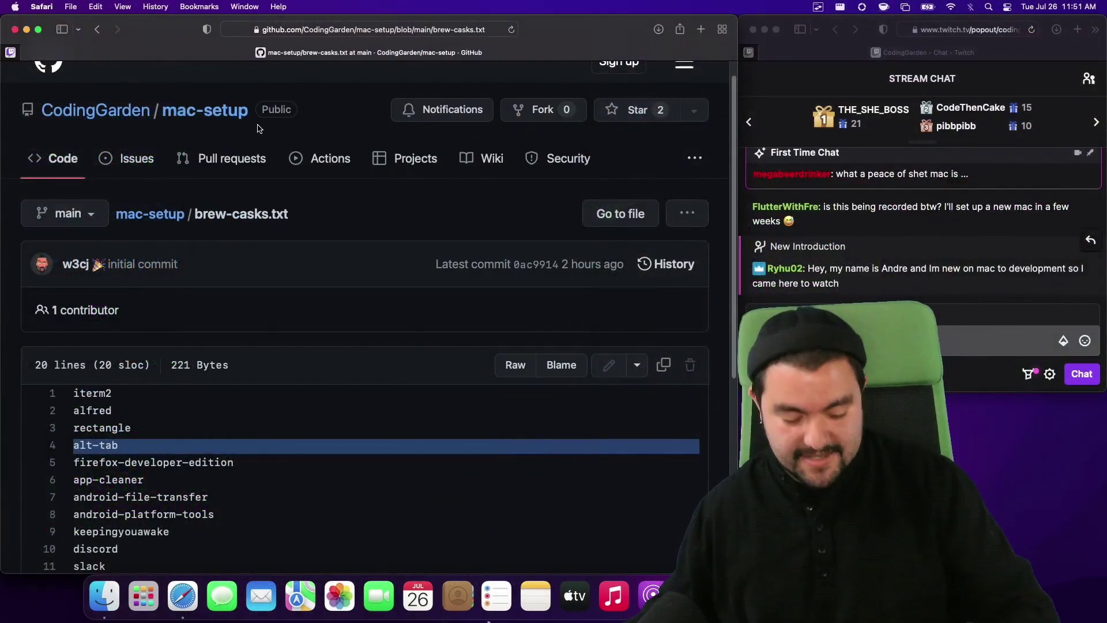
Launch AltTab via Spotlight and show its Controls preferences.
key("super+space")
type("alt")
key("Return")
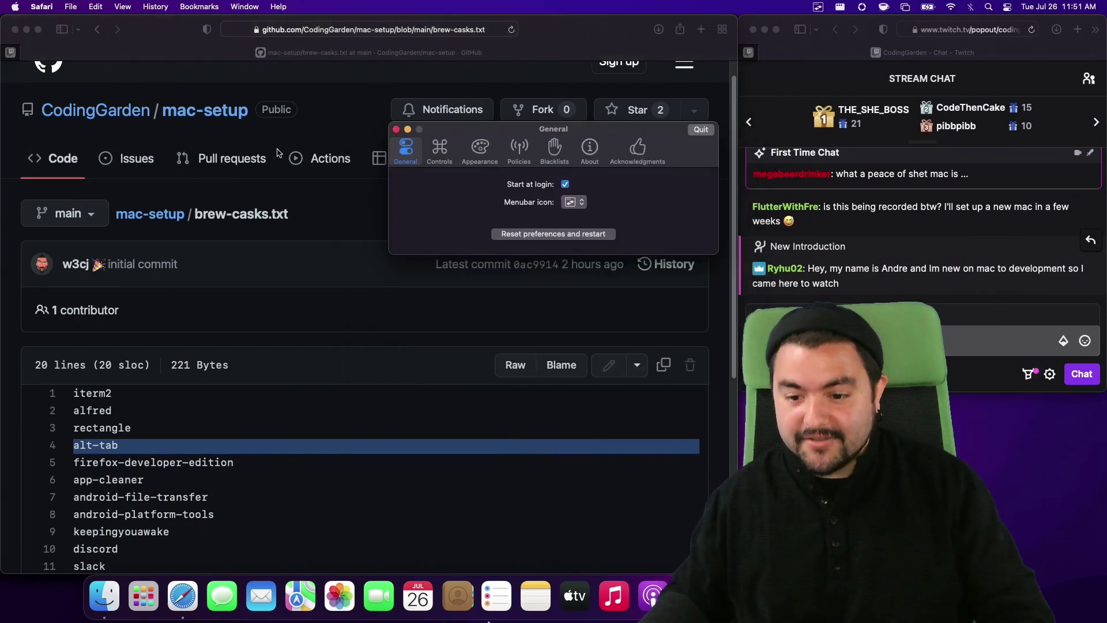
left_click(440, 151)
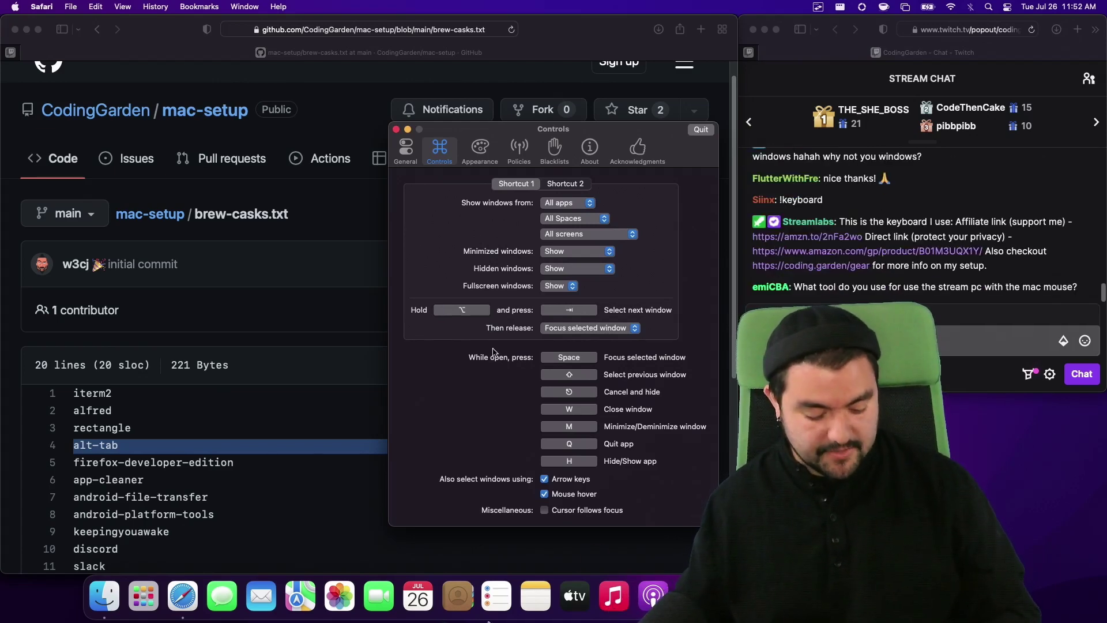
Try the AltTab switcher with Option-Tab, cycling windows and returning to the preferences.
key("alt+Tab")
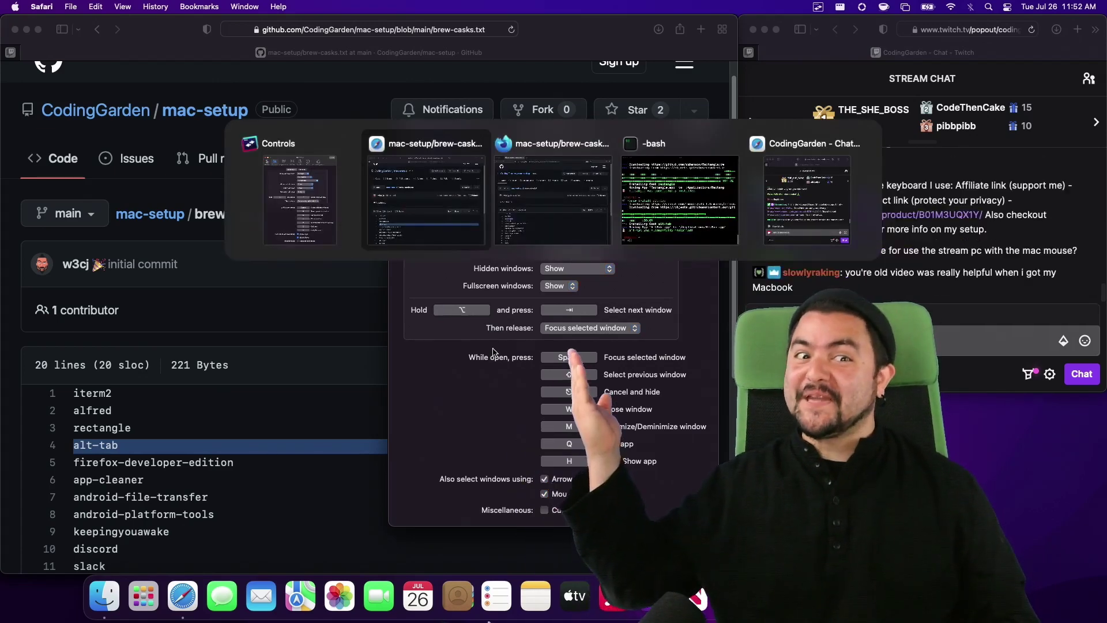
key("alt+Tab")
key("alt+Tab")
key("alt+Tab")
key("alt+Tab")
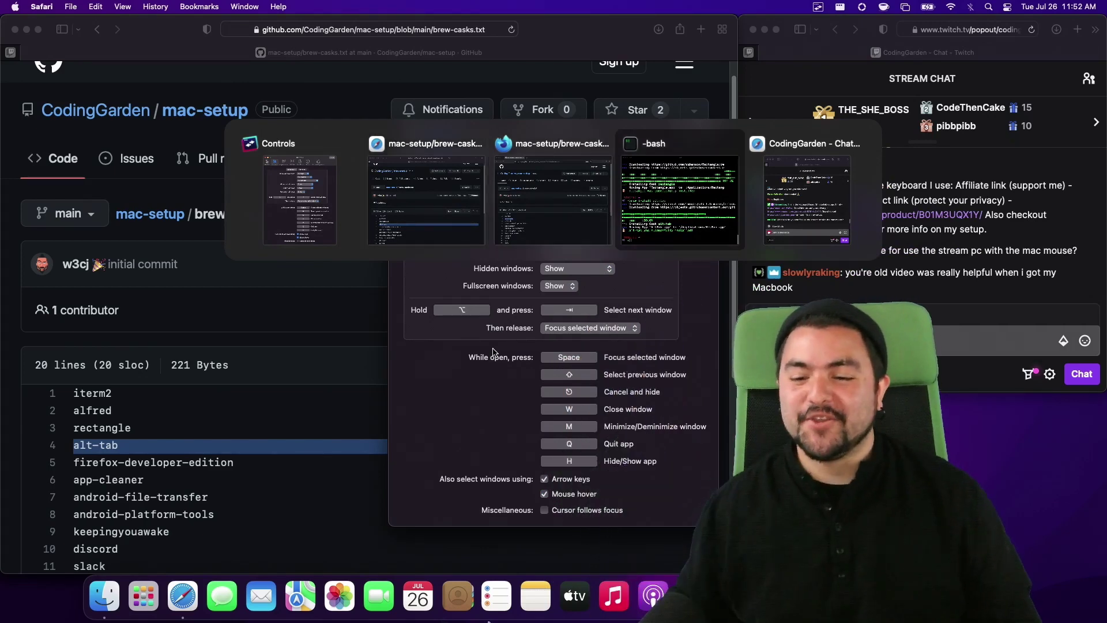
key("alt+Tab")
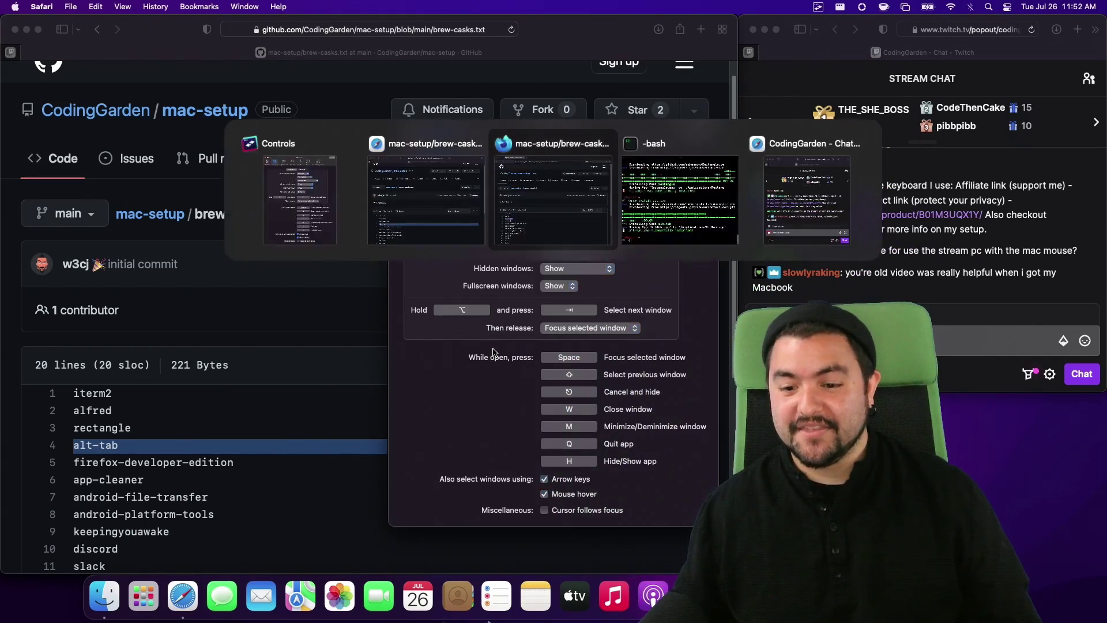
key("alt+Tab")
key("alt+Tab")
key("alt+Tab")
key("alt+shift+Tab")
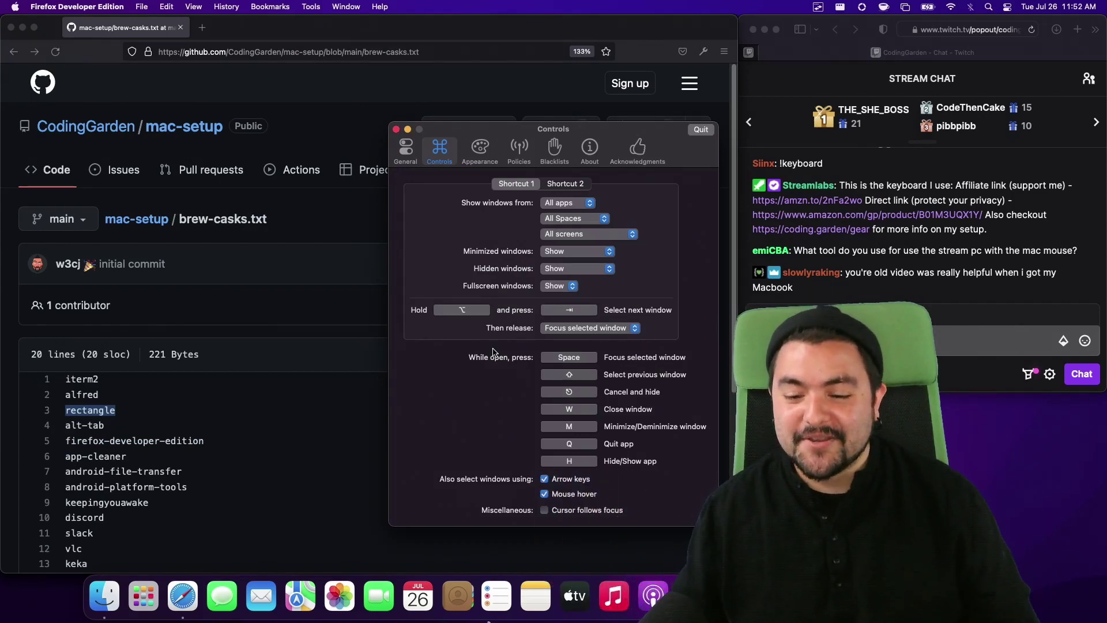
key("alt+Tab")
key("alt+Tab")
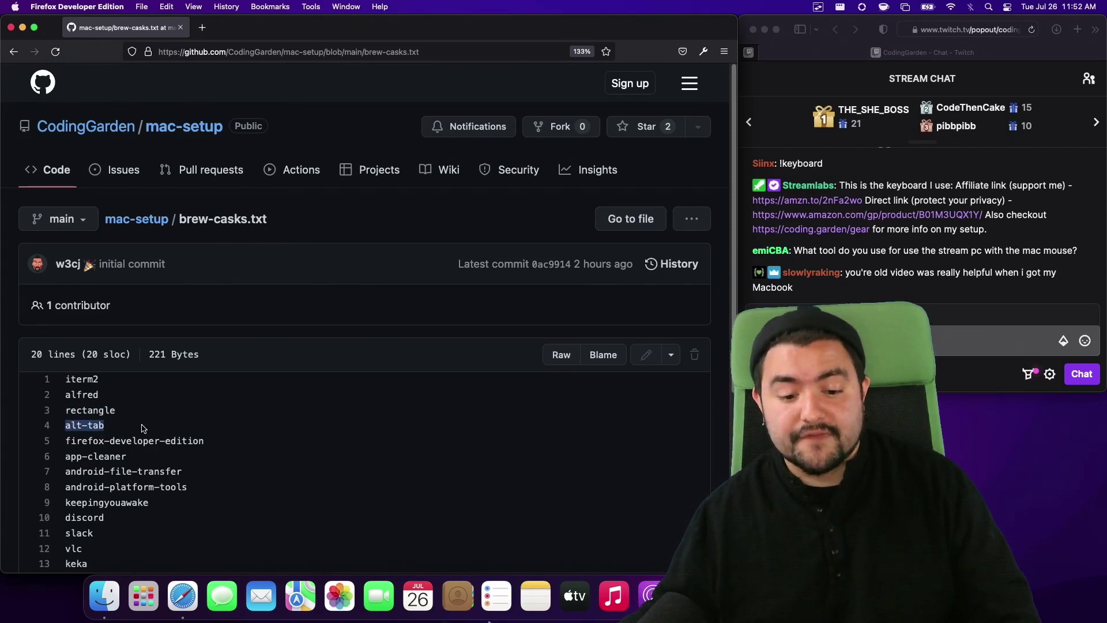
key("alt+Tab")
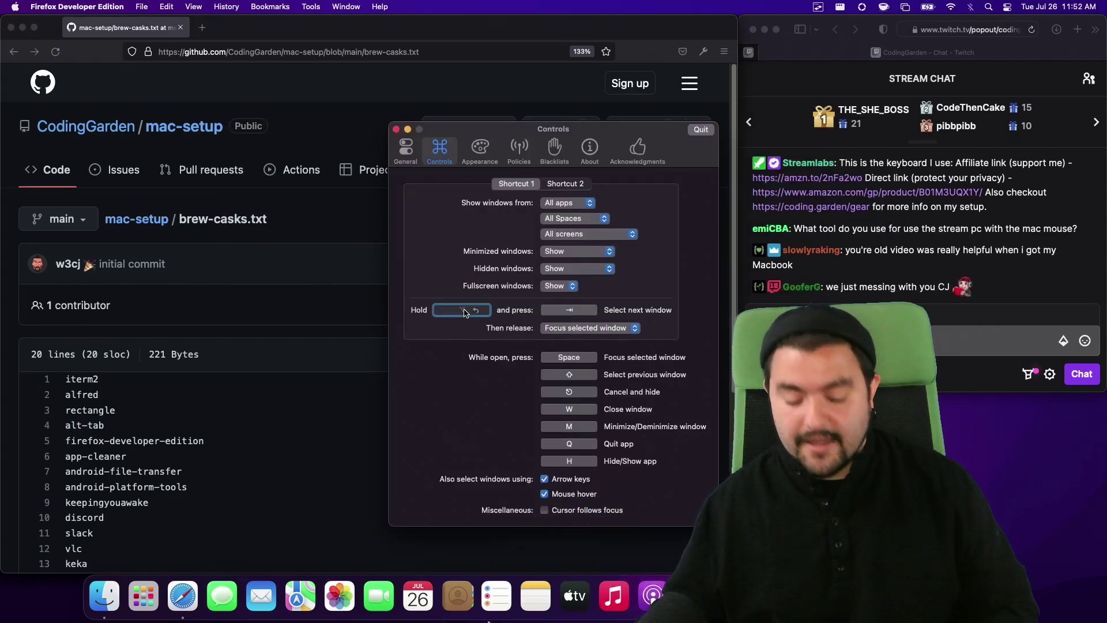
Compare with the Command-Tab switcher, ending back on the AltTab preferences window.
key("super+Tab")
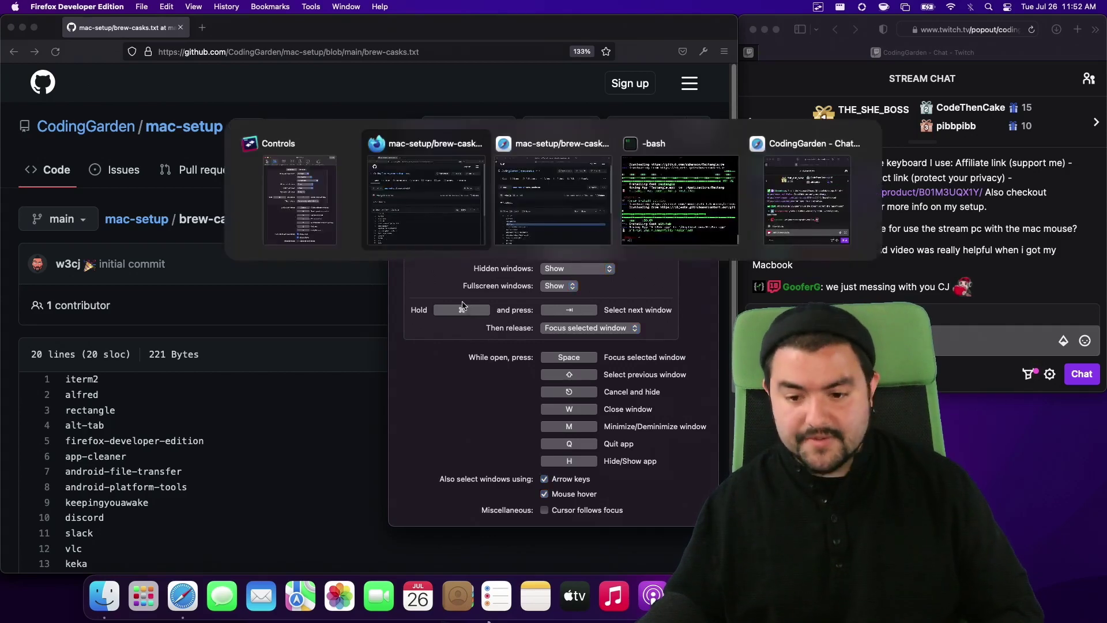
key("Tab")
key("super+Tab")
key("Tab")
key("Tab")
key("Tab")
key("Tab")
key("Tab")
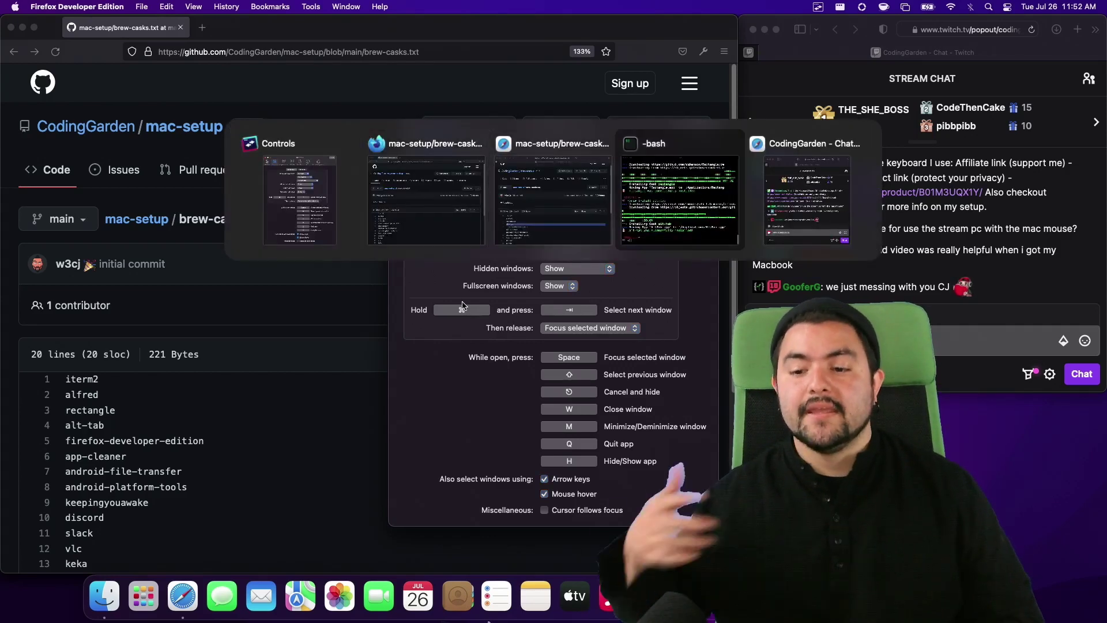
key("super+Tab")
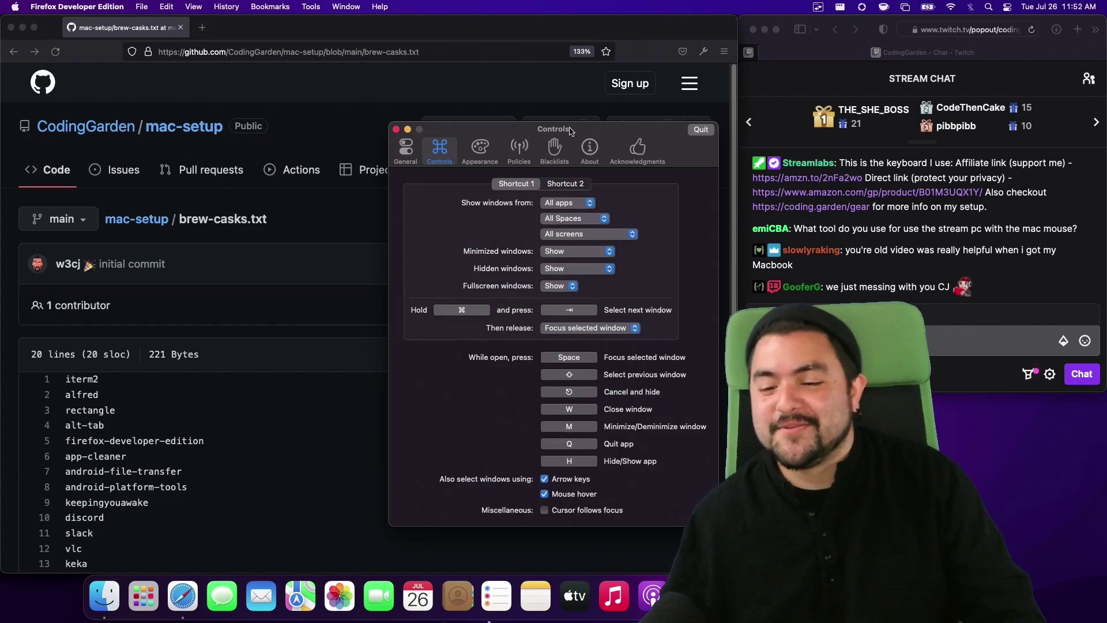
Move the Controls preferences window aside and switch to the iTerm2 terminal.
left_click_drag(570, 132, 386, 116)
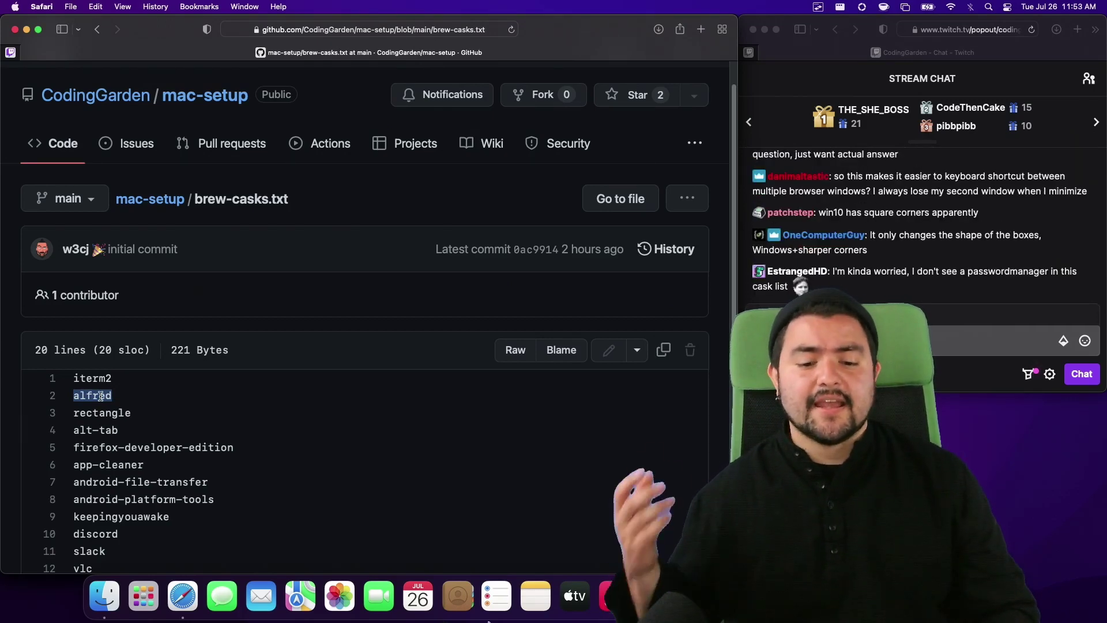
key("alt+Tab")
key("alt+Tab")
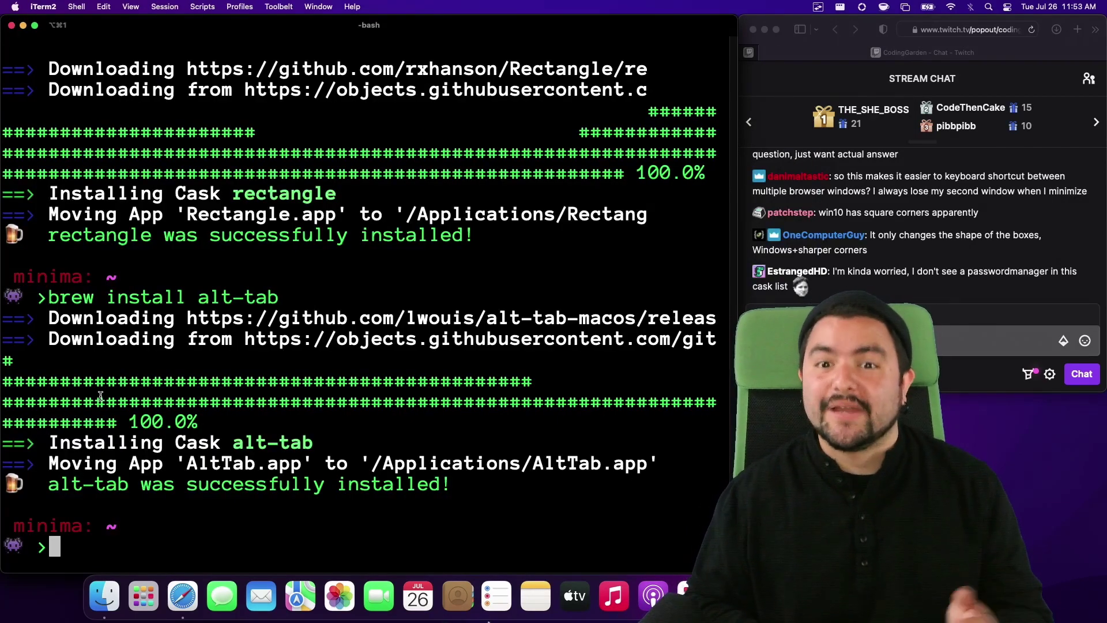
Open Spotlight, run a few trial name queries, then clear the search field.
key("super+space")
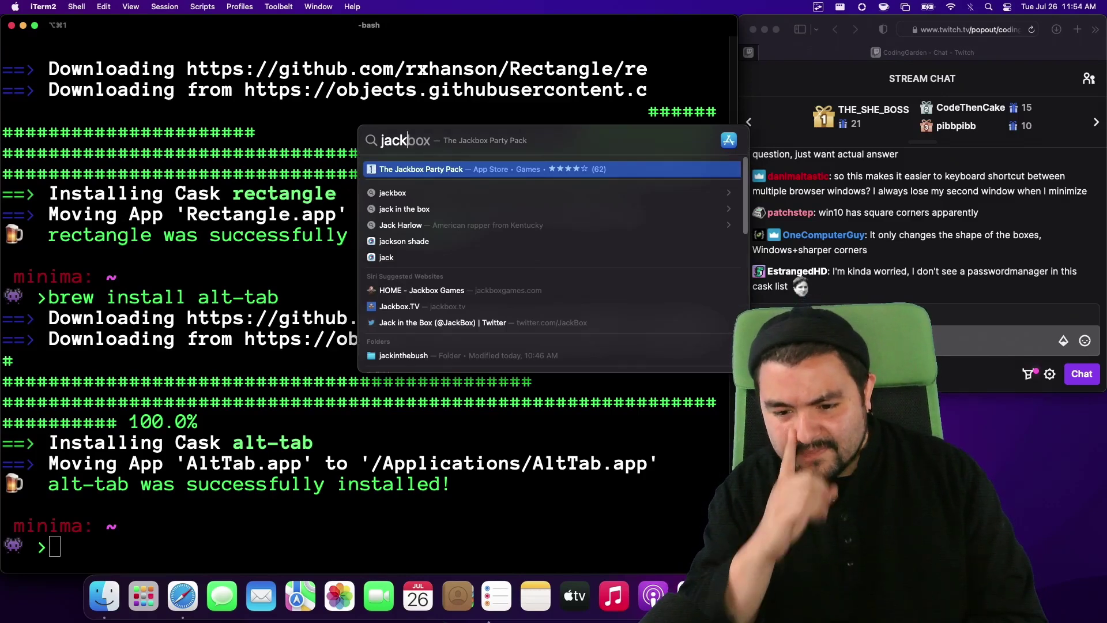
key("super+a")
type("j")
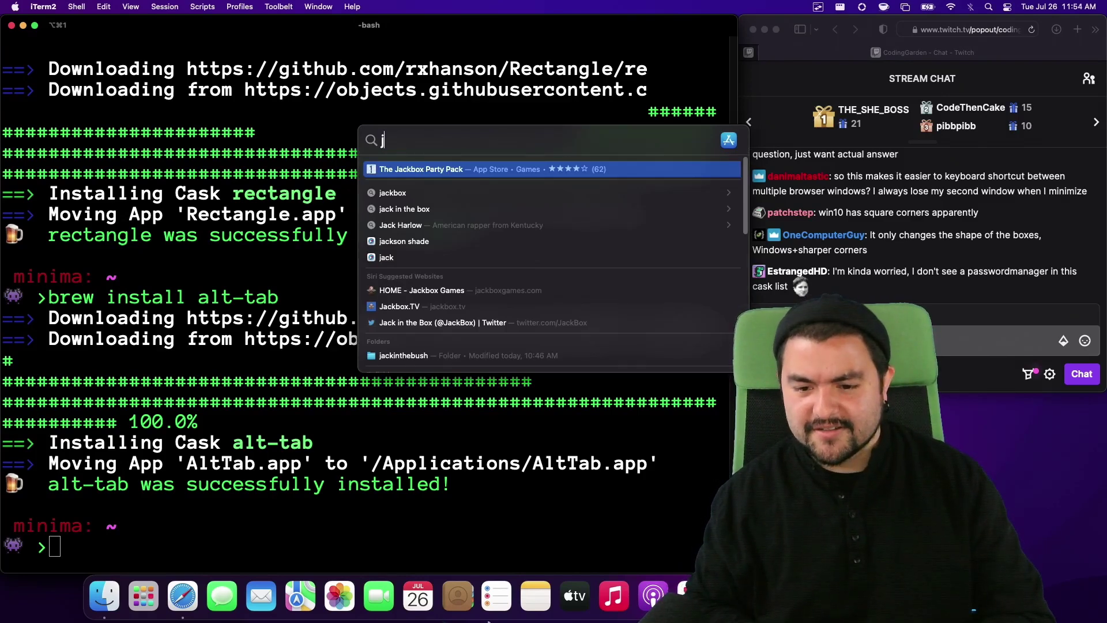
type("osh")
key("super+a")
type("j")
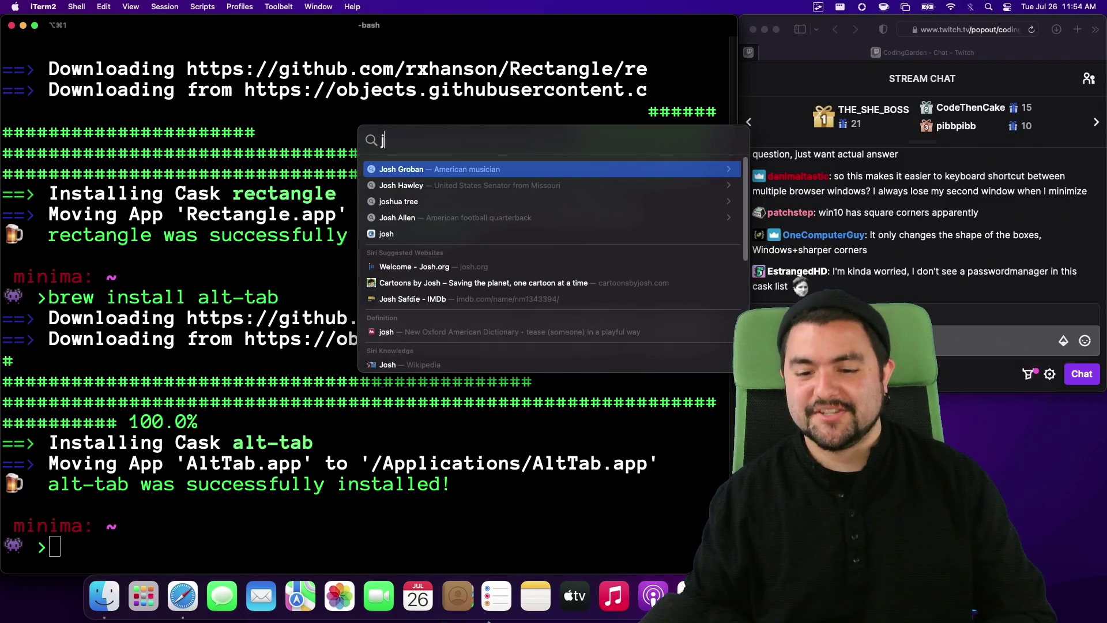
type("ack")
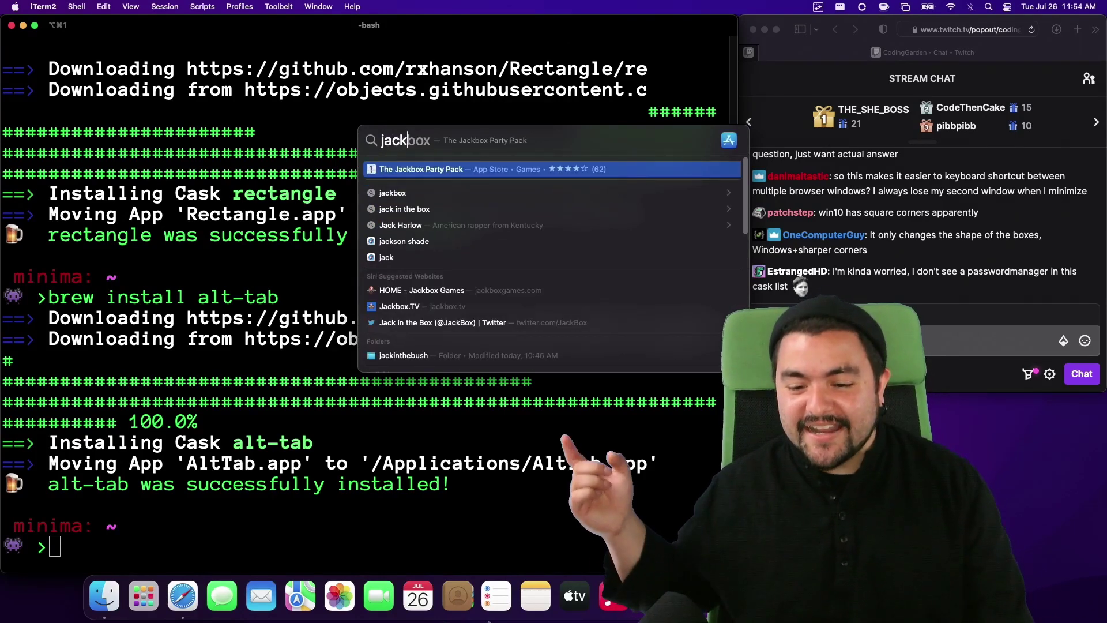
type("i")
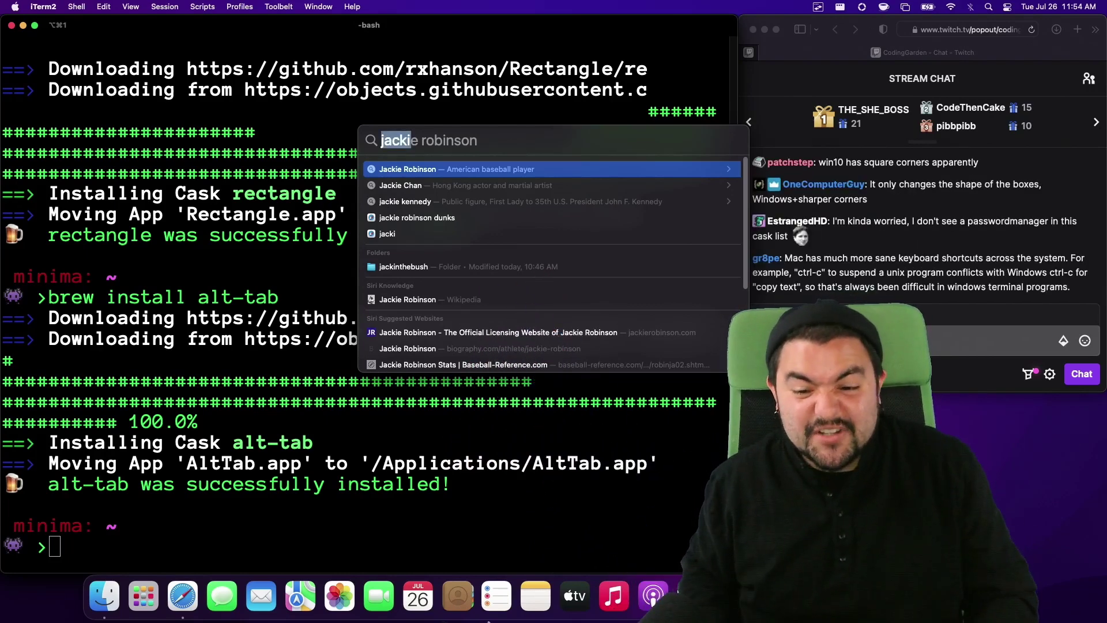
key("BackSpace")
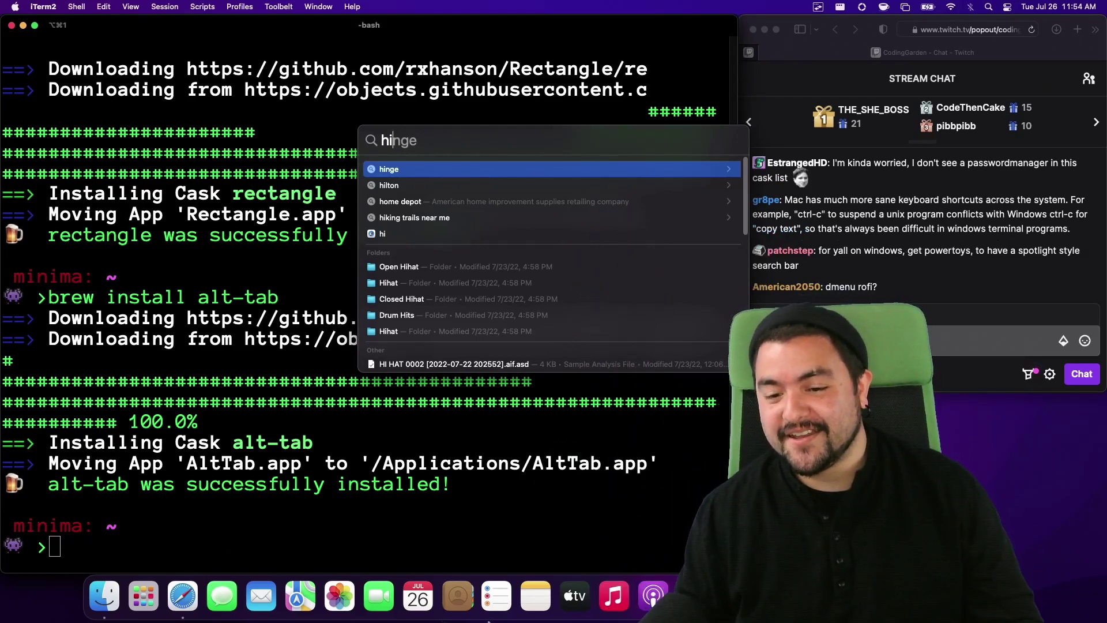
key("BackSpace")
key("BackSpace")
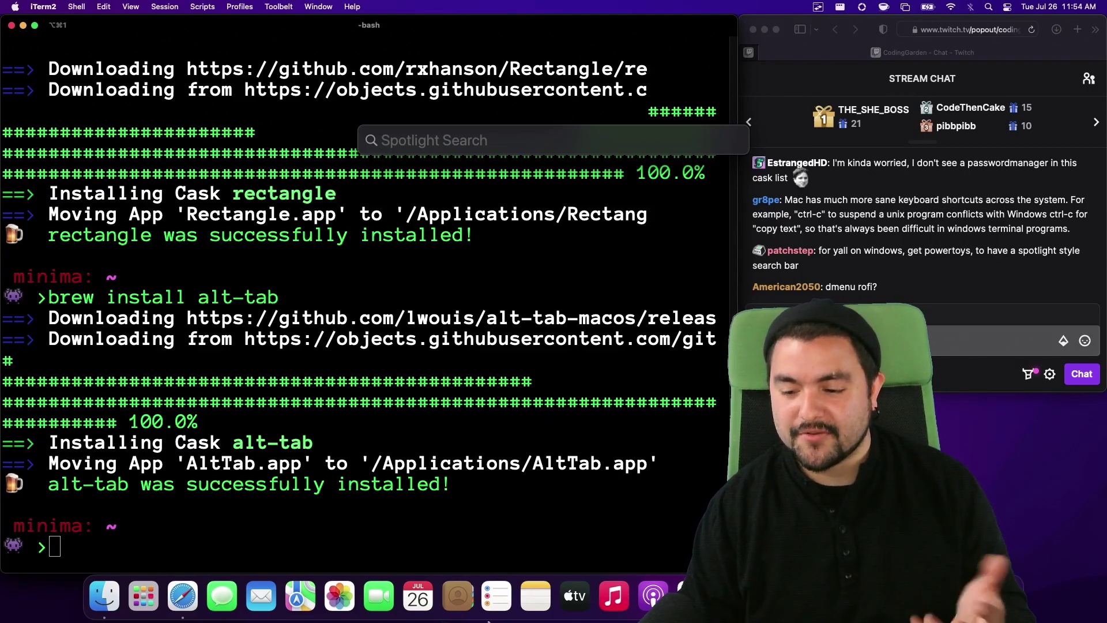
Install Alfred from the terminal with a Homebrew install command.
key("Escape")
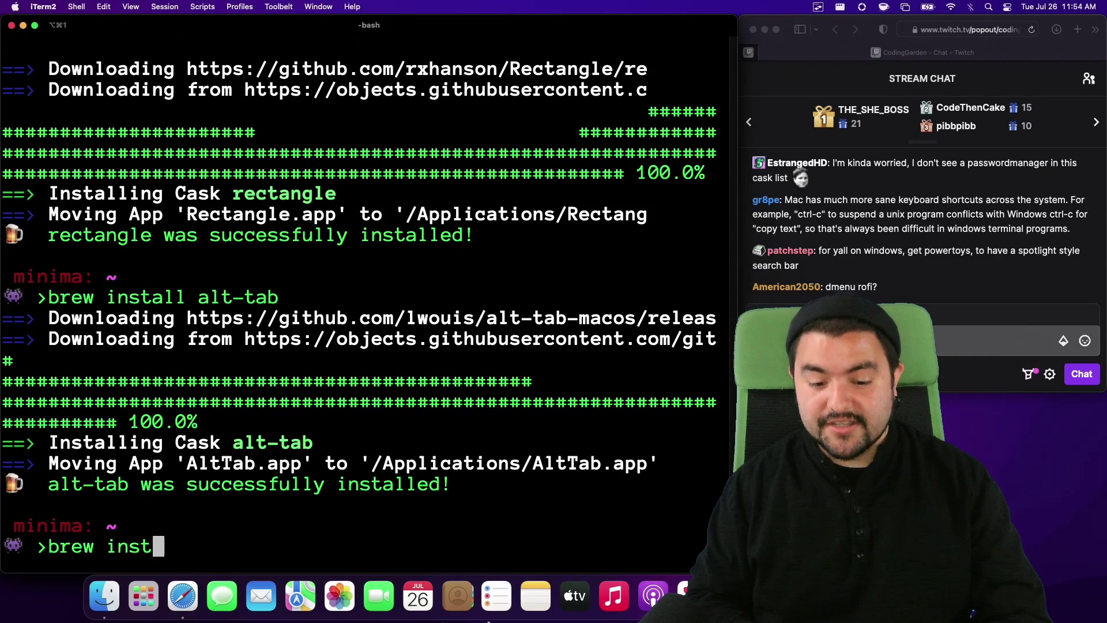
type("all alfred")
key("Return")
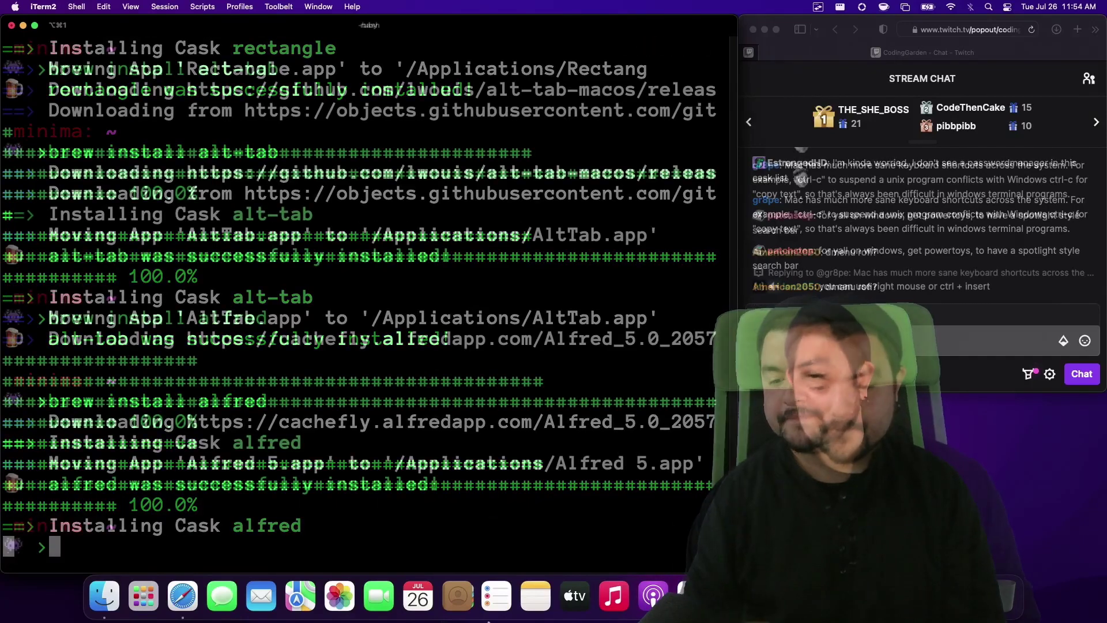
Launch Alfred 5 from Spotlight and confirm opening the downloaded app.
key("super+space")
type("alfre")
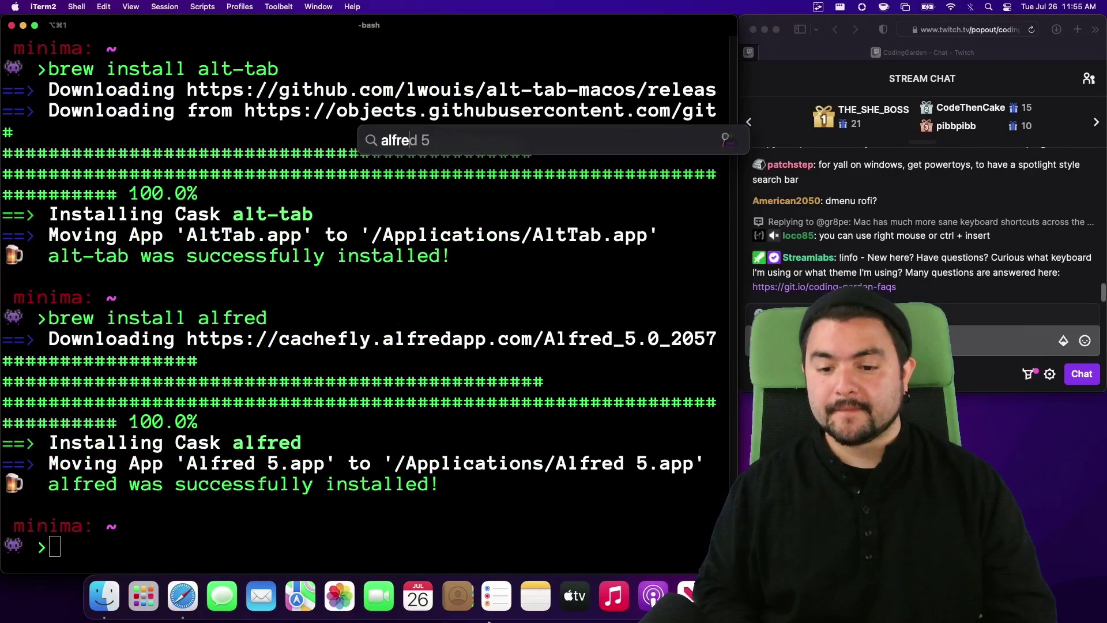
key("Return")
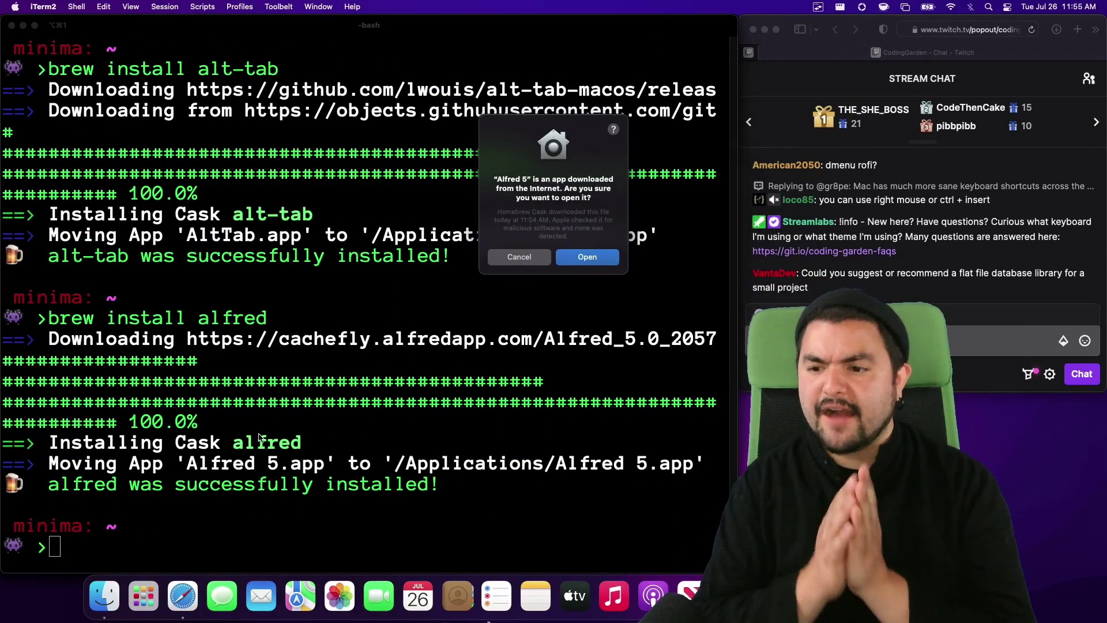
key("Return")
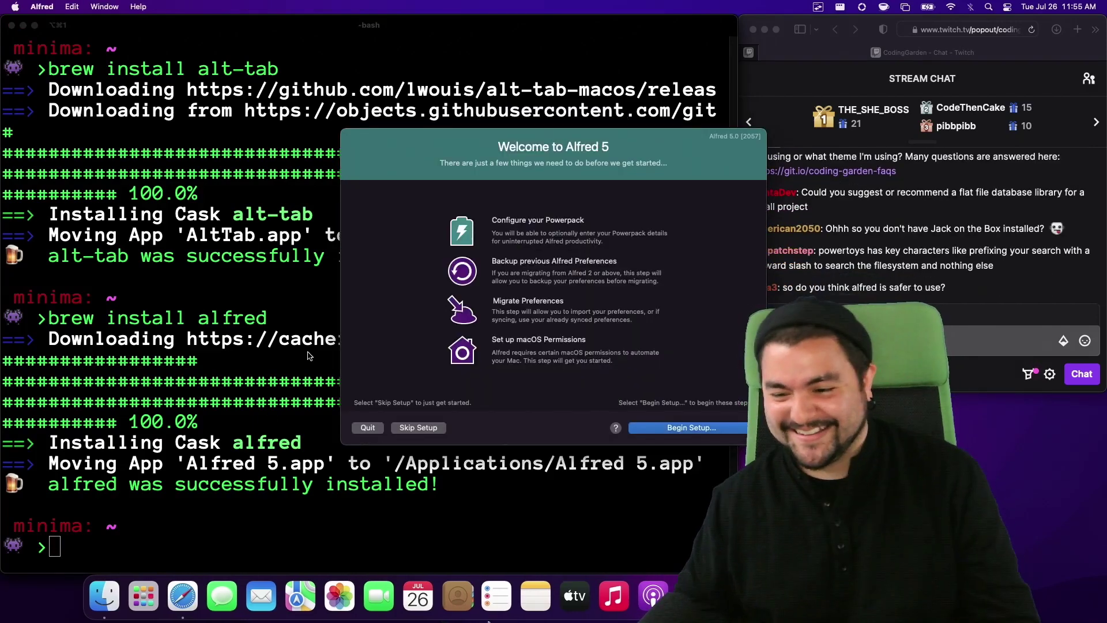
Run Alfred's setup: skip the Powerpack, request Accessibility access in System Preferences, and start Alfred.
left_click_drag(534, 297, 291, 219)
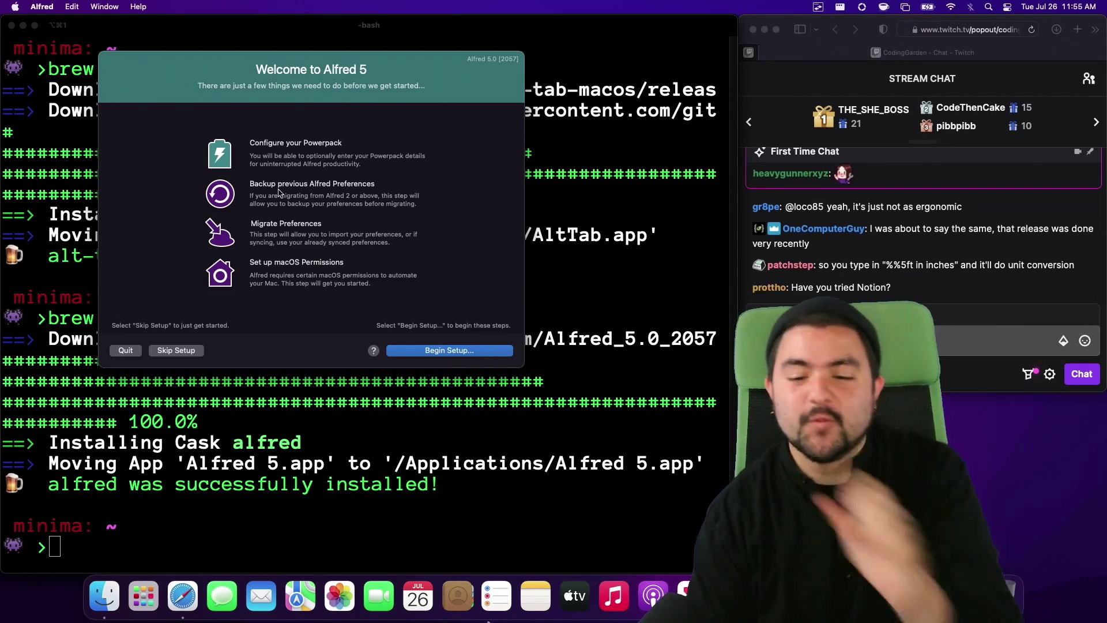
left_click(446, 352)
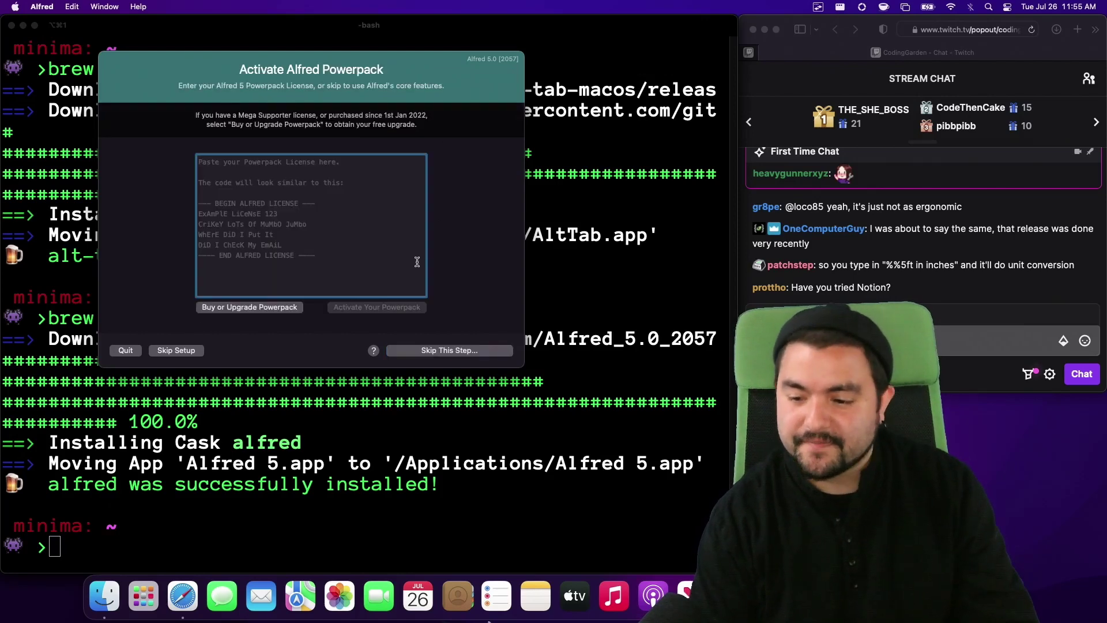
left_click(413, 352)
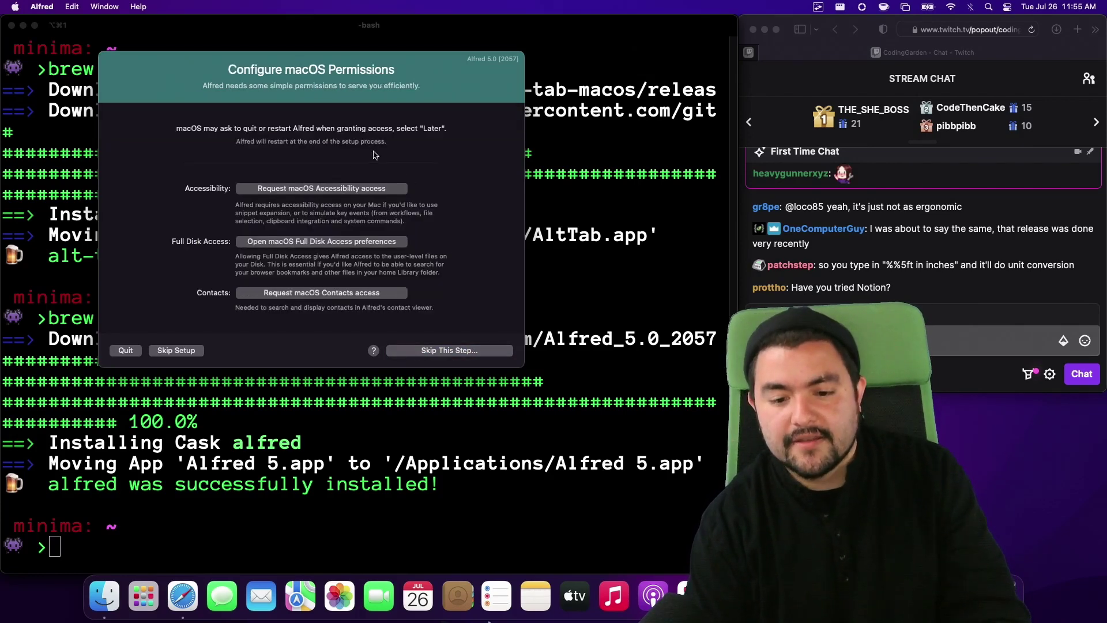
left_click(330, 188)
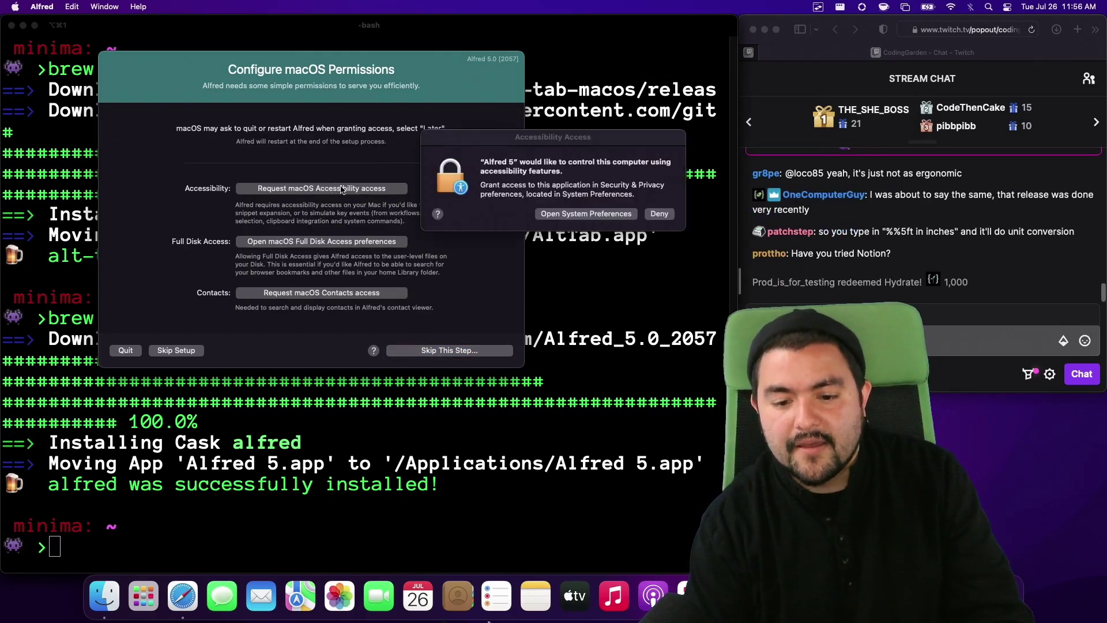
left_click(604, 215)
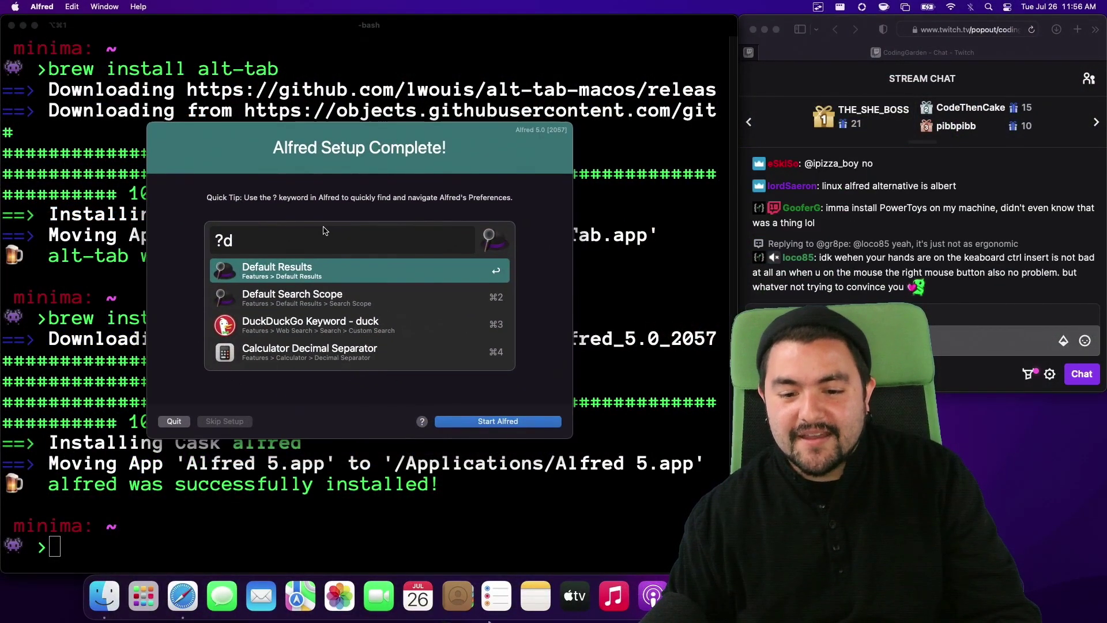
left_click(485, 422)
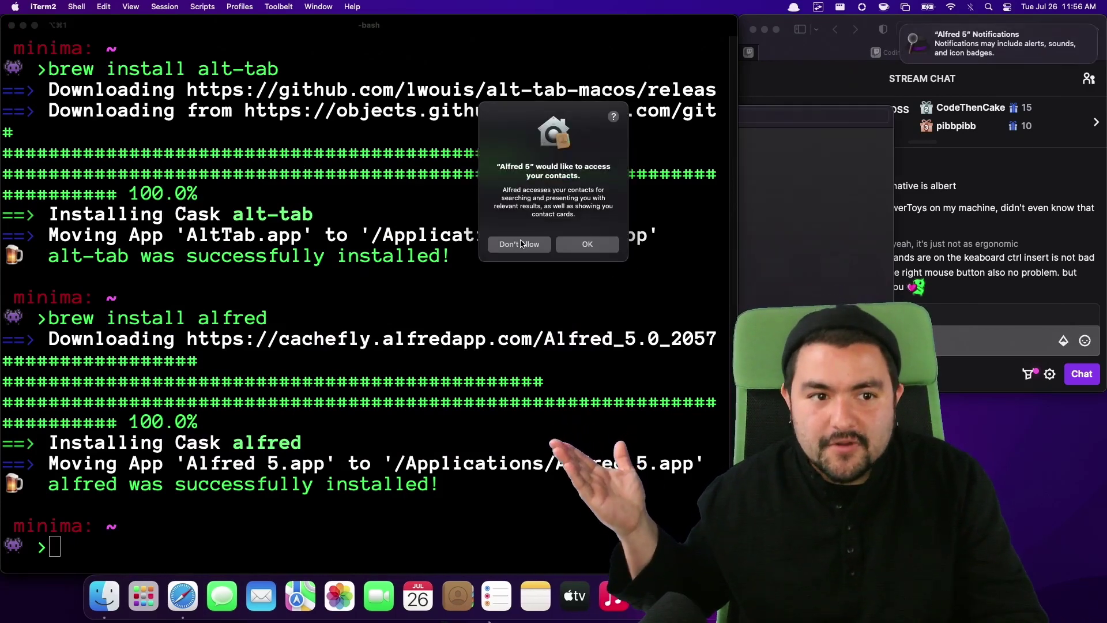
Decline Alfred's contacts request, move Preferences up-left, and try a 'jack' search in Alfred.
left_click(521, 243)
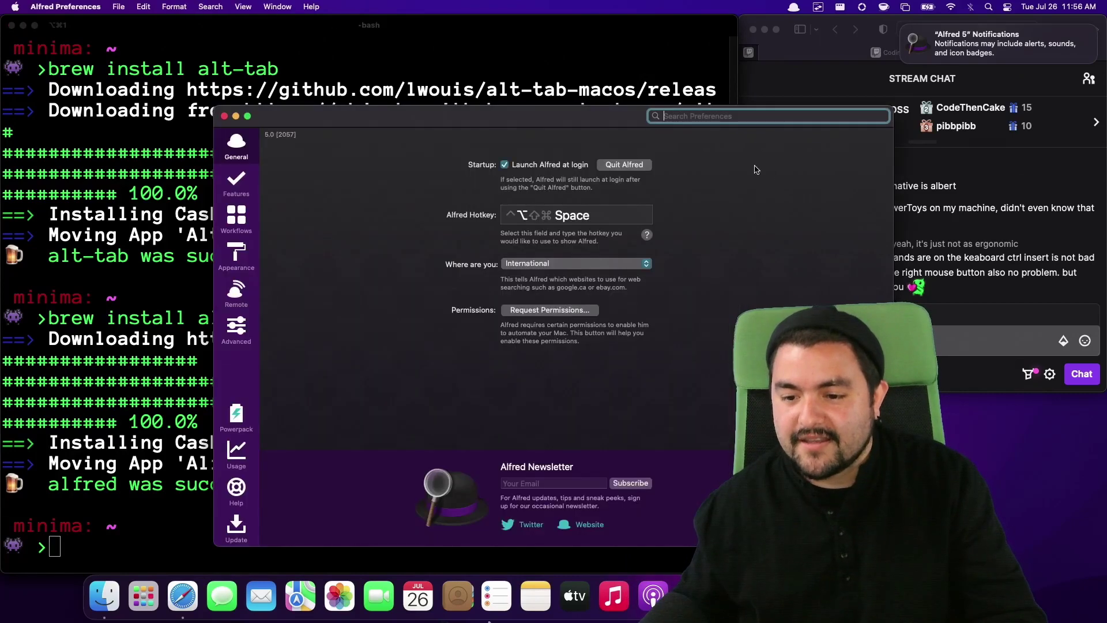
left_click_drag(552, 119, 370, 67)
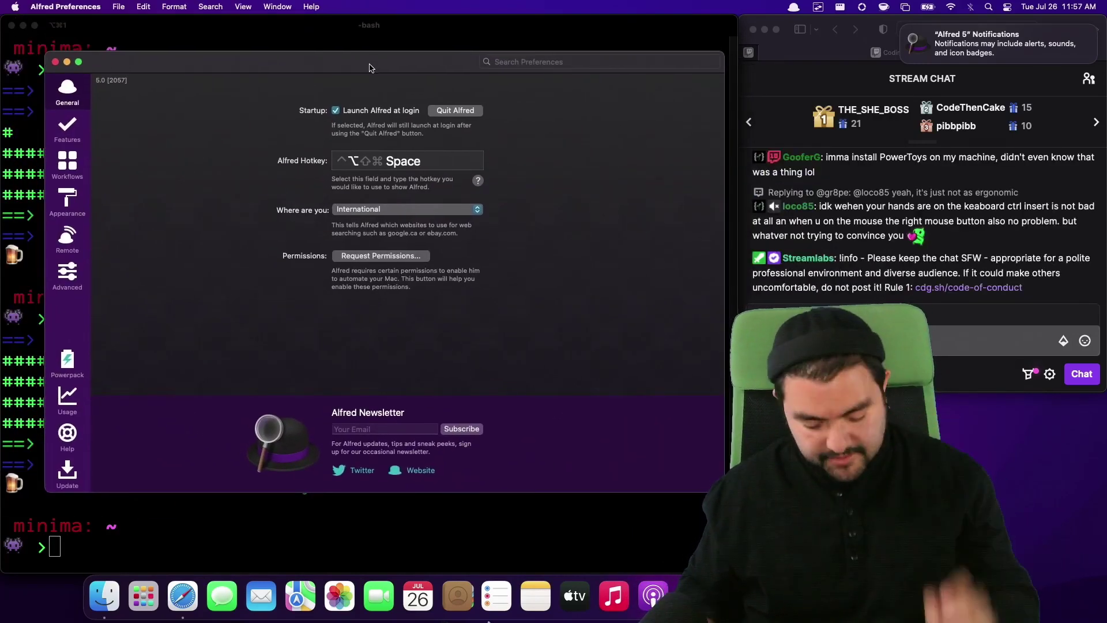
key("alt+space")
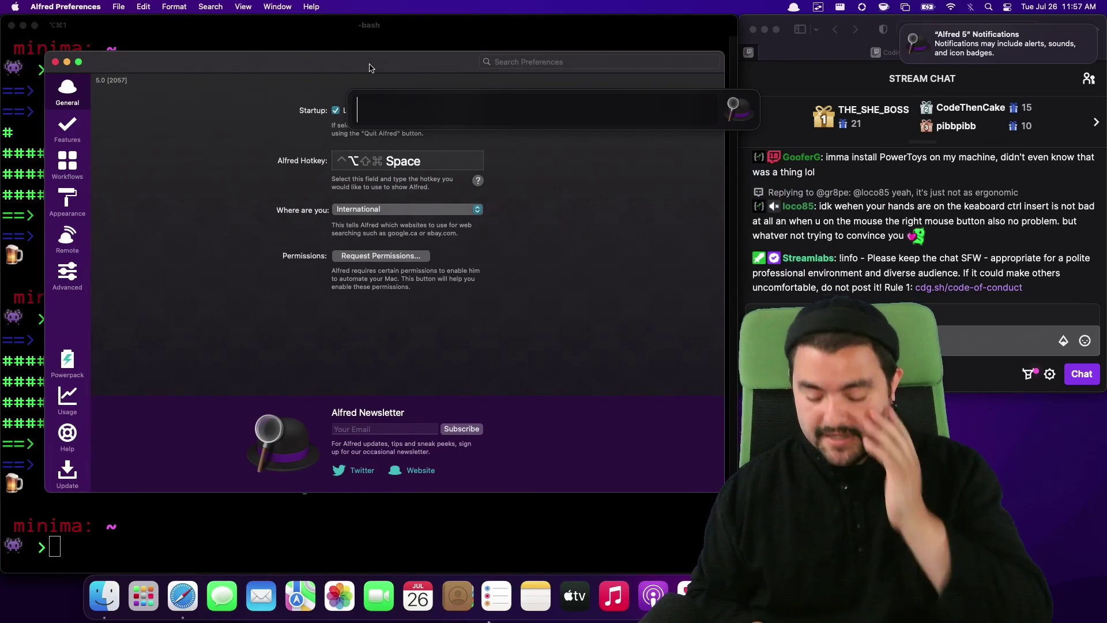
type("jack")
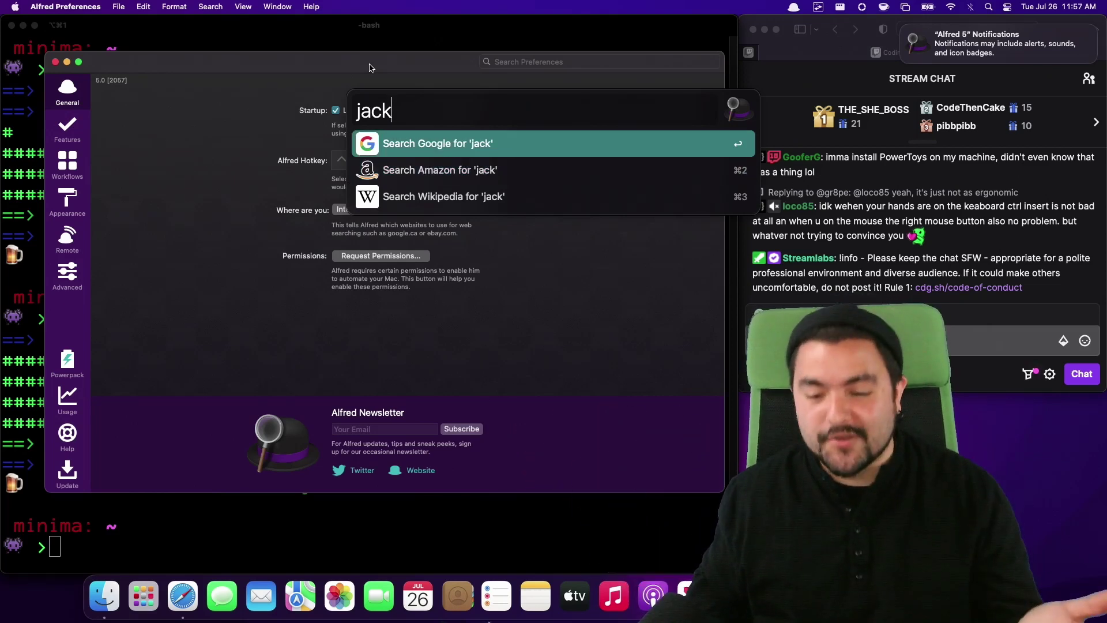
key("Down")
key("Down")
key("Down")
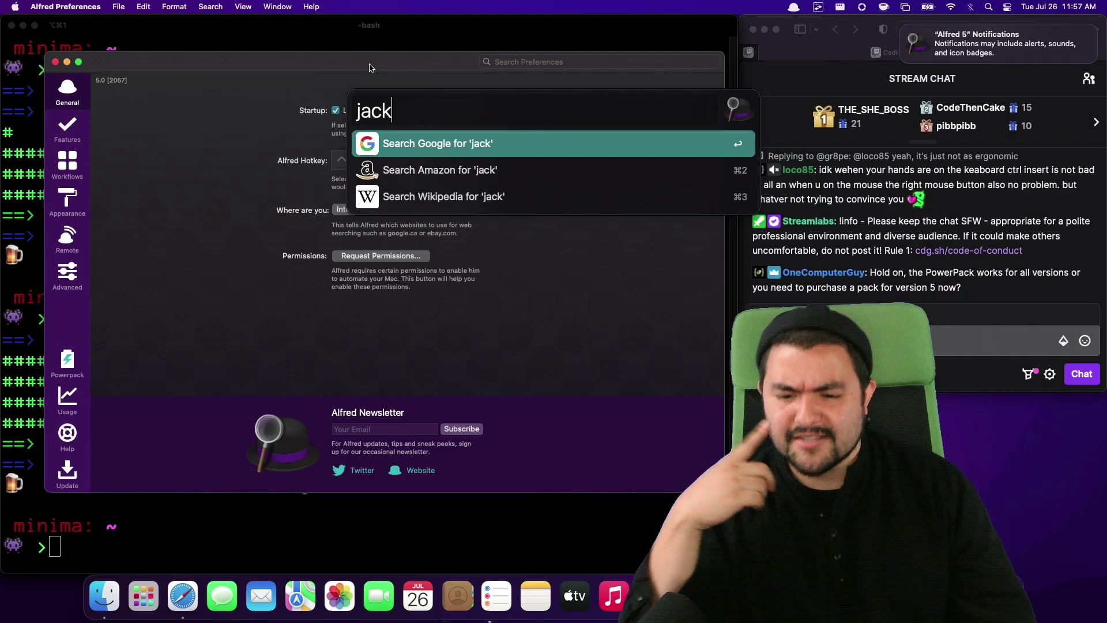
key("Escape")
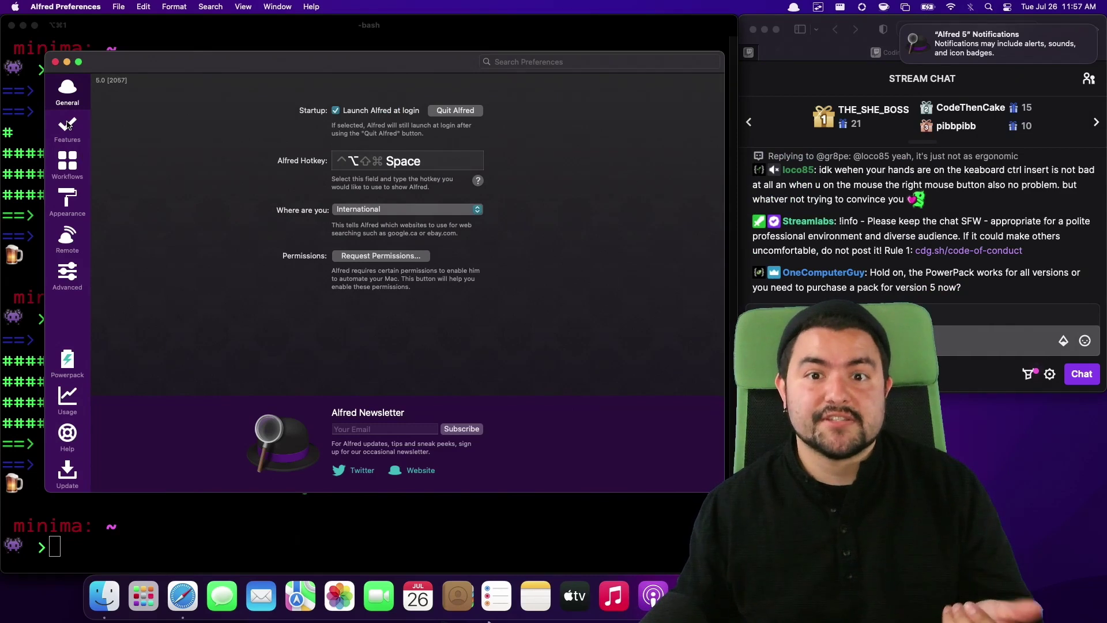
Compare Spotlight and Alfred with 'alfre' and 'jack' queries, then nudge Preferences further up-left.
key("alt+space")
type("alfre")
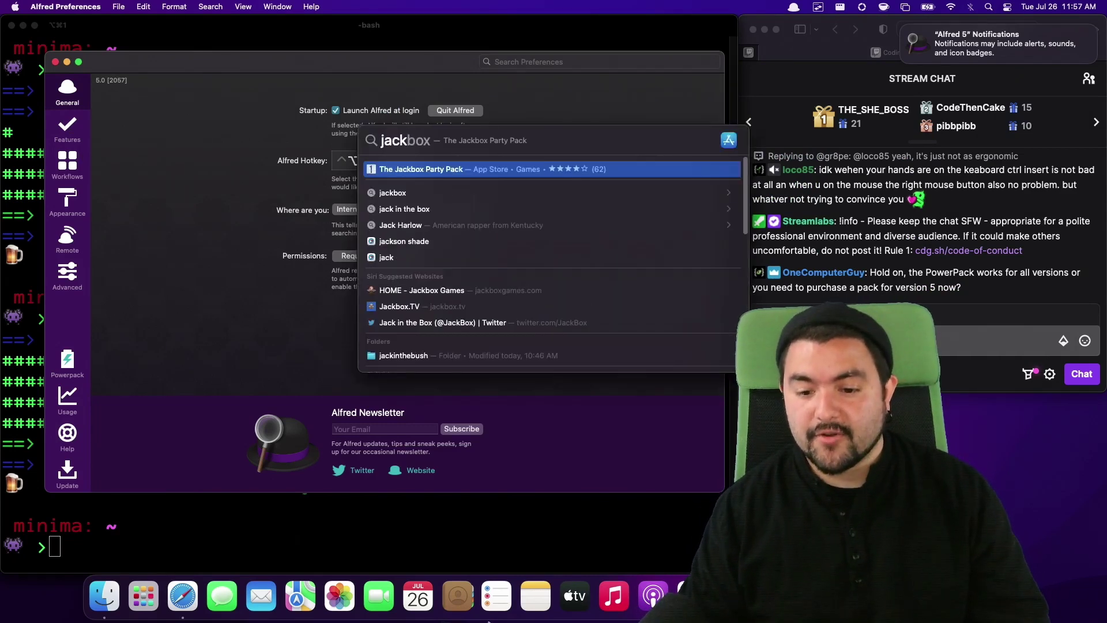
key("Escape")
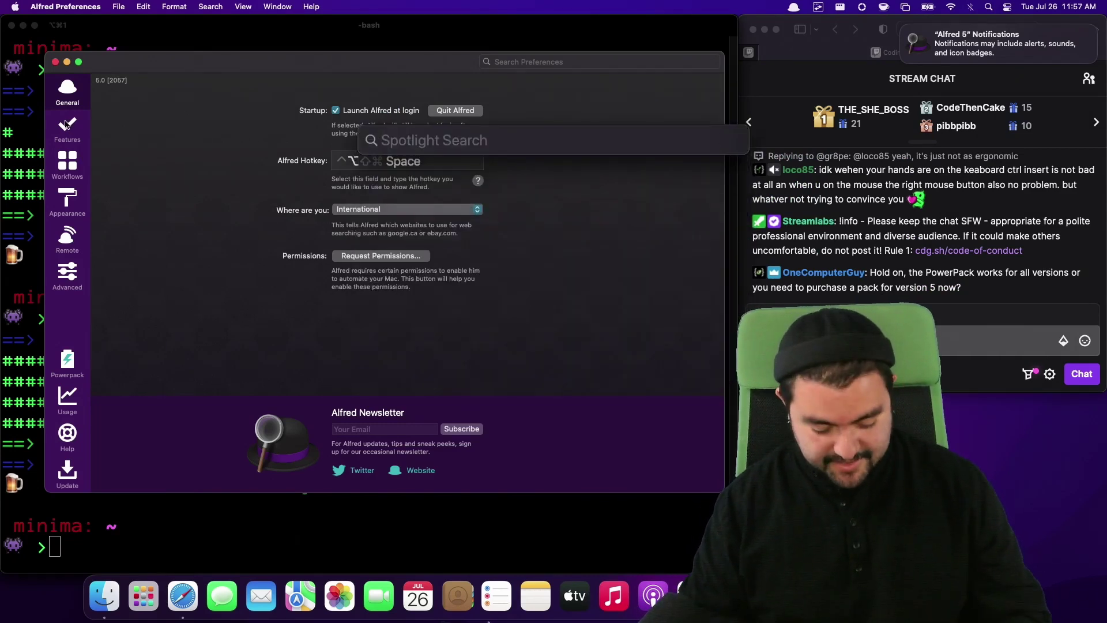
key("alt+space")
type("jack")
key("Escape")
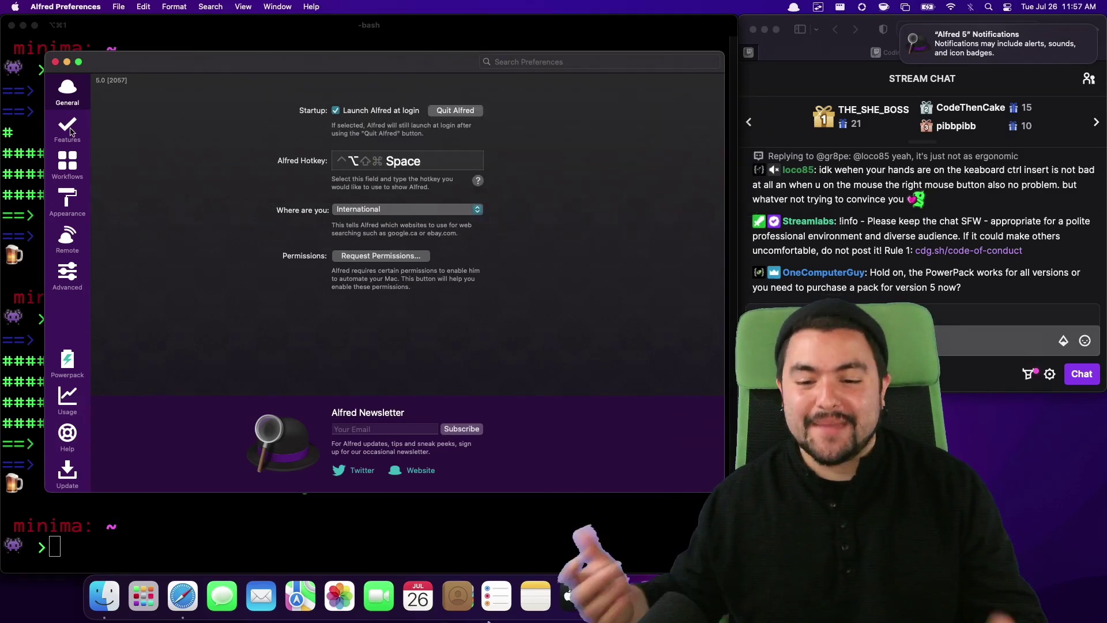
left_click_drag(71, 132, 72, 130)
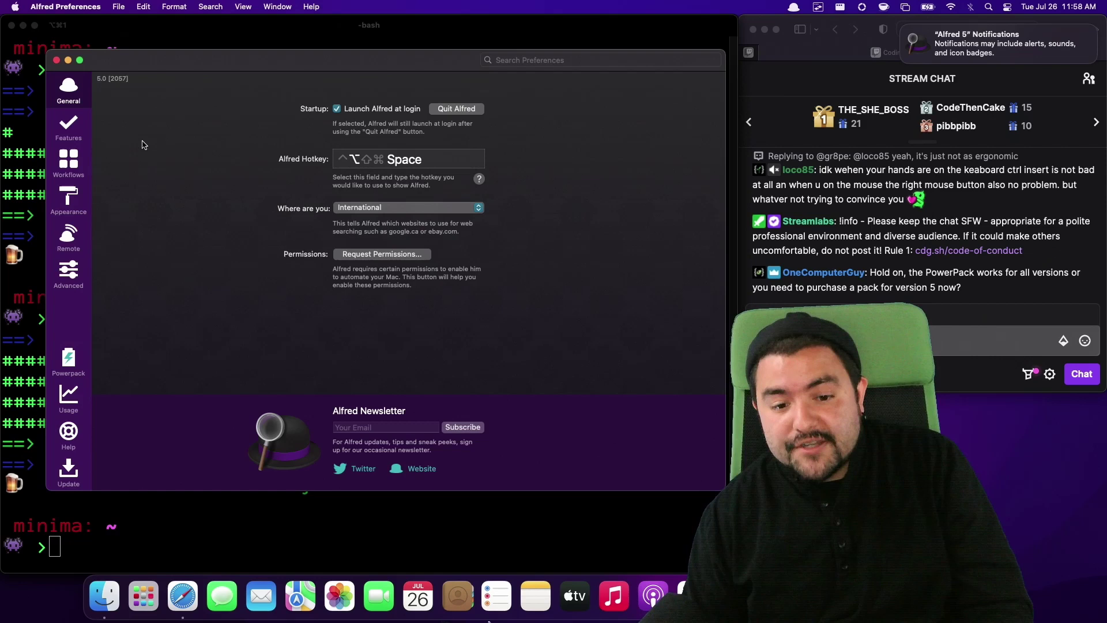
mouse_move(171, 63)
left_mouse_down()
mouse_move(179, 51)
mouse_move(165, 53)
left_mouse_up()
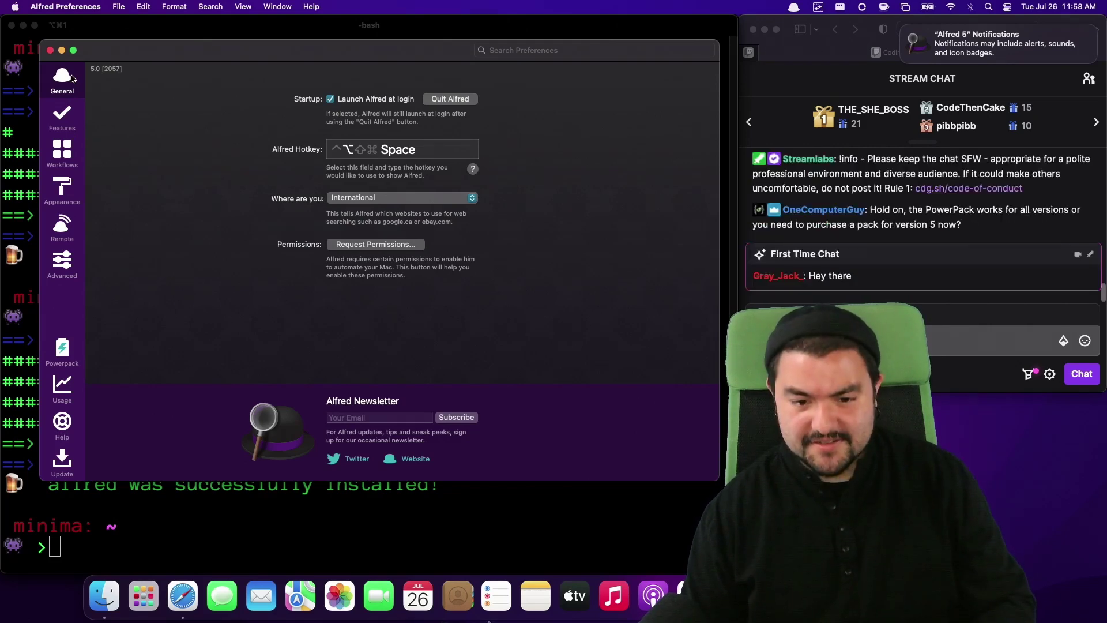
Show Alfred's Default Results preferences and try a 'jack' test search.
left_click(62, 117)
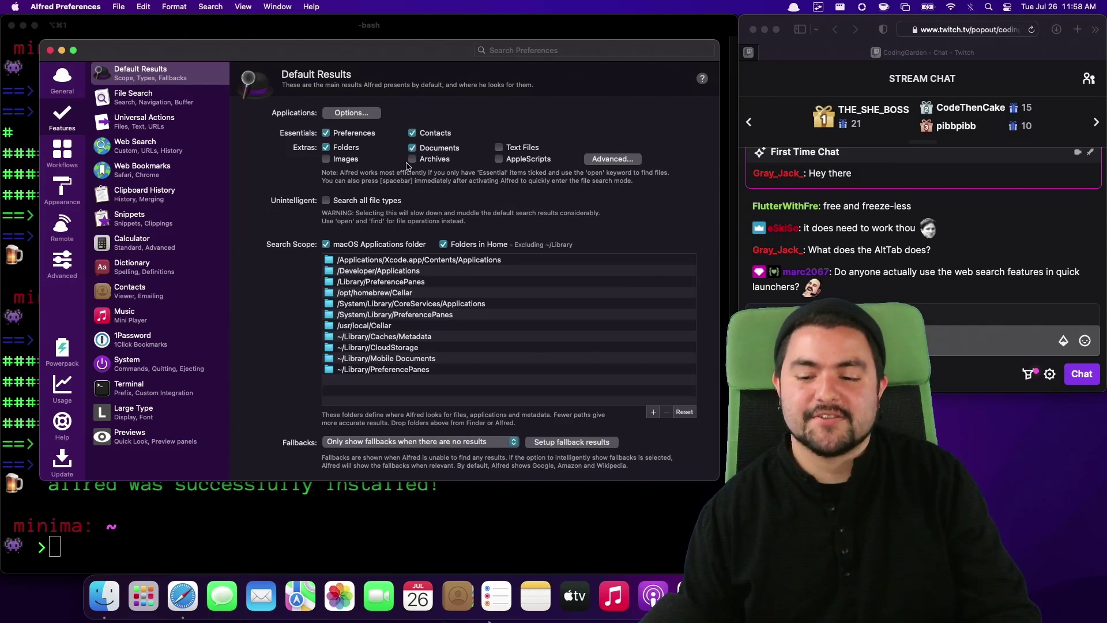
key("alt+space")
type("jack")
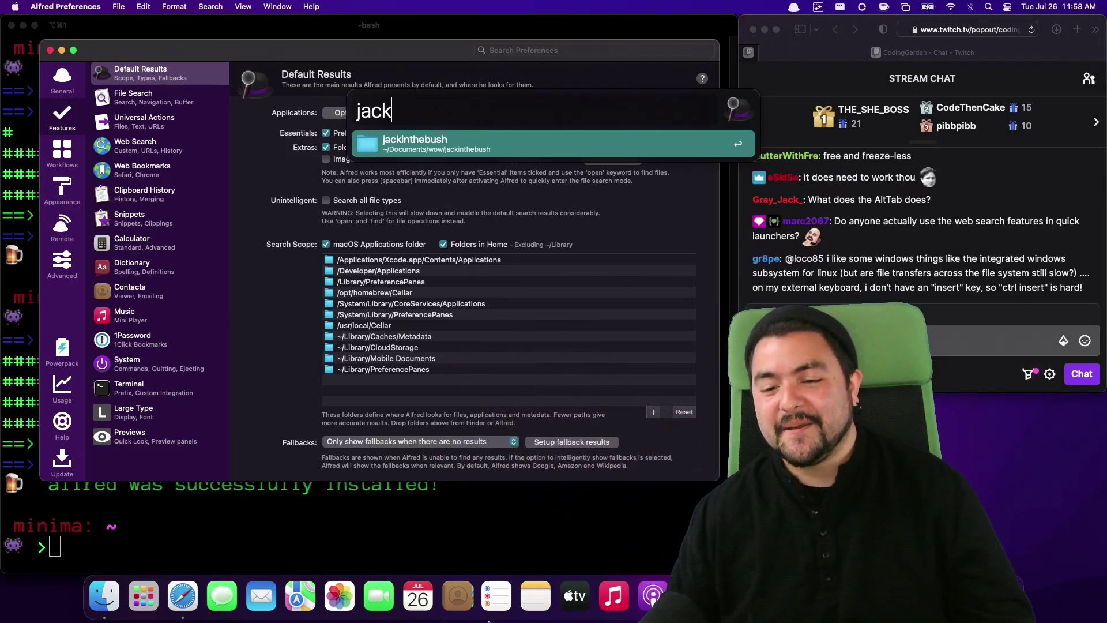
key("Escape")
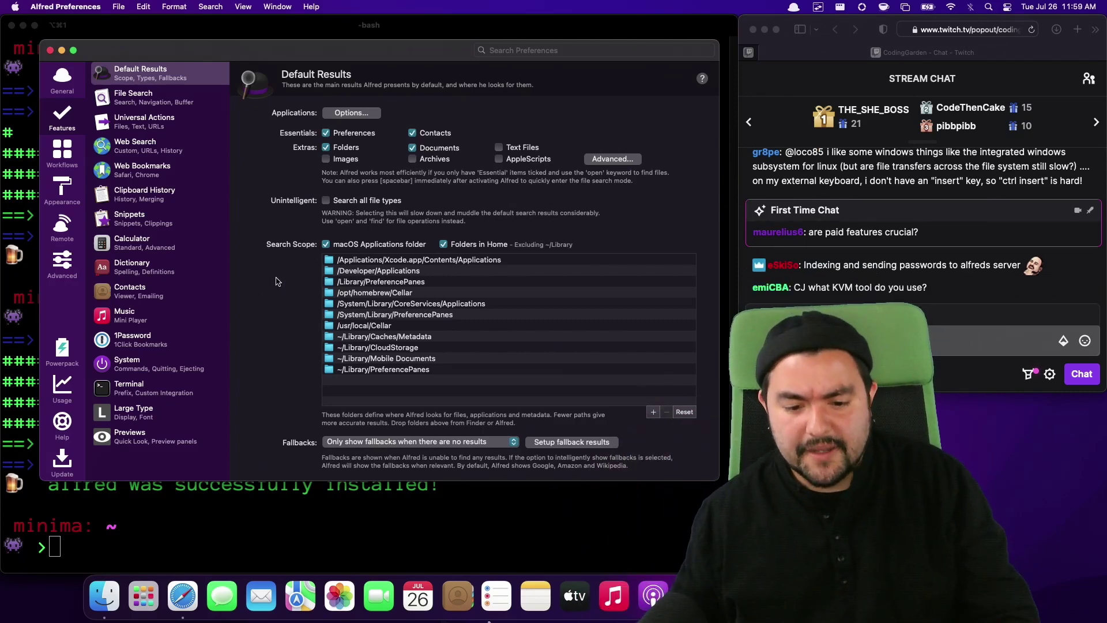
Change the System command keywords: Sleep to 's' and Lock to 'l'.
left_click(161, 363)
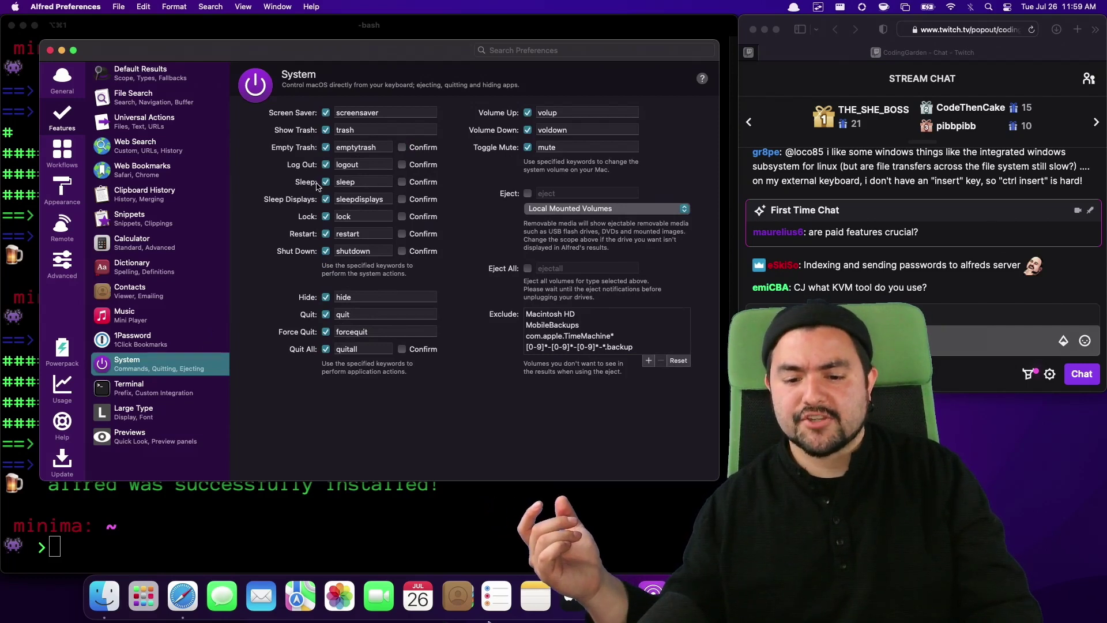
left_click(346, 182)
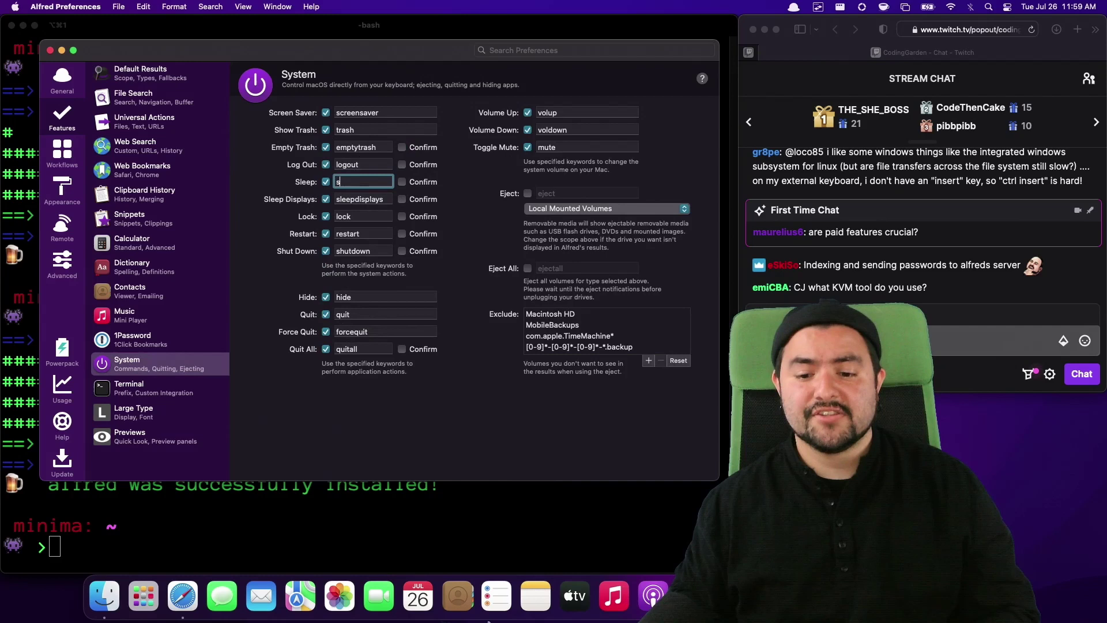
double_click(360, 218)
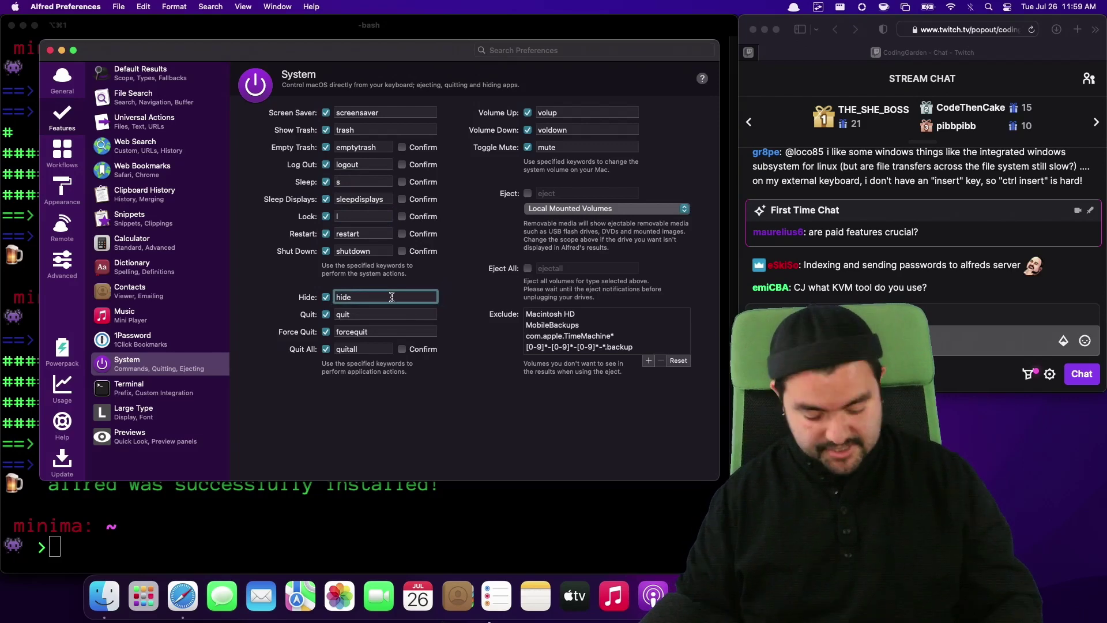
Test the Sleep command by searching 'S' in Alfred and running Sleep.
key("alt+space")
type("S")
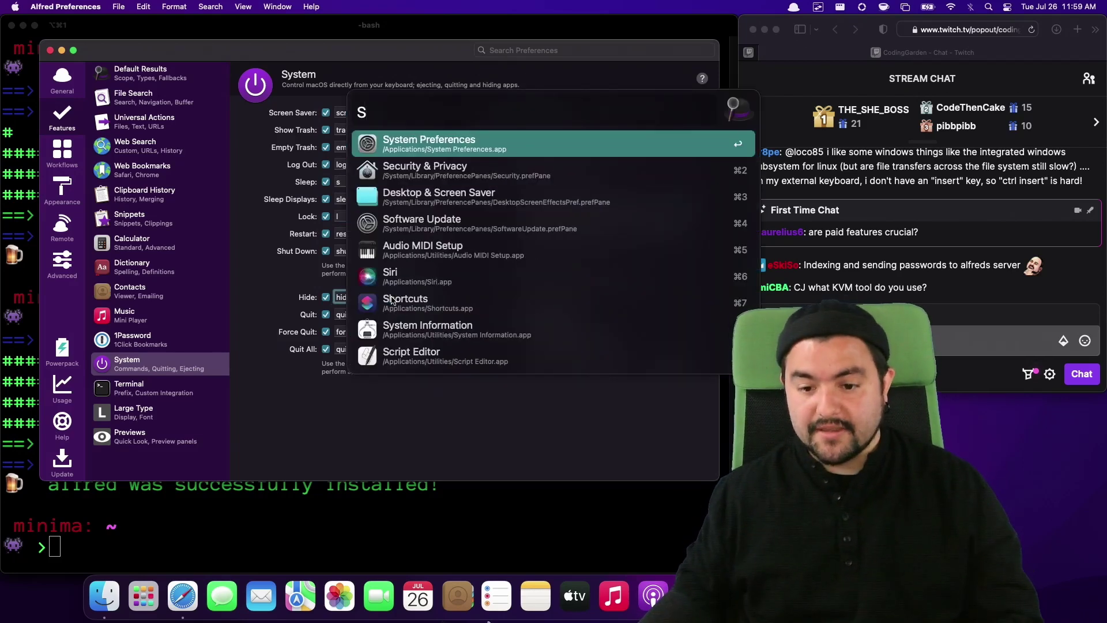
key("Down")
key("Up")
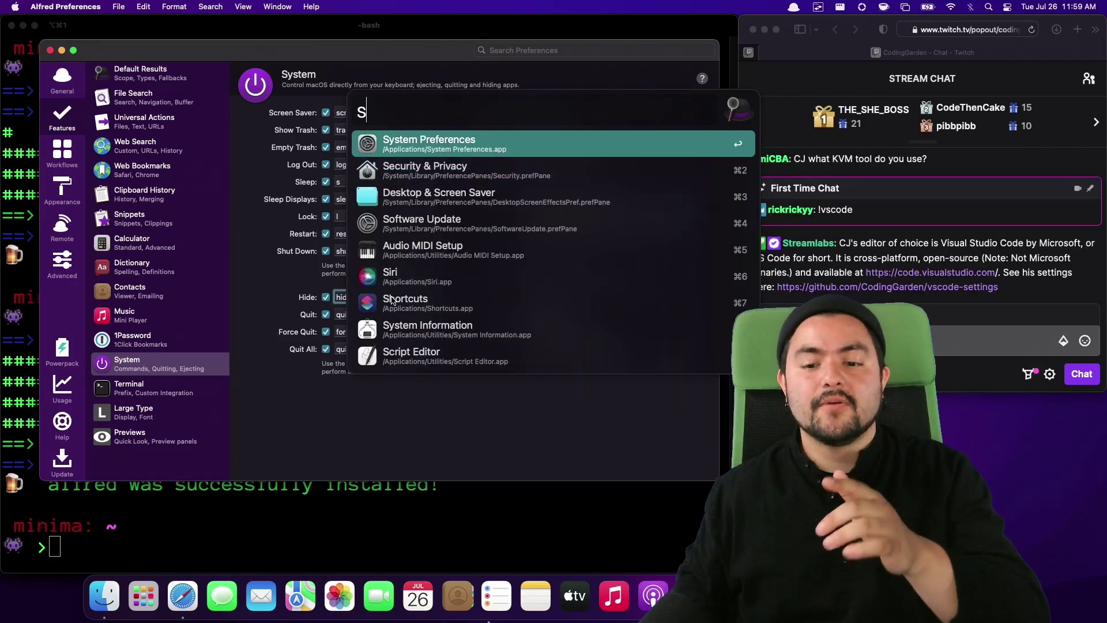
key("Down")
key("Down")
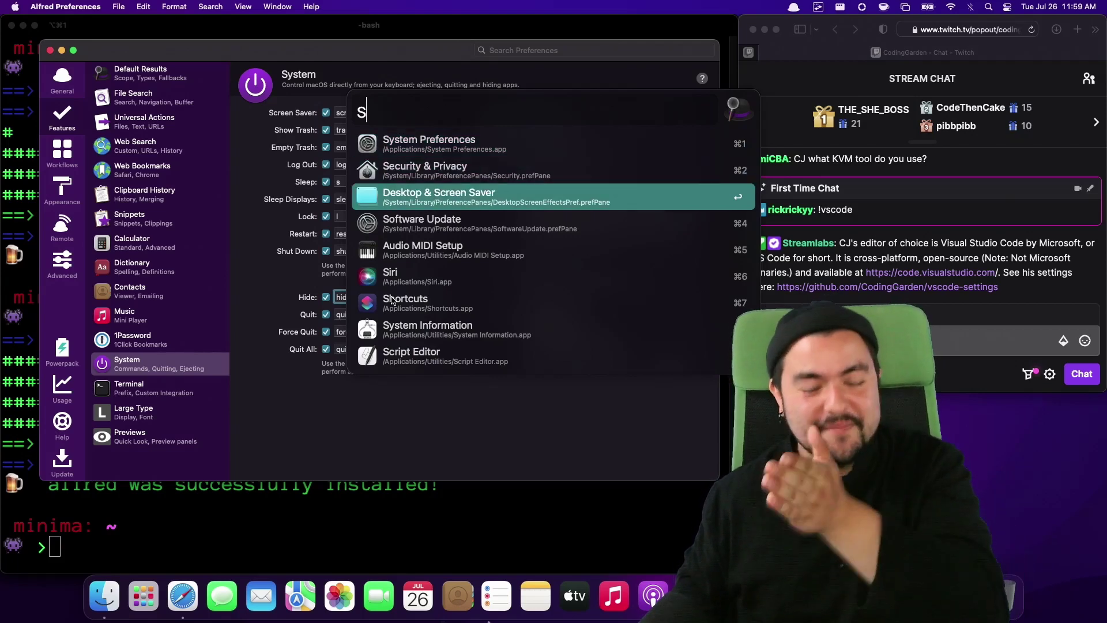
key("Down")
key("Down")
key("Down")
key("Down")
key("Down")
key("Down")
key("Down")
key("Down")
key("Down")
key("Down")
key("Down")
key("Down")
key("Down")
key("Down")
key("Down")
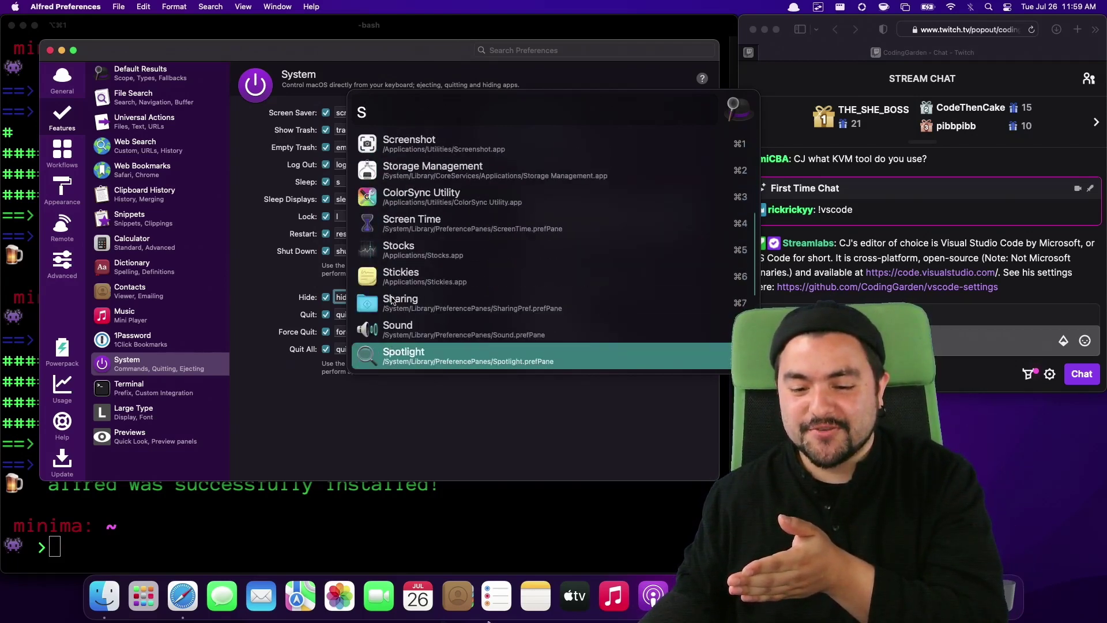
key("Down")
key("Down")
key("Down")
key("Down")
key("Down")
key("Down")
key("Up")
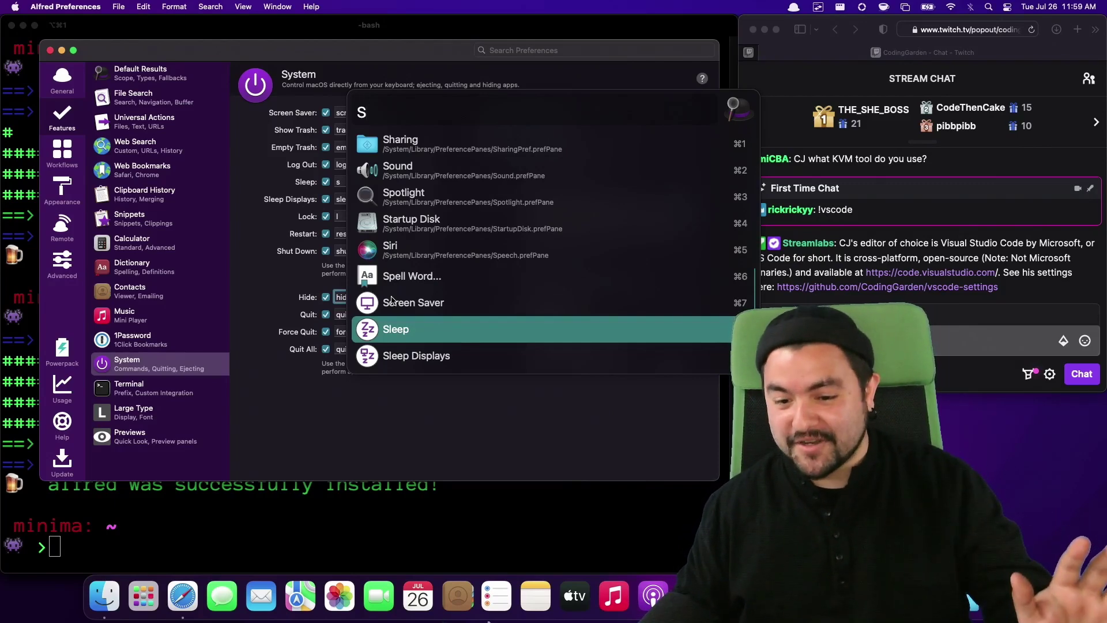
key("Return")
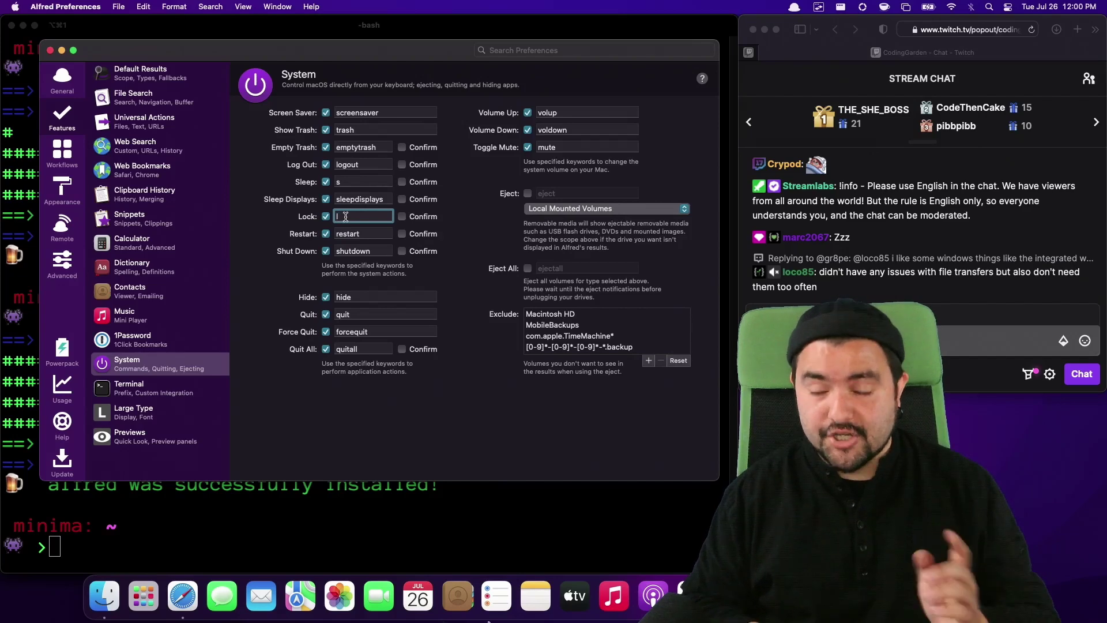
Test the new keywords 's' and 'l' in Alfred, running Lock to lock the screen.
key("alt+space")
type("s")
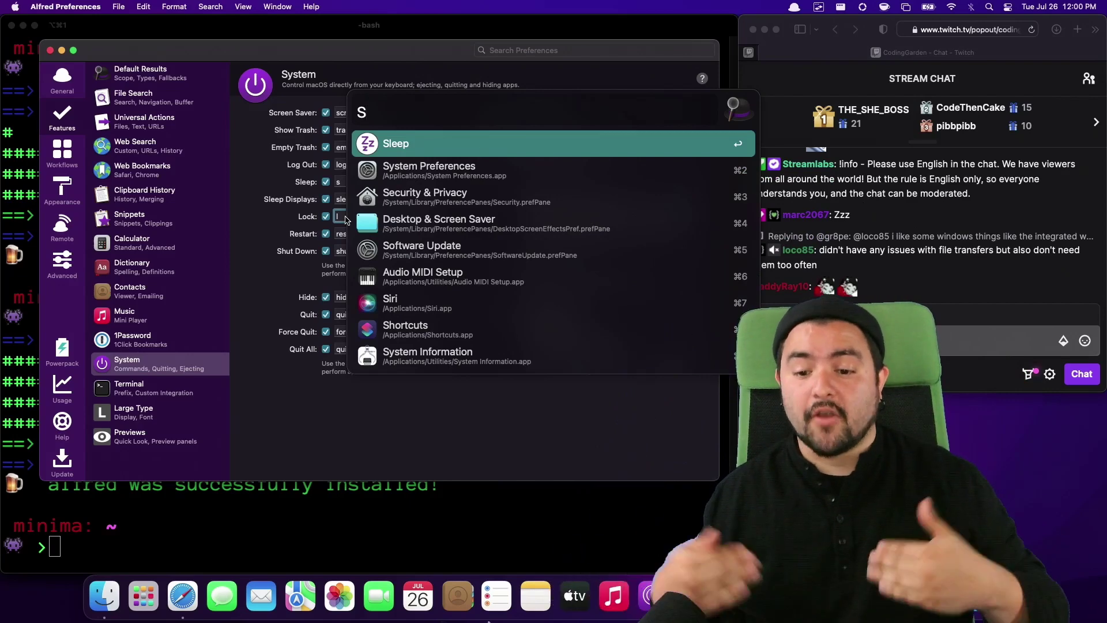
key("Escape")
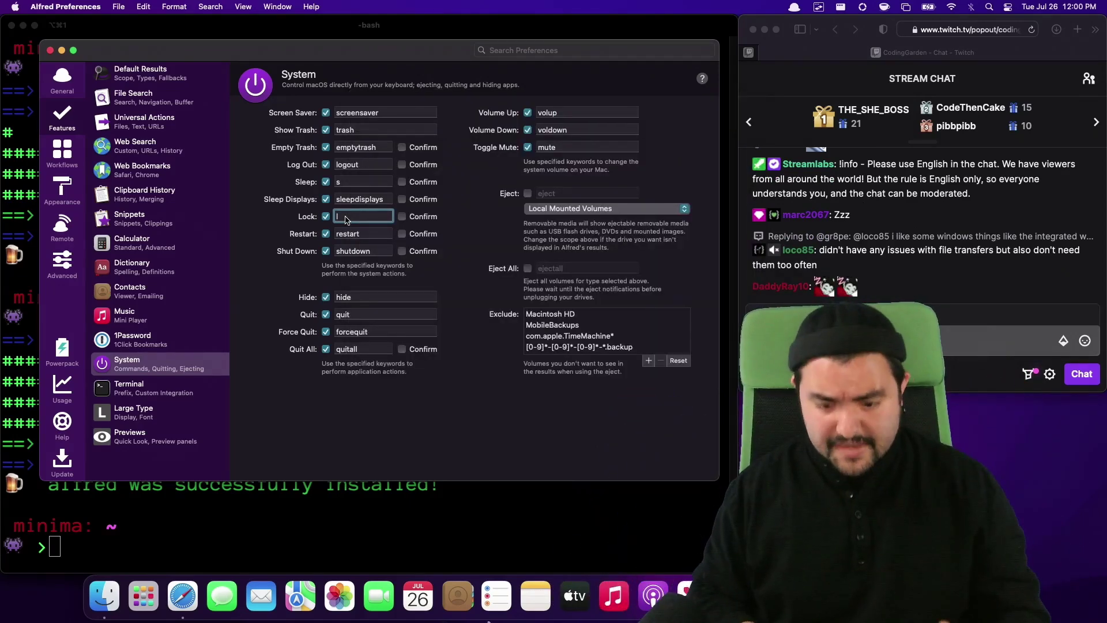
key("alt+space")
type("s")
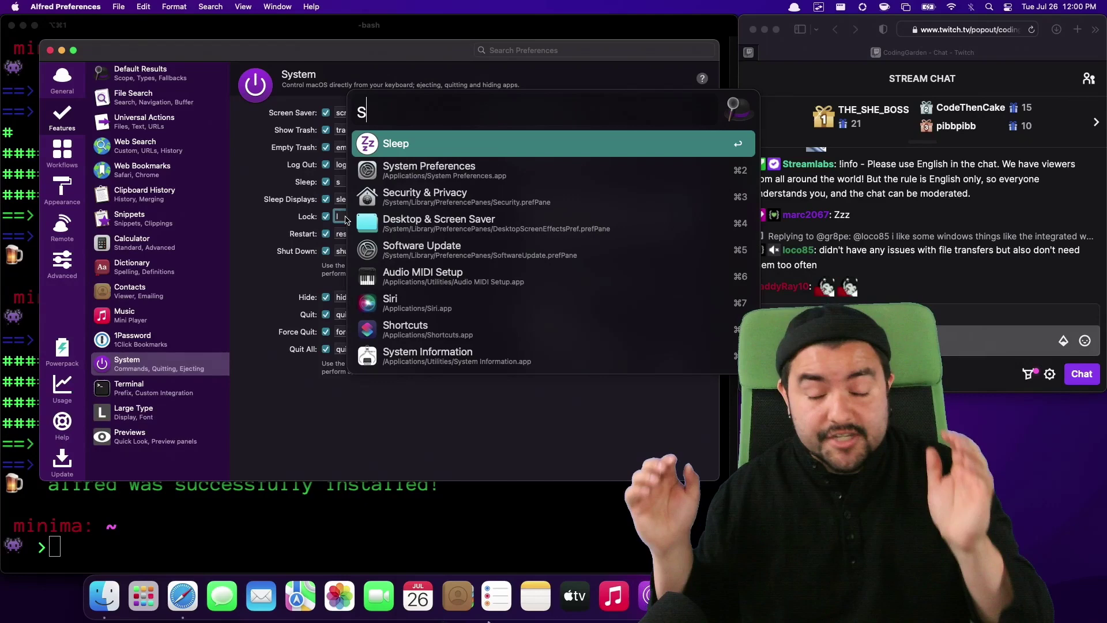
key("BackSpace")
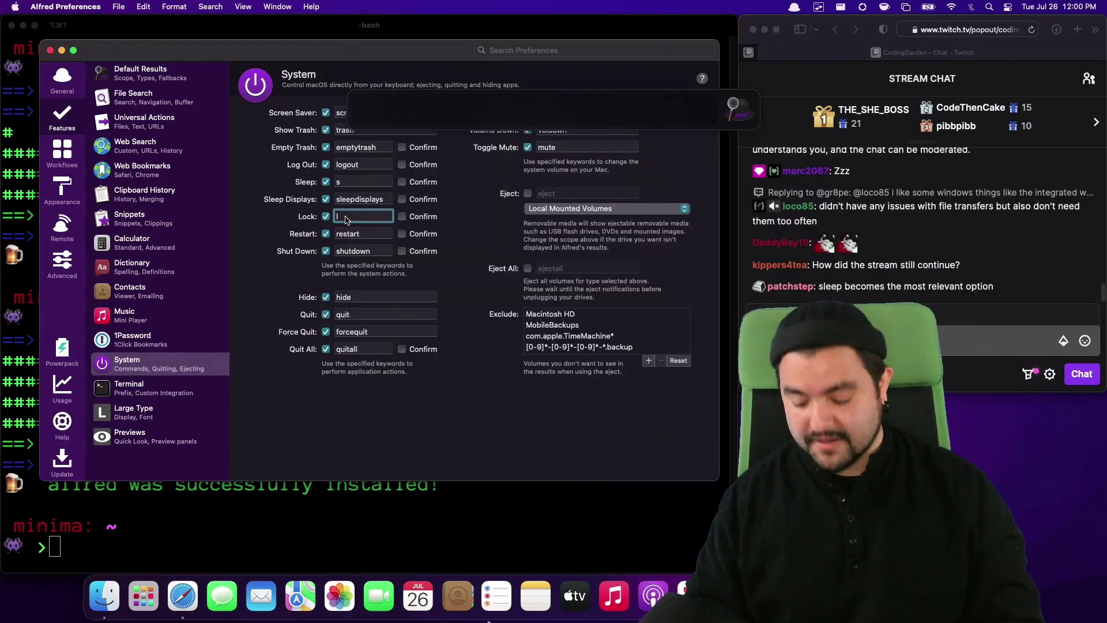
type("l")
key("Down")
key("Down")
key("Down")
key("Down")
key("Down")
key("Down")
key("Down")
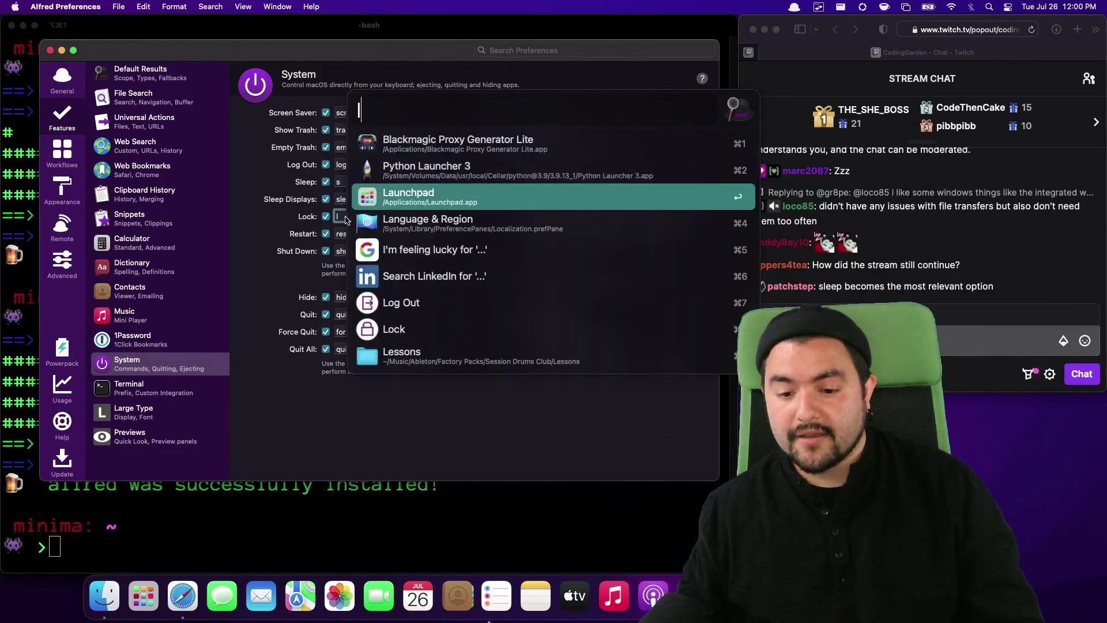
key("Return")
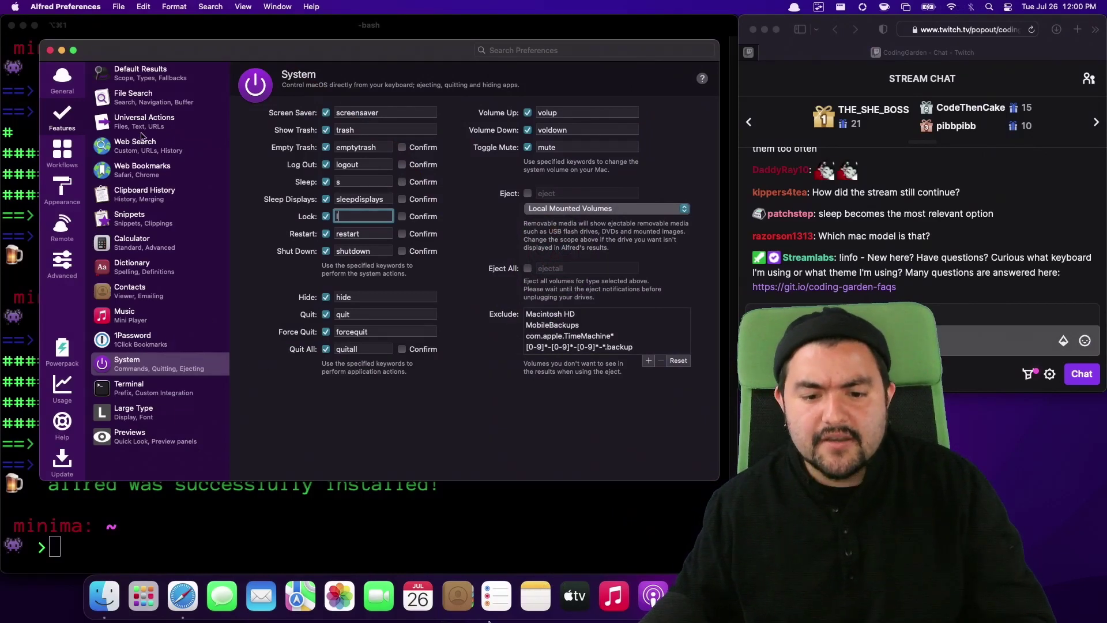
Disable all built-in Web Searches, including Google, Maps, Translate, Gmail and Drive.
left_click(141, 138)
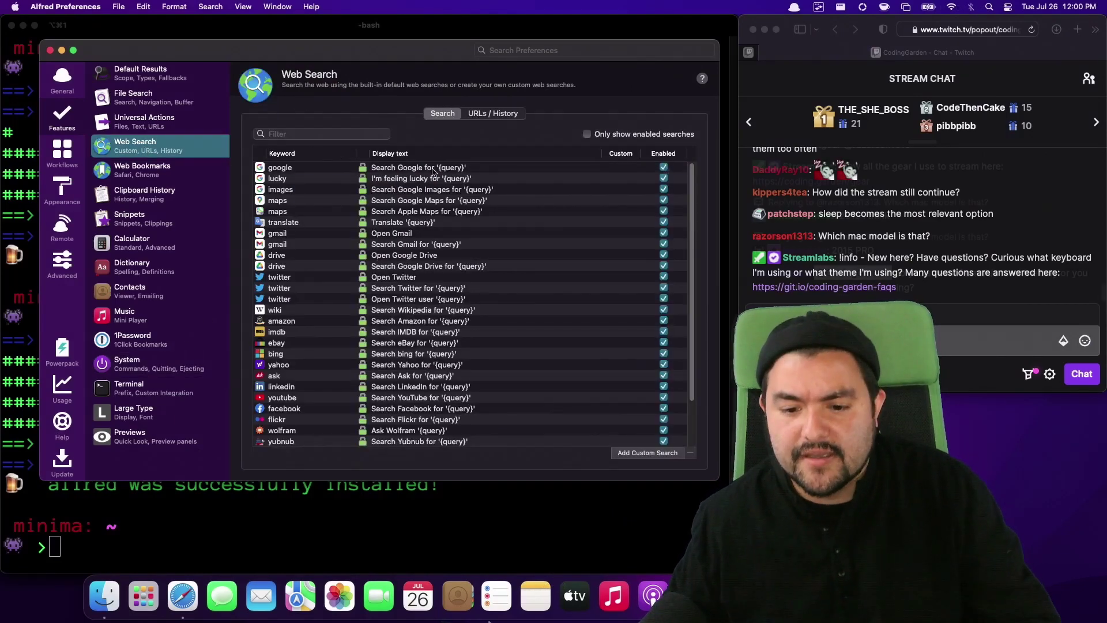
left_click(664, 166)
left_click(664, 178)
left_click(664, 190)
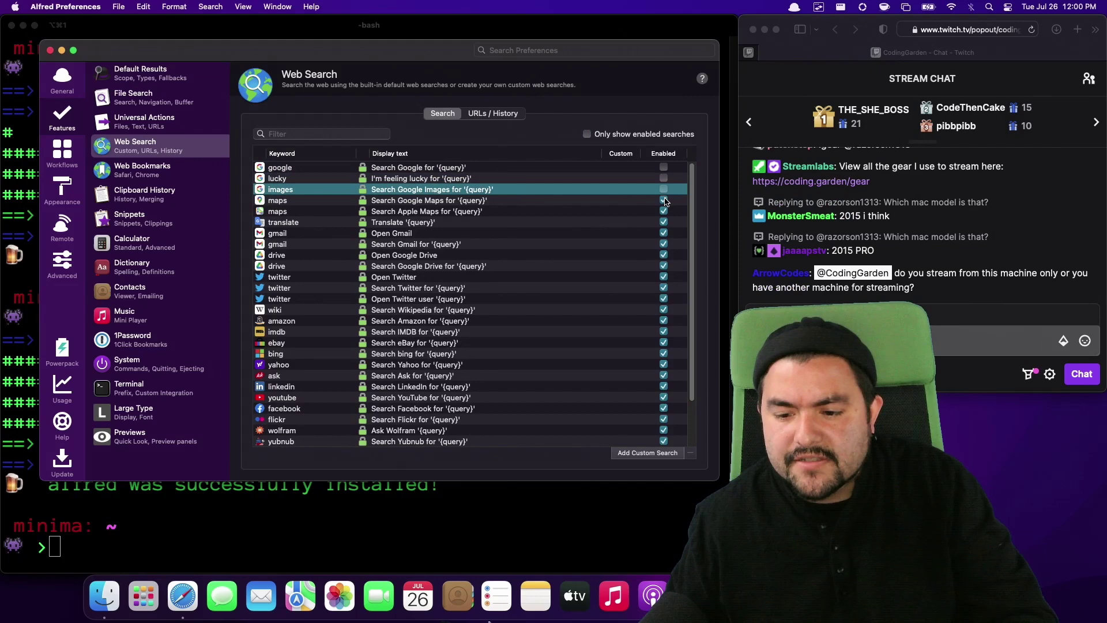
left_click(664, 200)
left_click(664, 211)
left_click(664, 222)
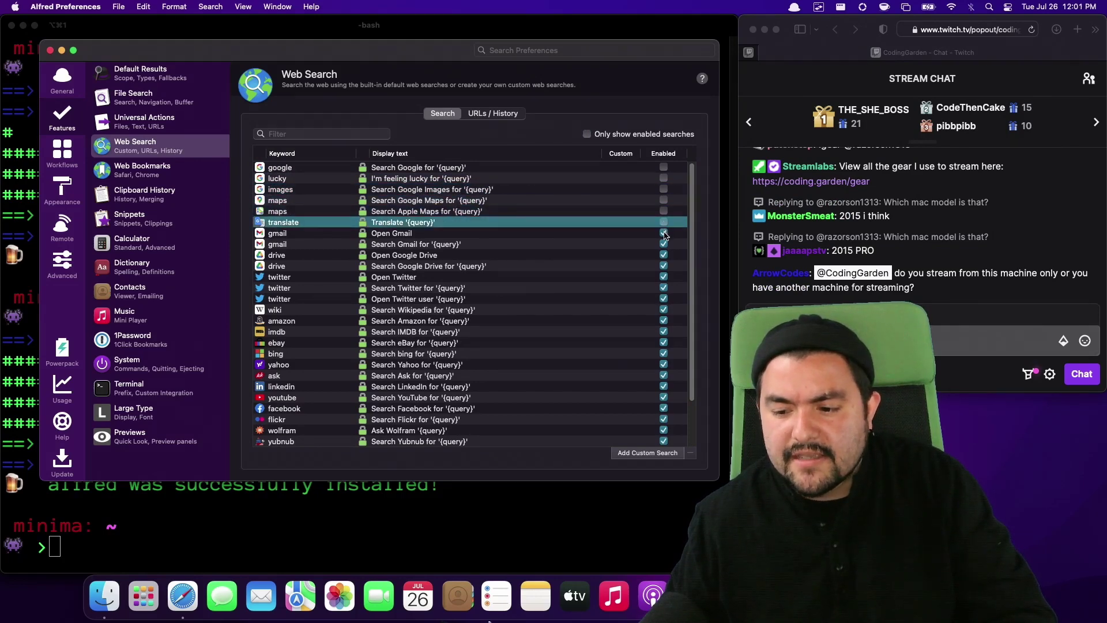
left_click(664, 233)
left_click(664, 244)
left_click(664, 254)
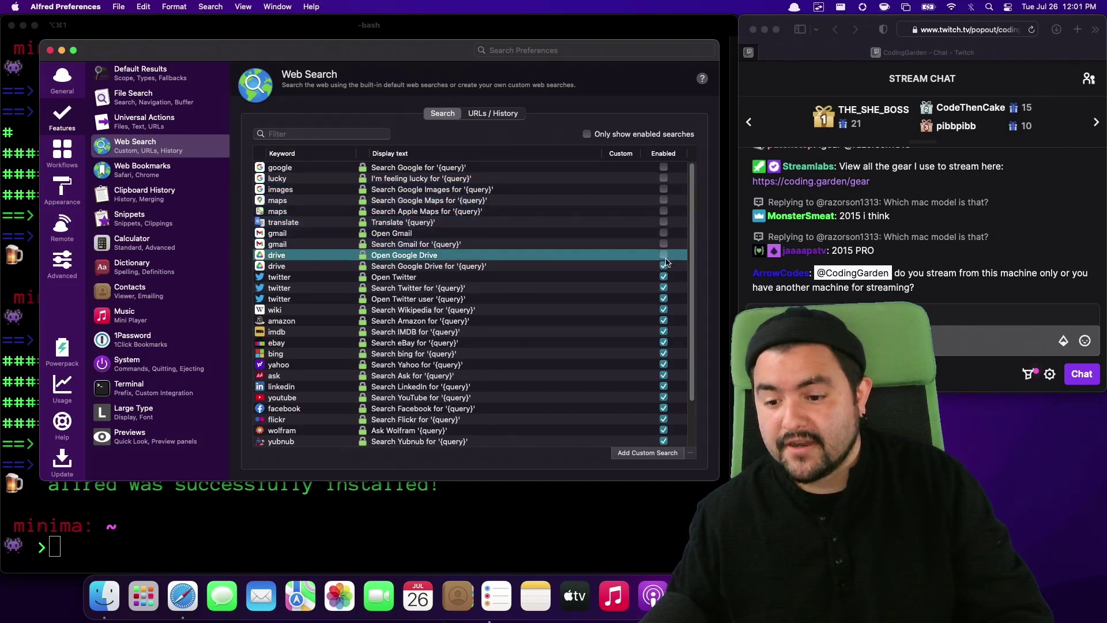
left_click(664, 266)
left_click(664, 277)
left_click(664, 288)
left_click(664, 299)
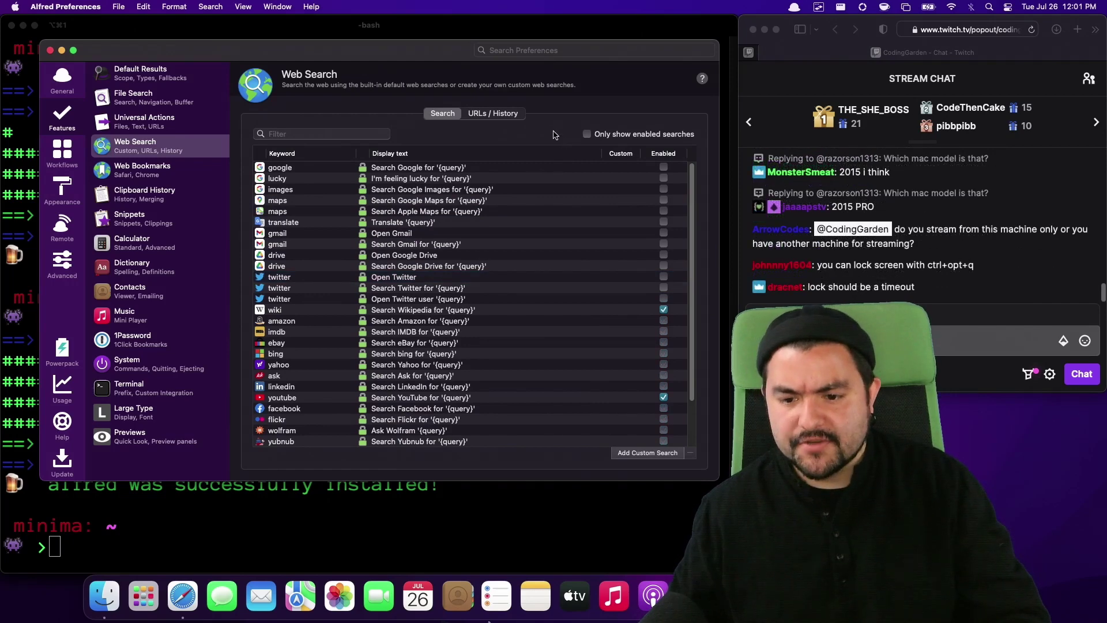
left_click(494, 115)
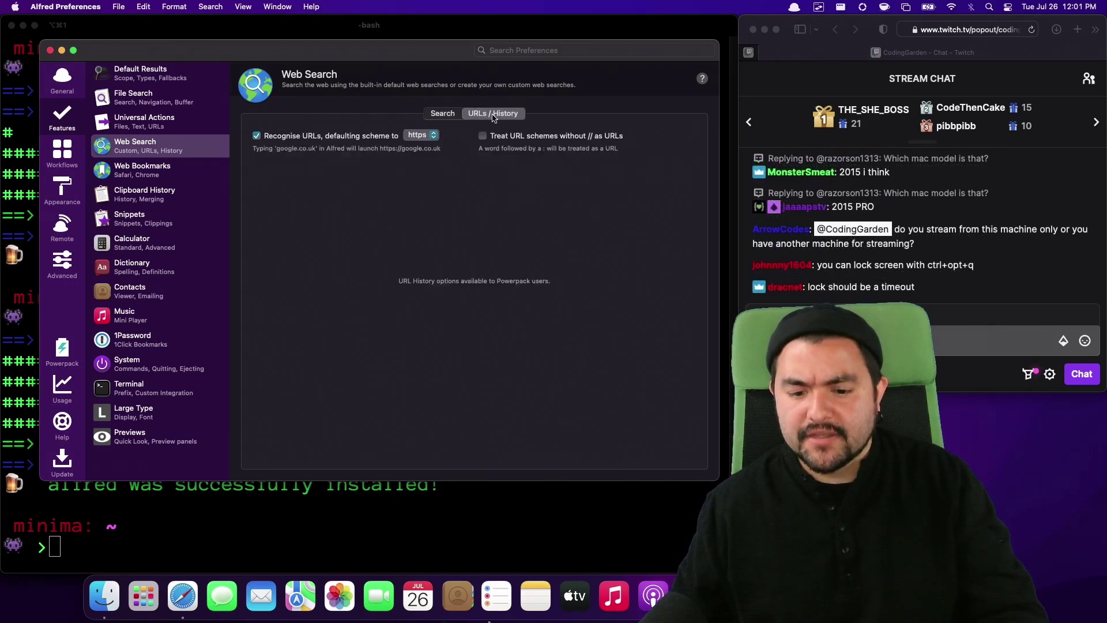
left_click(436, 114)
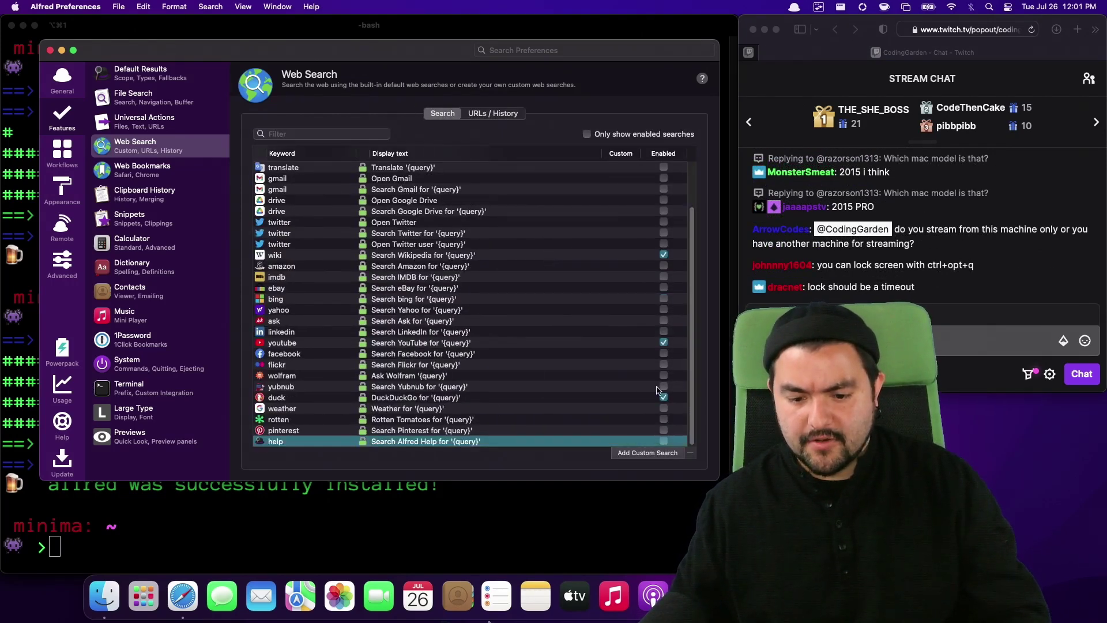
Clear Spotlight's 'wow' query, then test Alfred's bar with 'wow' and 'asldkfj'.
key("super+space")
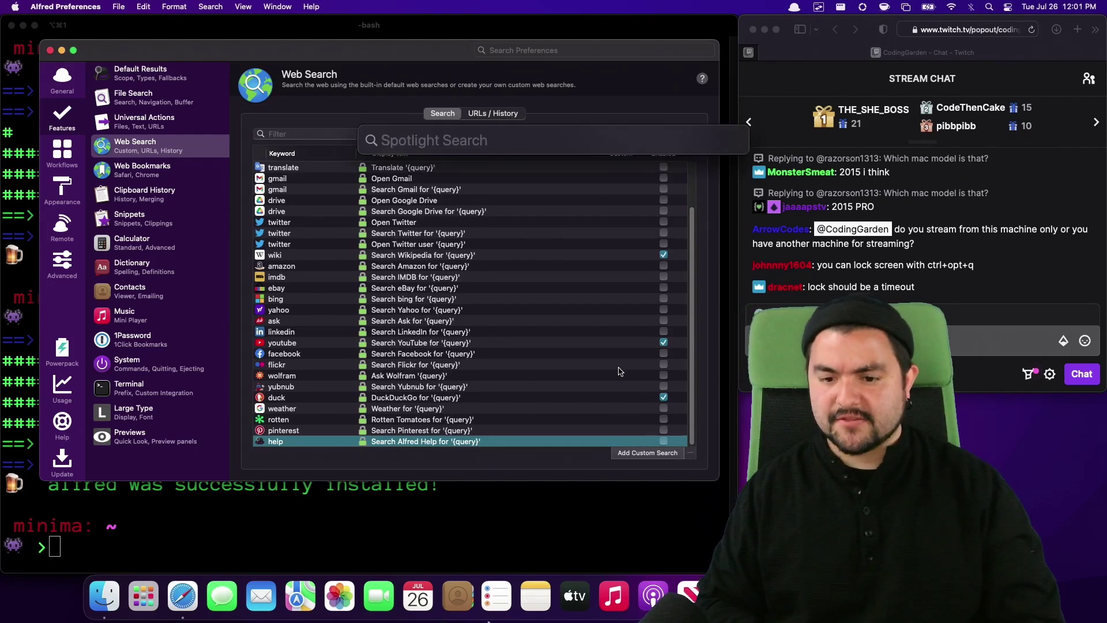
key("super+a")
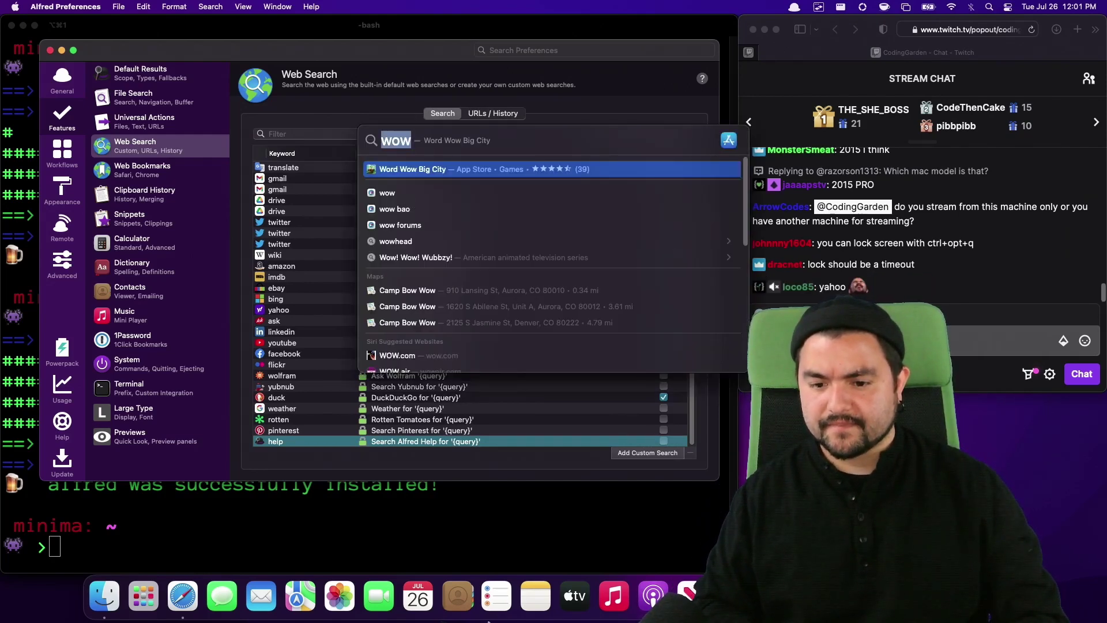
key("BackSpace")
key("alt+space")
type("wow")
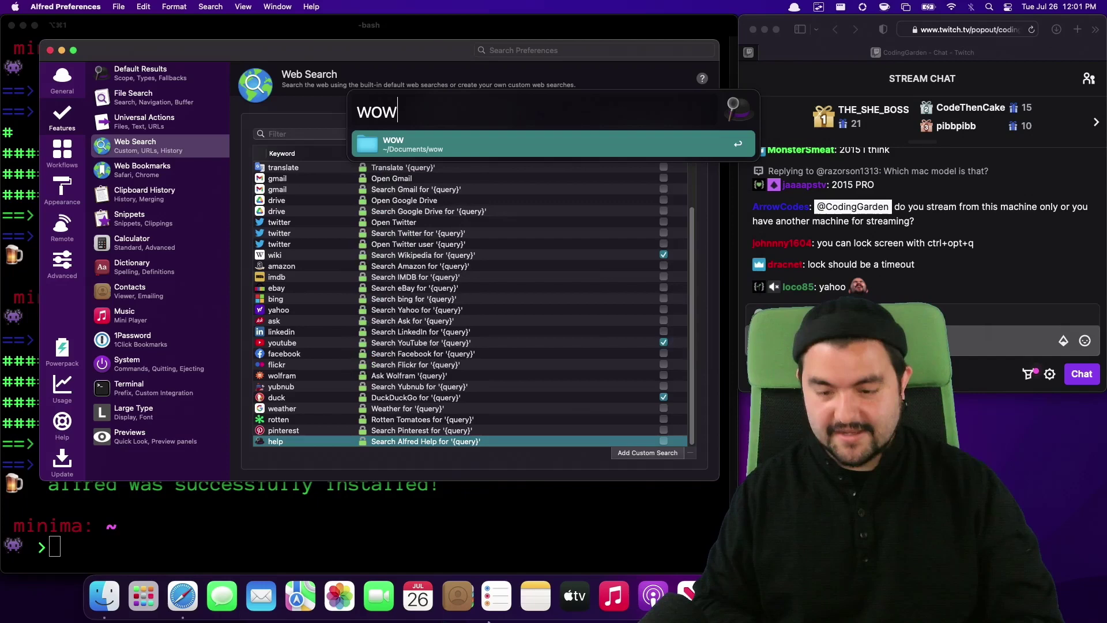
key("super+a")
key("BackSpace")
type("asldkfj")
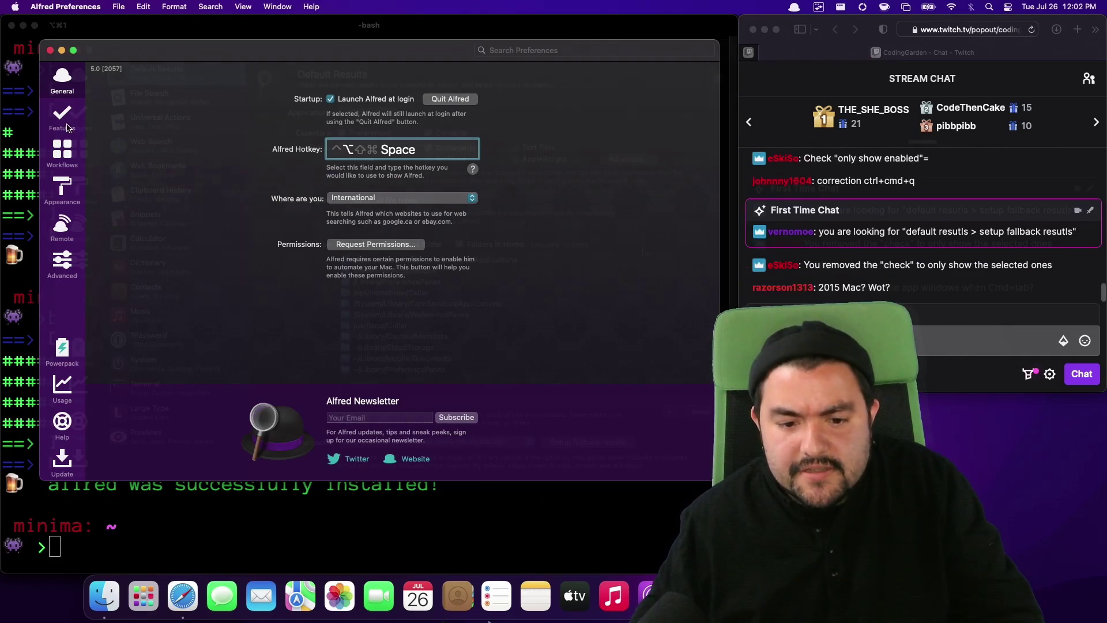
Try fallback results setup, cancel the Powerpack prompt, return to General, and open Spotlight.
left_click(587, 442)
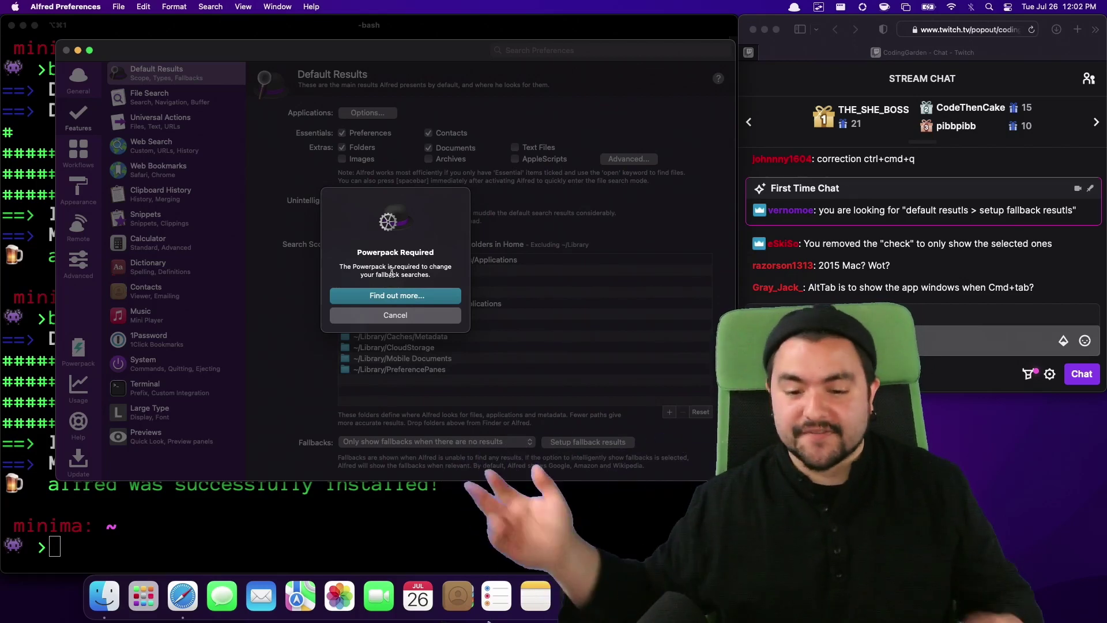
left_click(413, 319)
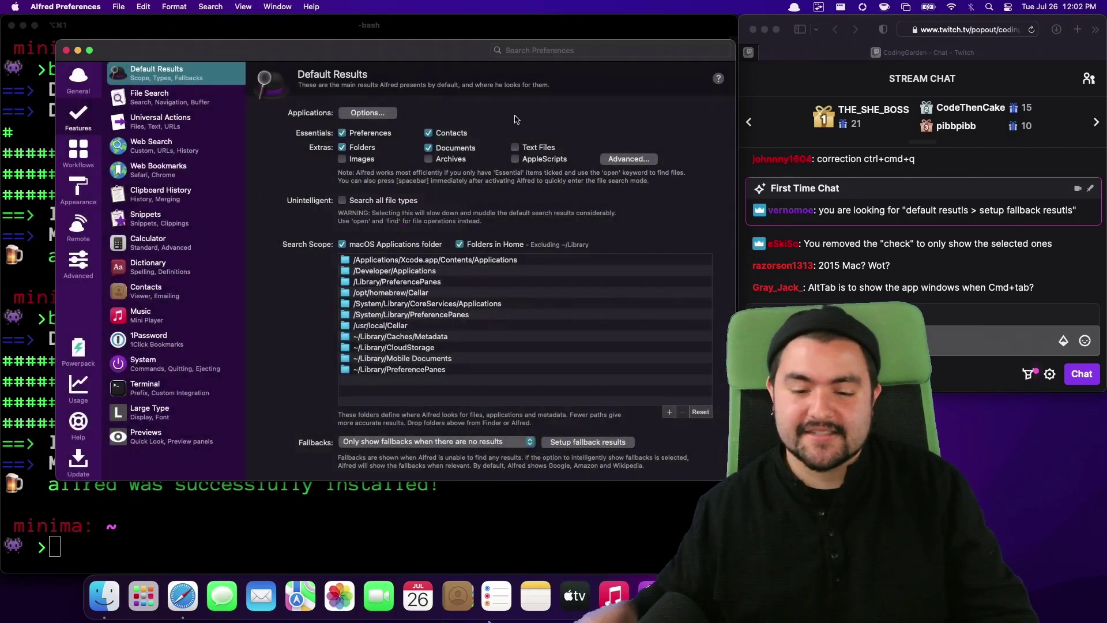
left_click_drag(486, 68, 451, 57)
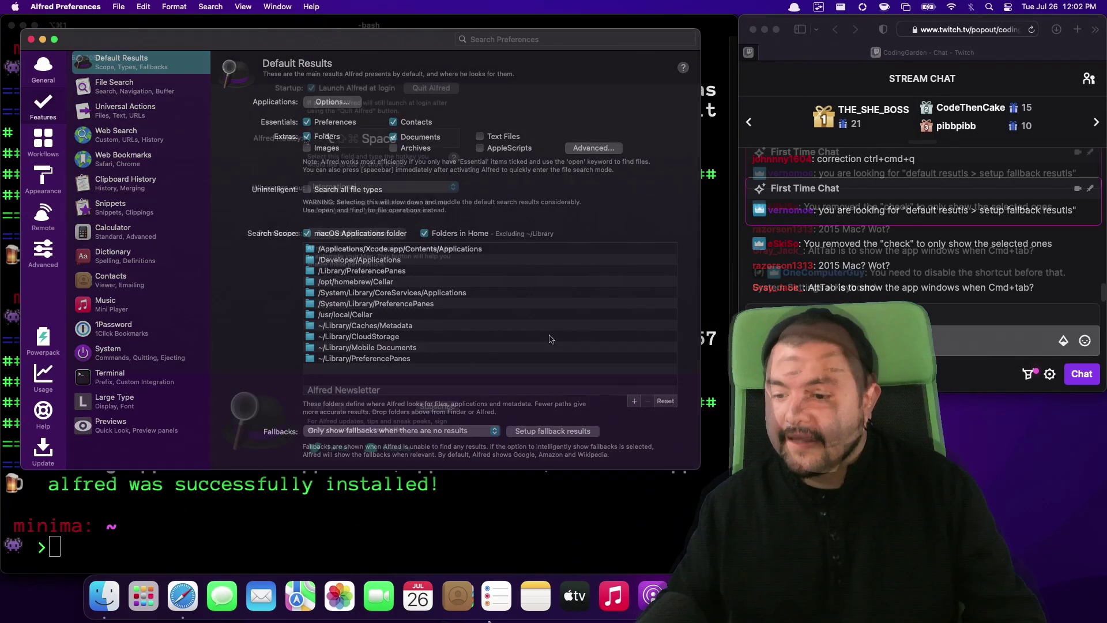
key("super+1")
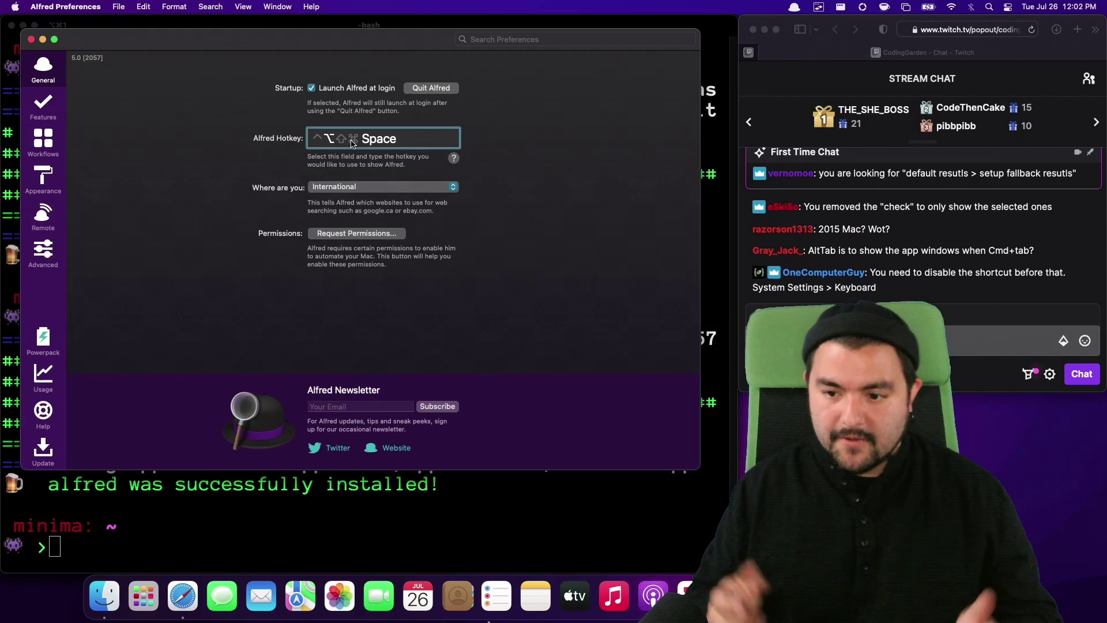
key("super+space")
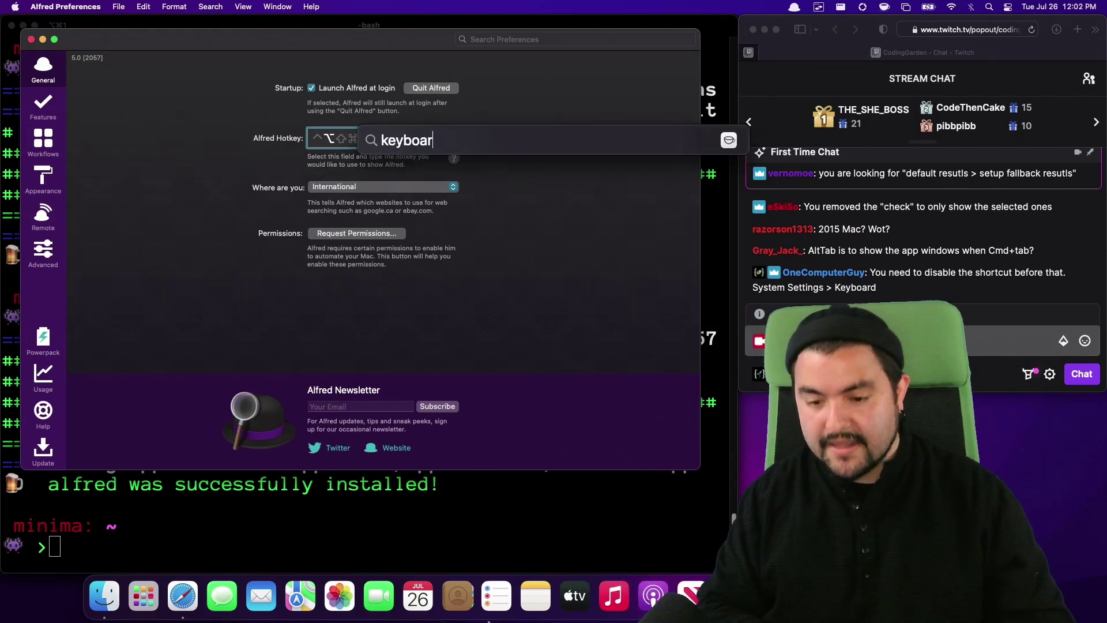
Turn off the Show Spotlight search shortcut in Keyboard Shortcuts, then close System Preferences.
key("Return")
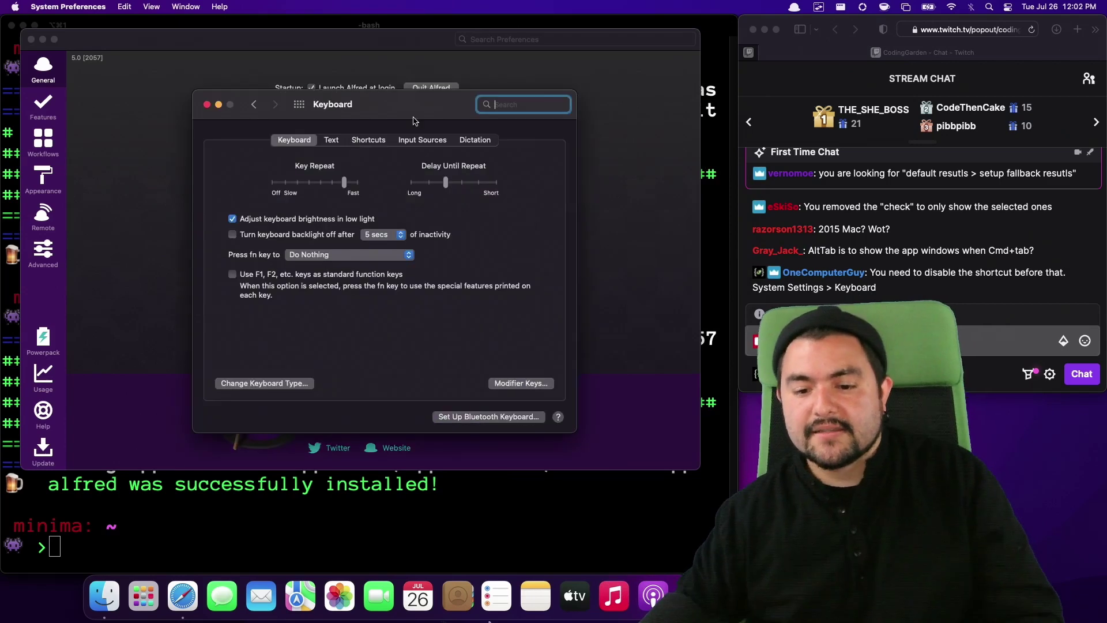
left_click(382, 142)
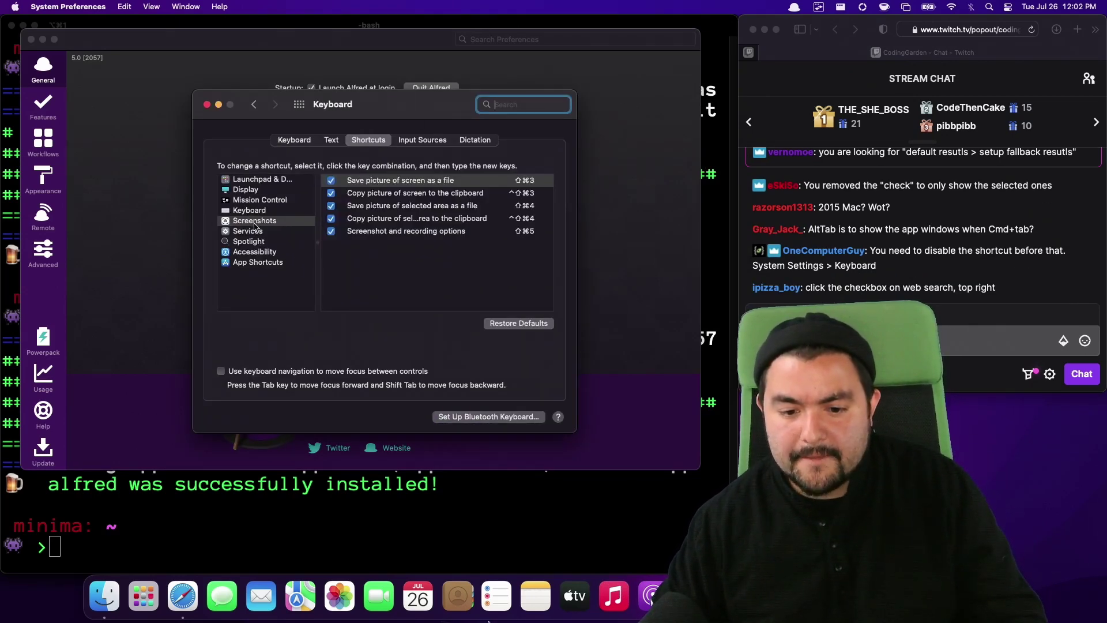
left_click(259, 243)
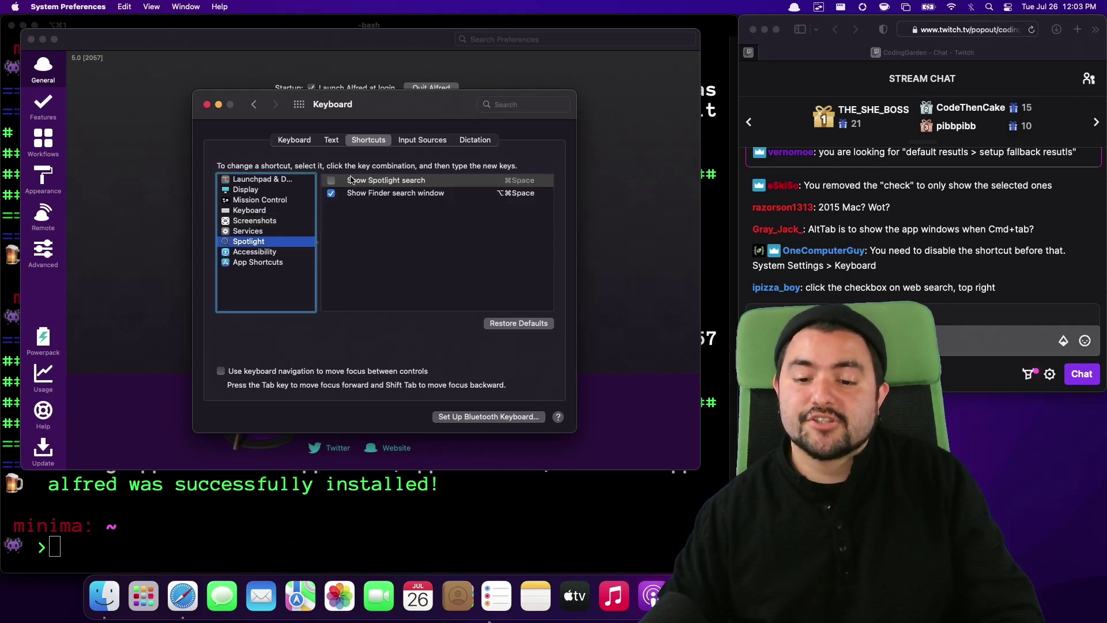
left_click(208, 104)
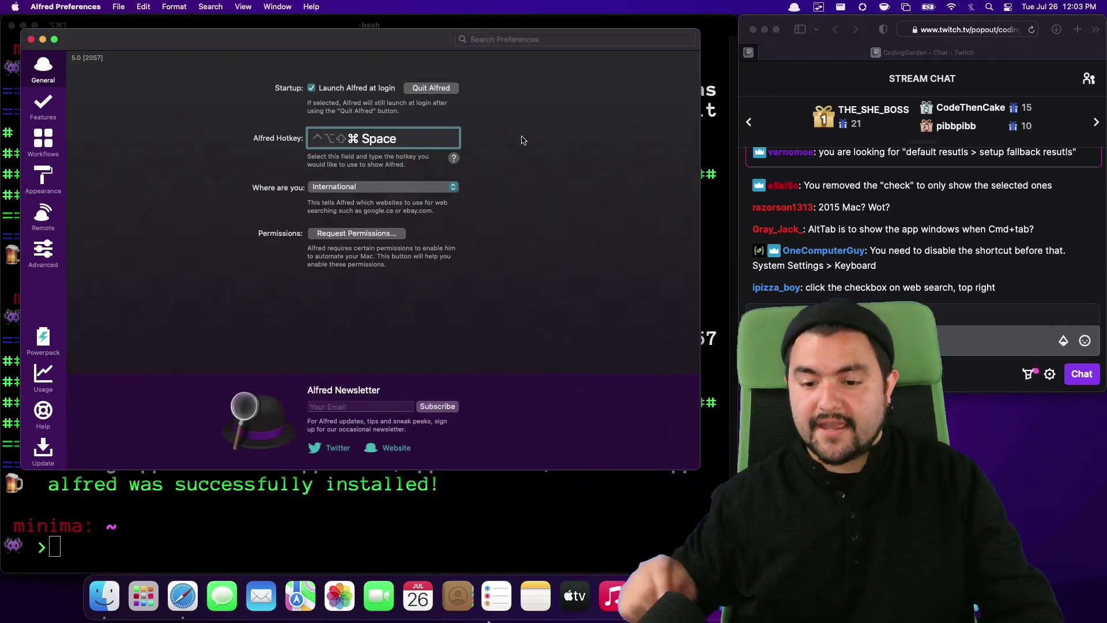
Summon Alfred with the new hotkey and test queries 'wow', 'jack' and 'wowowowow'.
key("ctrl+alt+shift+super+space")
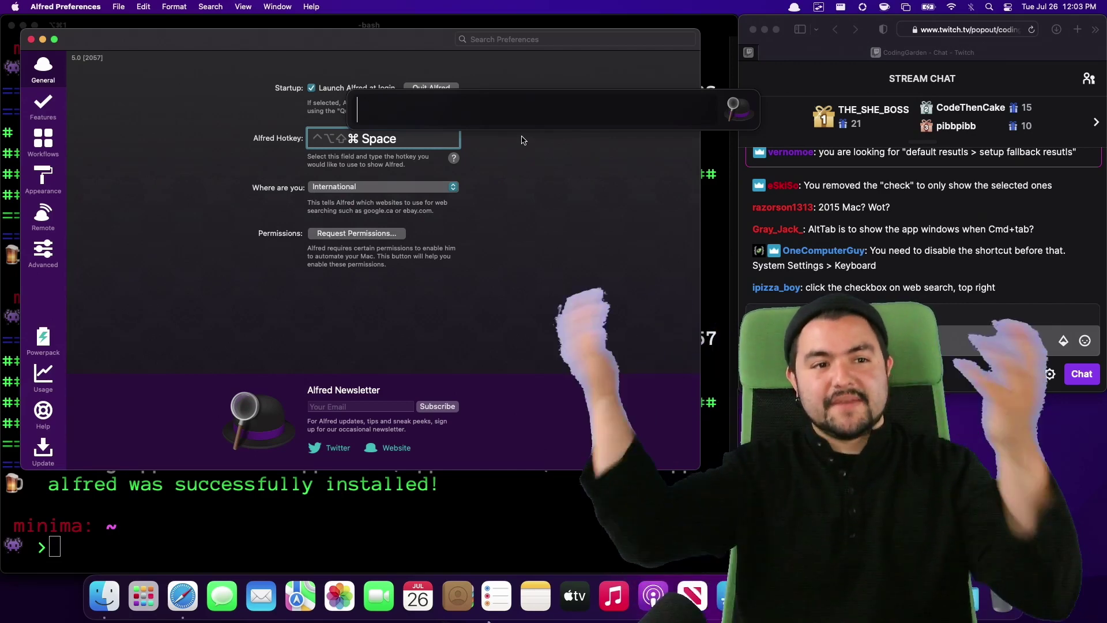
type("wow")
key("super+a")
key("BackSpace")
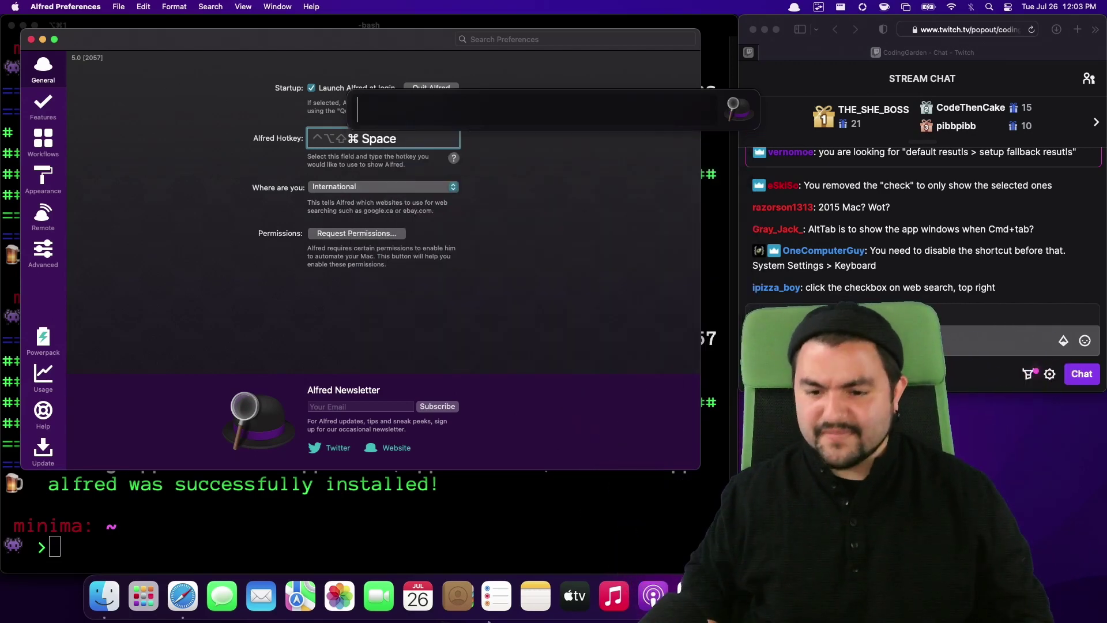
type("jack")
key("super+a")
key("BackSpace")
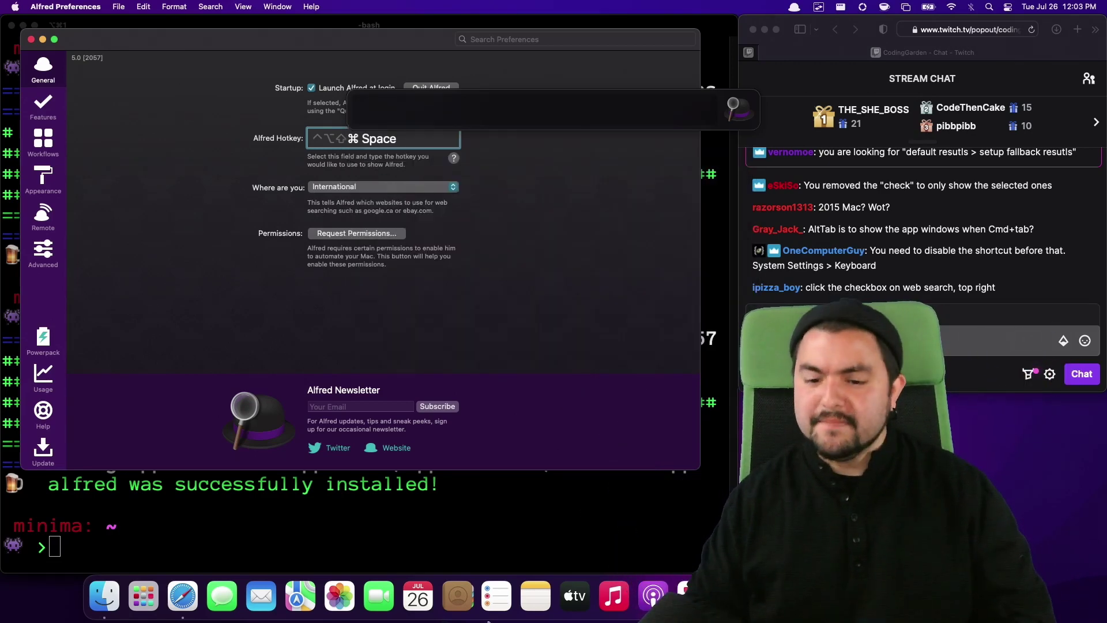
type("wowowowow")
key("super+a")
key("BackSpace")
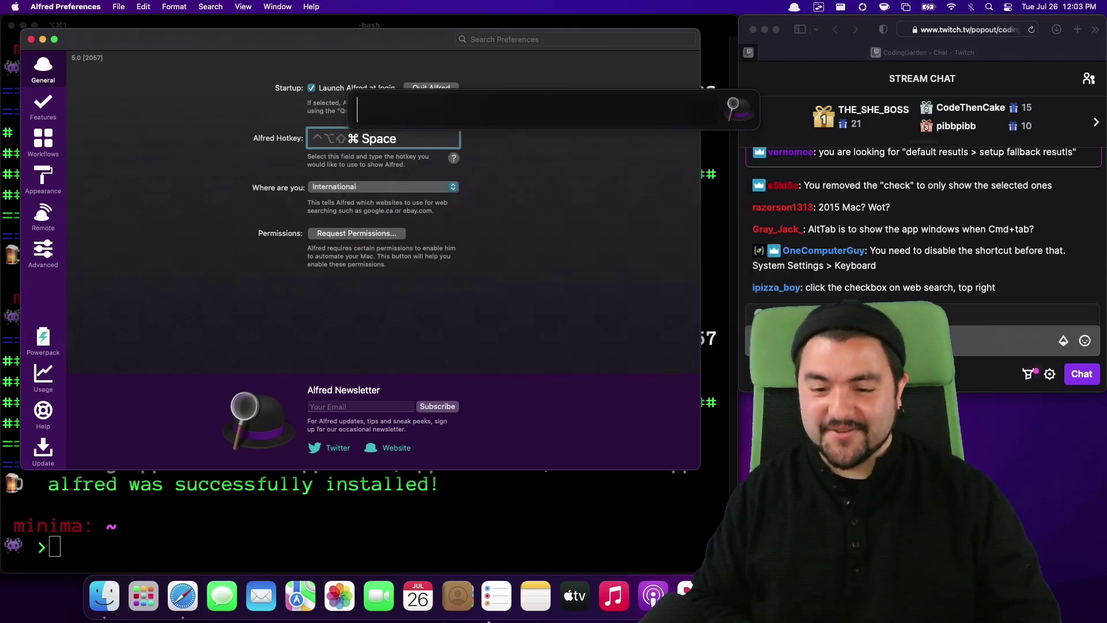
Show 'hel' and a typed web address in Large Type, then search 'pic'.
type("hello world")
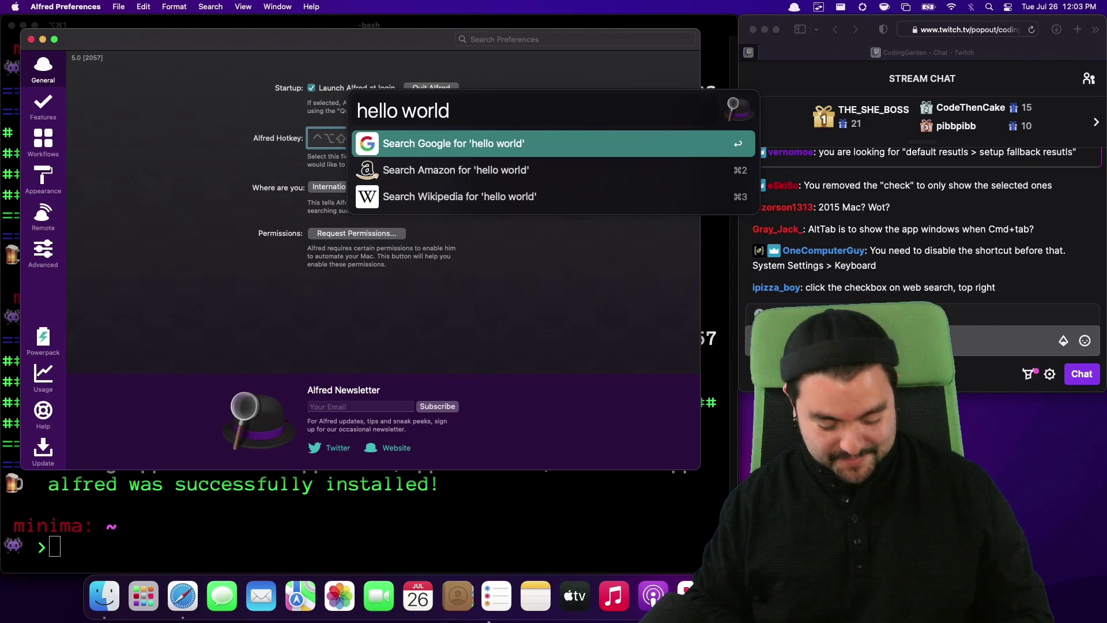
key("super+l")
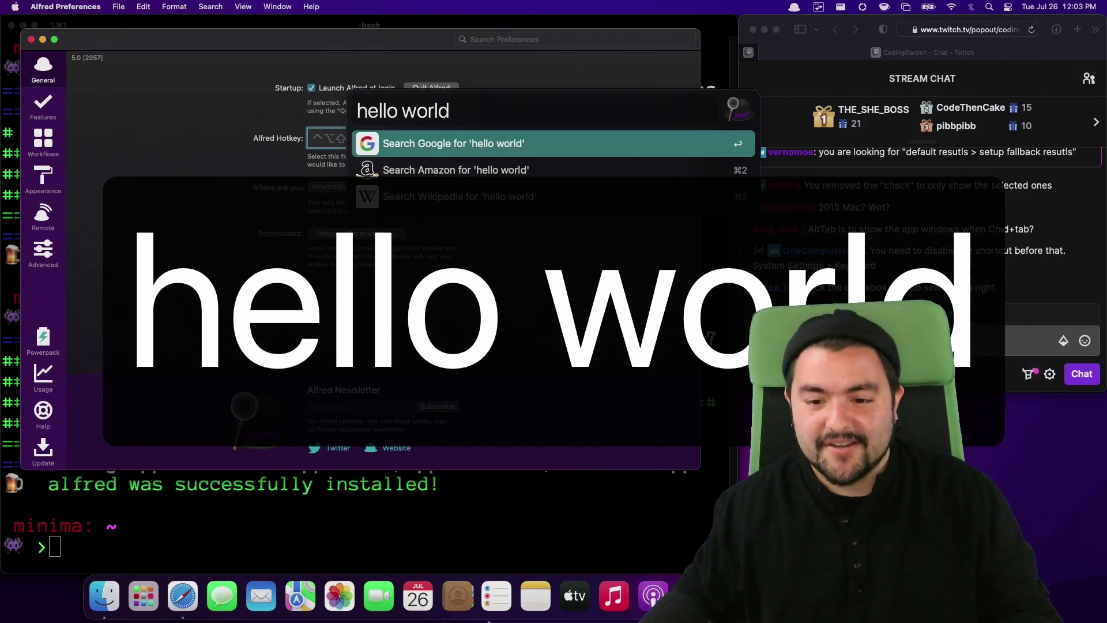
key("Escape")
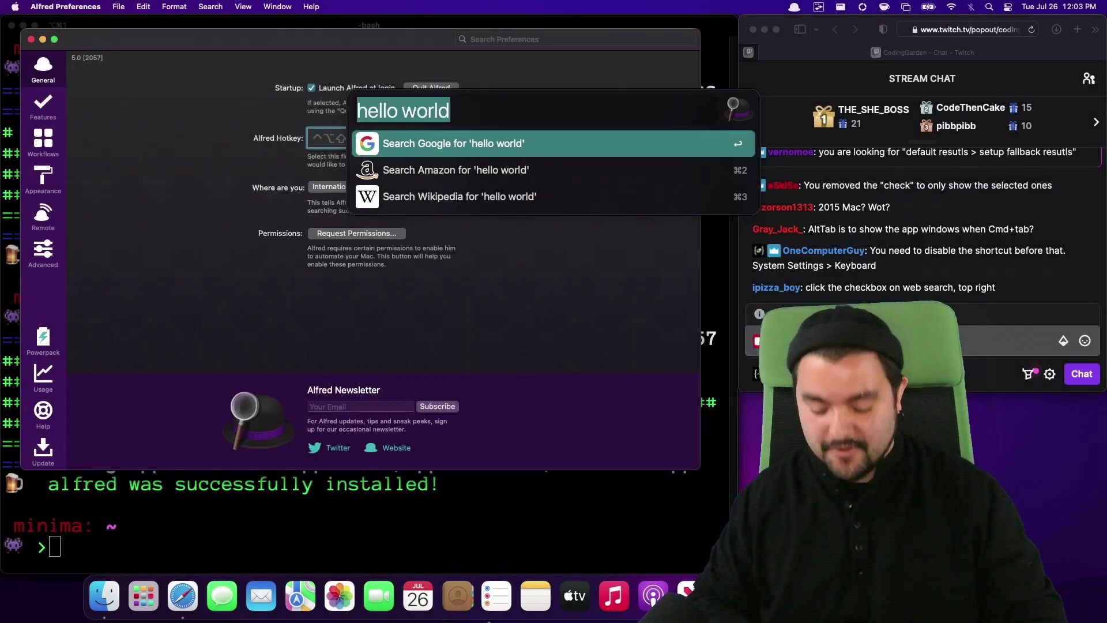
type("coding./g")
key("BackSpace")
type("gar")
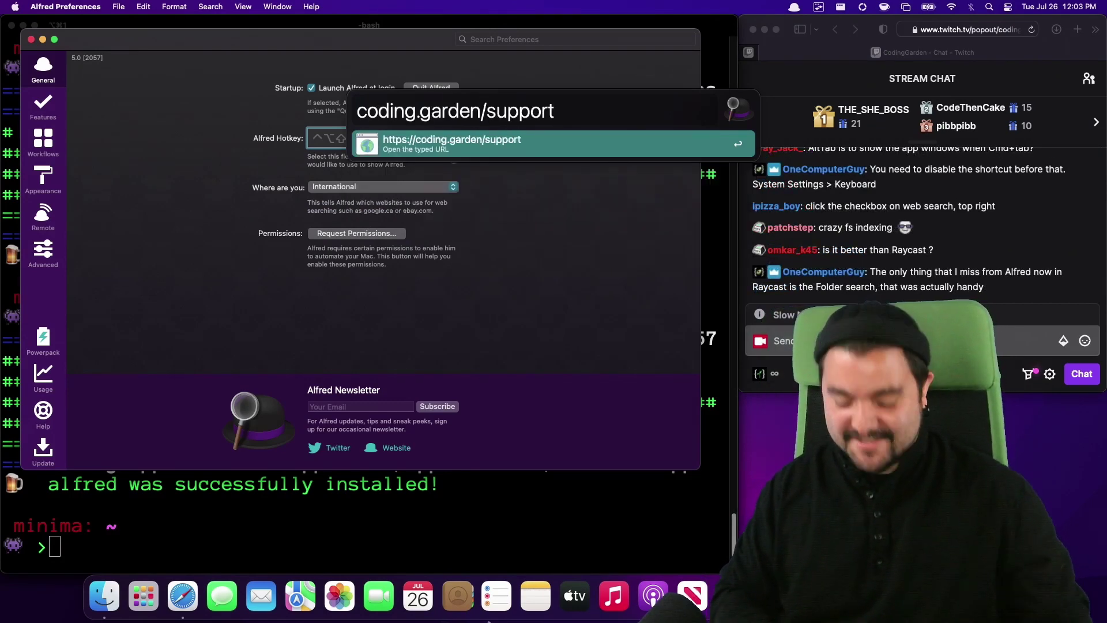
type("den/support")
key("super+l")
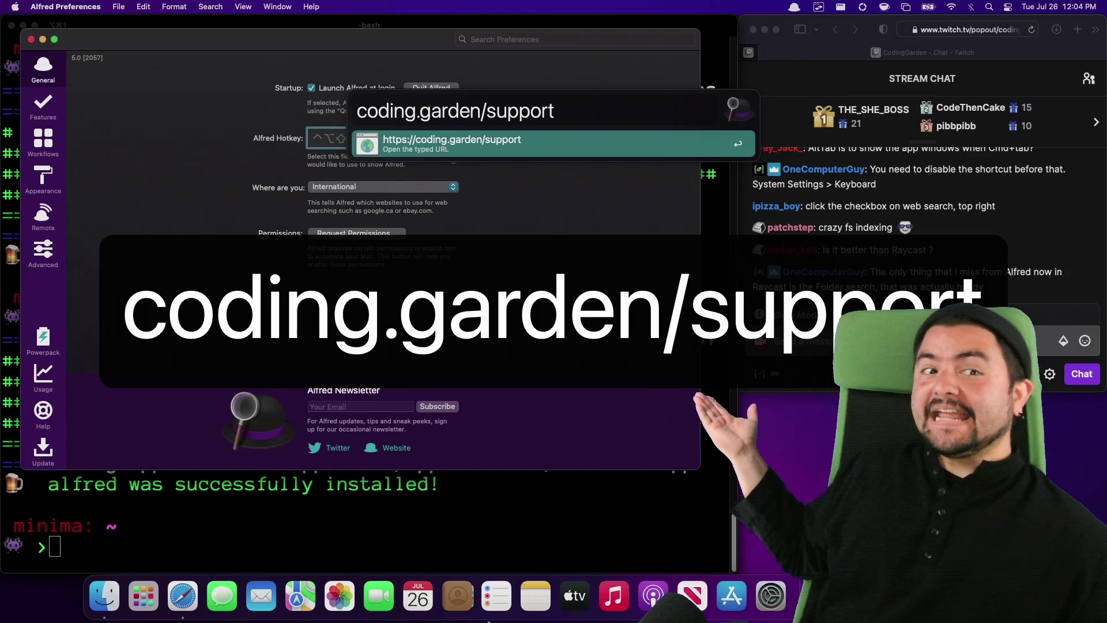
key("Escape")
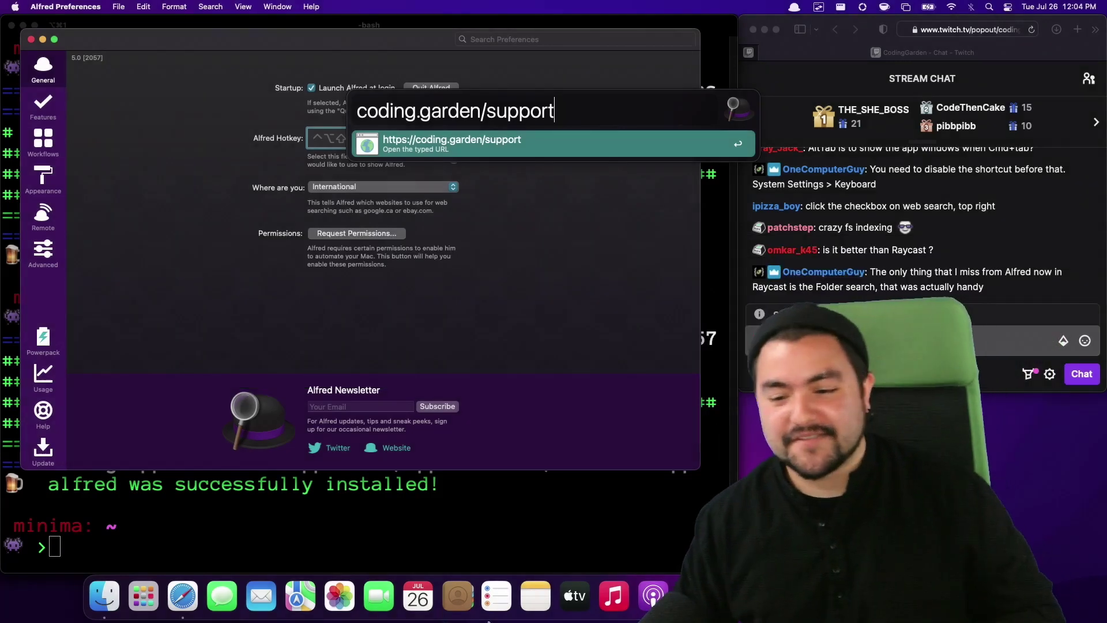
key("Escape")
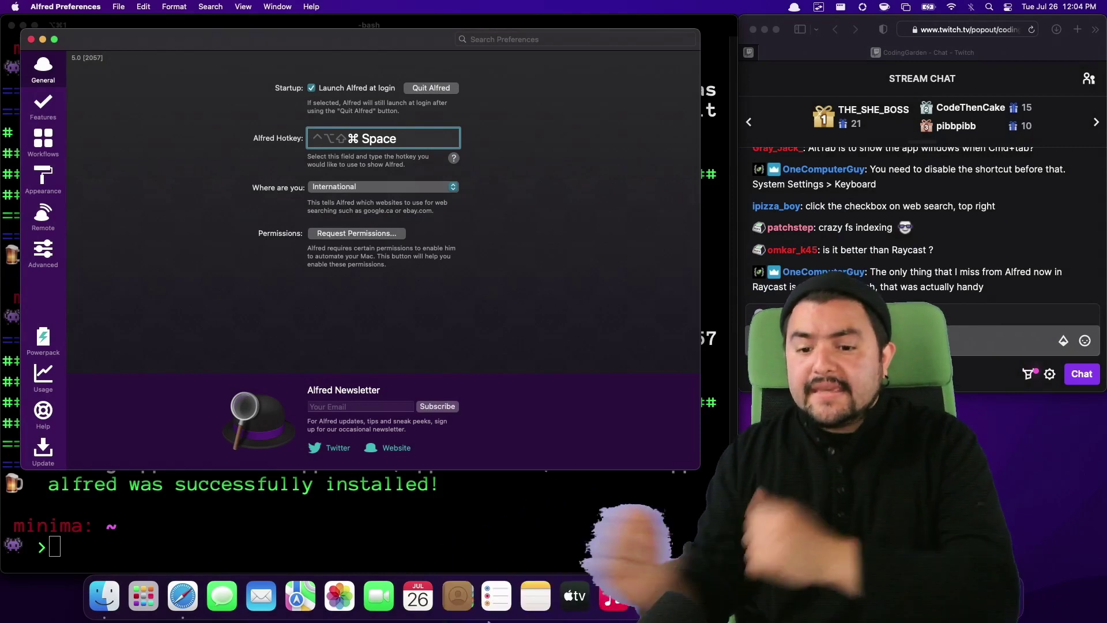
key("ctrl+alt+shift+super+space")
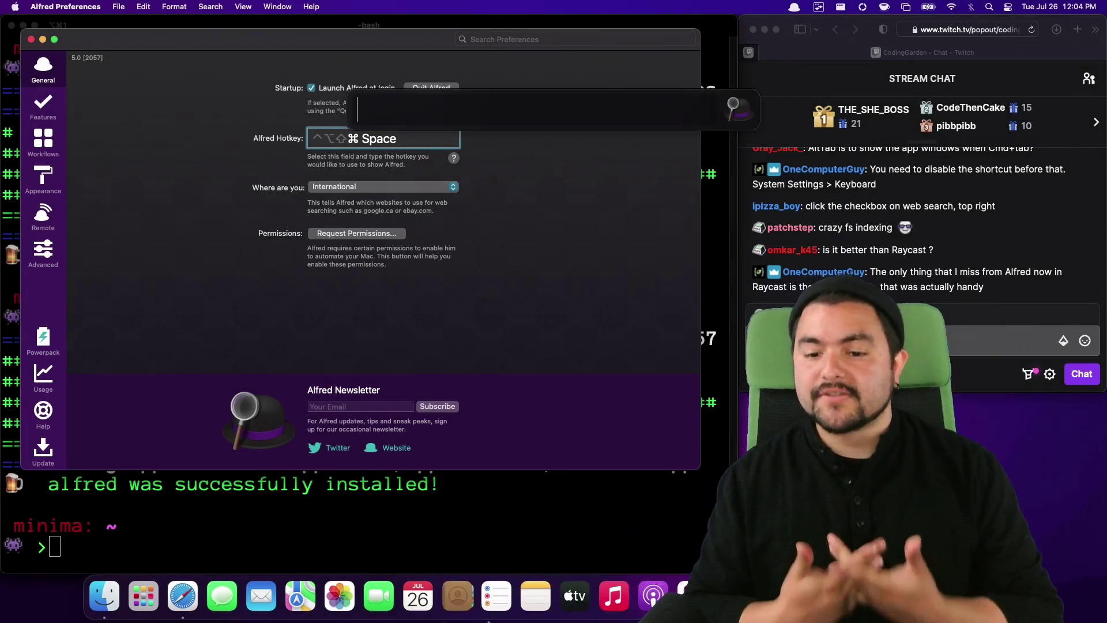
type("pic")
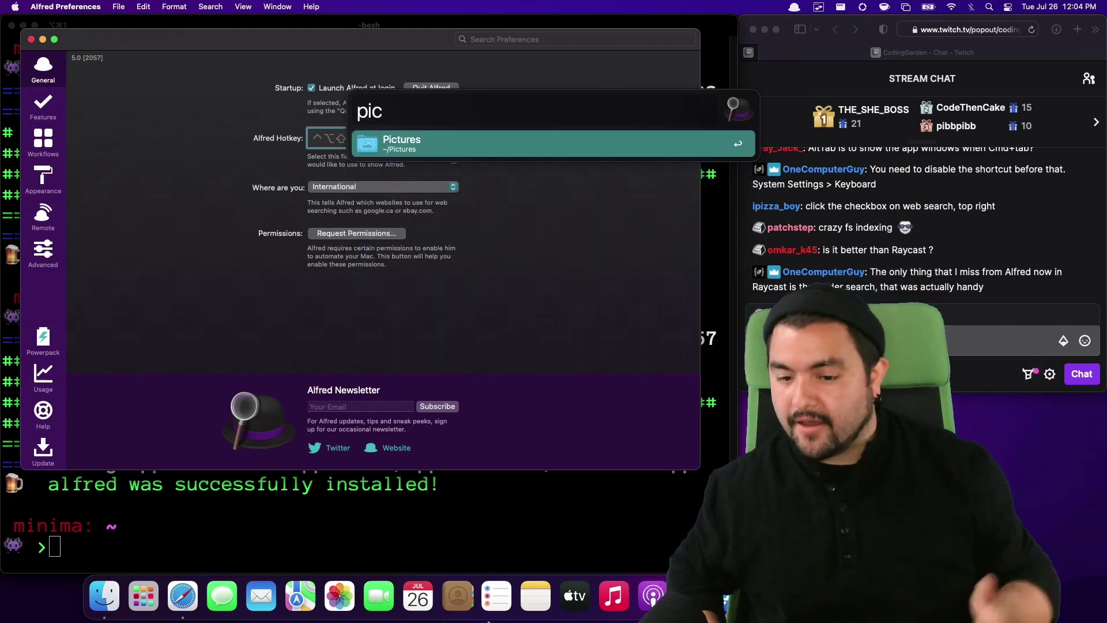
Open the Pictures folder from Alfred in Finder, then close its window.
key("Return")
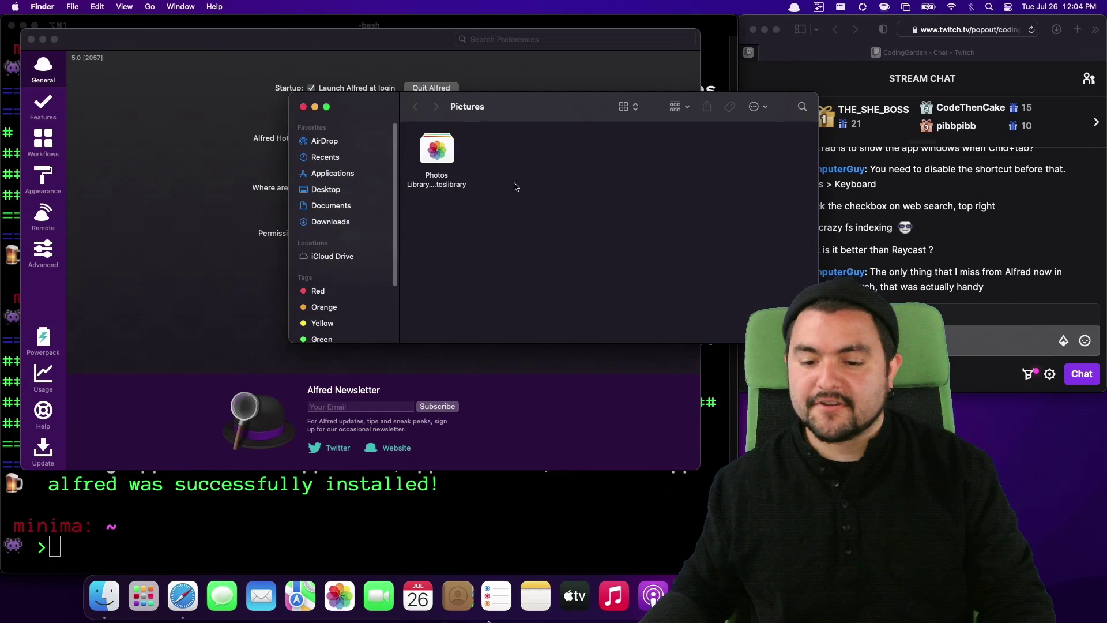
left_click(304, 107)
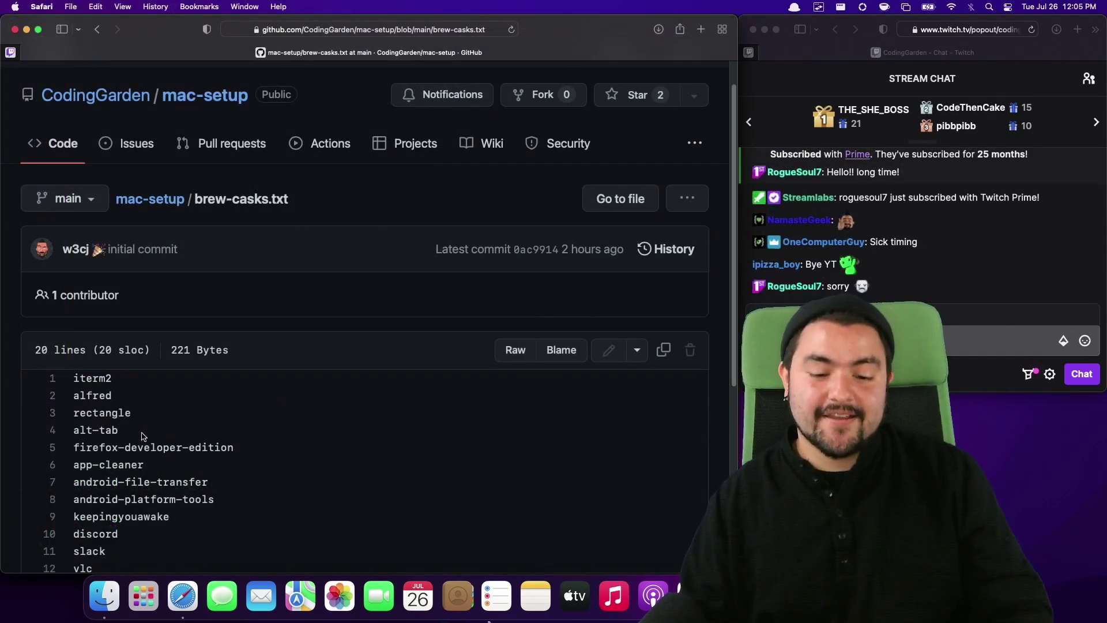
Highlight the alfred, rectangle and alt-tab lines in brew-casks.txt, then clear the selection.
left_click_drag(143, 437, 72, 395)
left_click(173, 411)
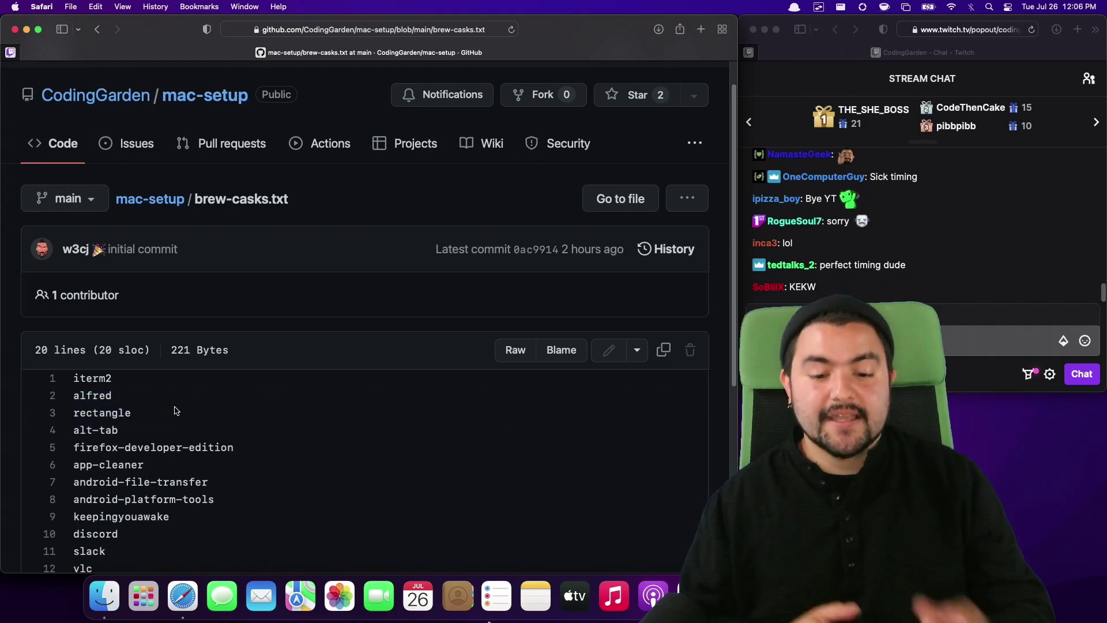